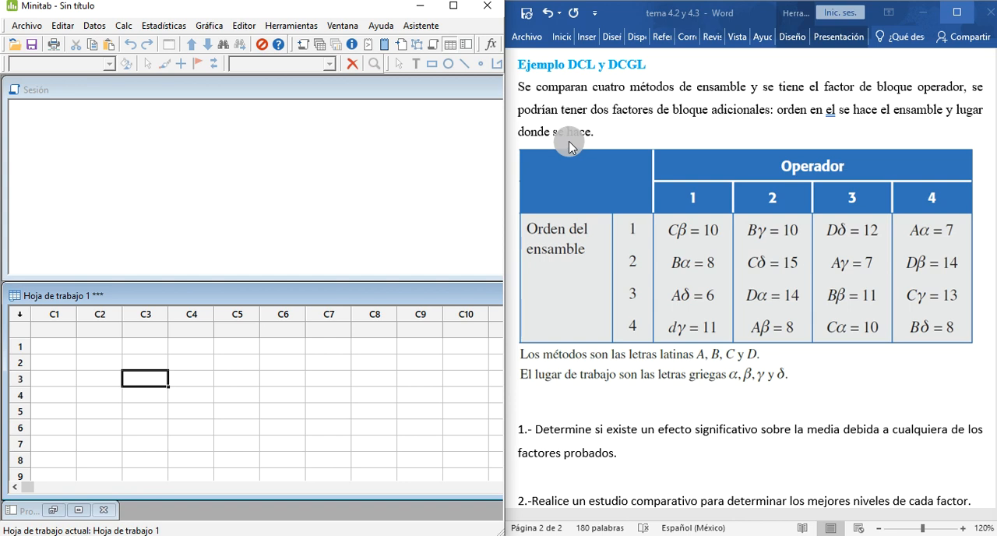
Step: Review the Latin and Graeco-Latin square design models and the assembly-methods example table in the Word document
scroll(717, 236, up, 10)
scroll(720, 238, up, 6)
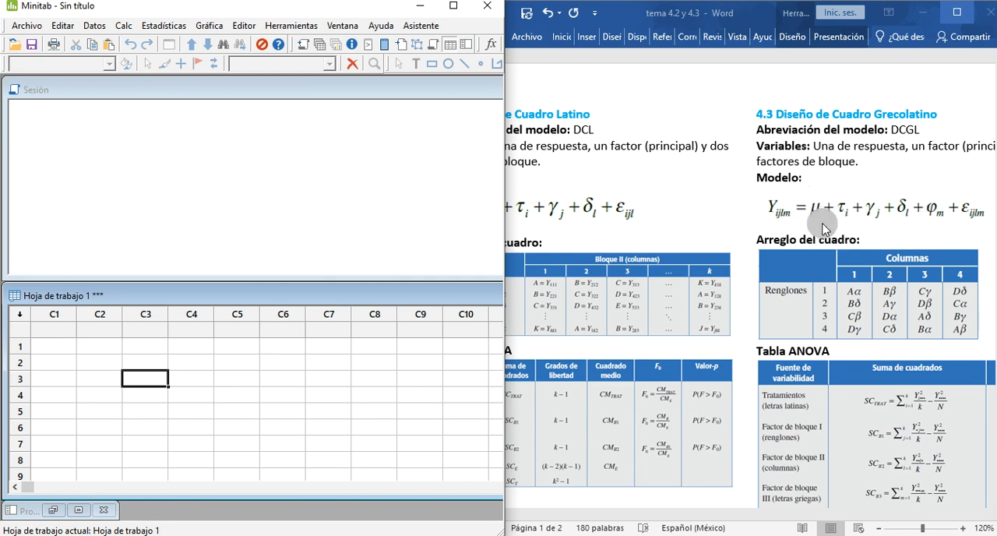
scroll(818, 226, down, 8)
scroll(816, 245, down, 7)
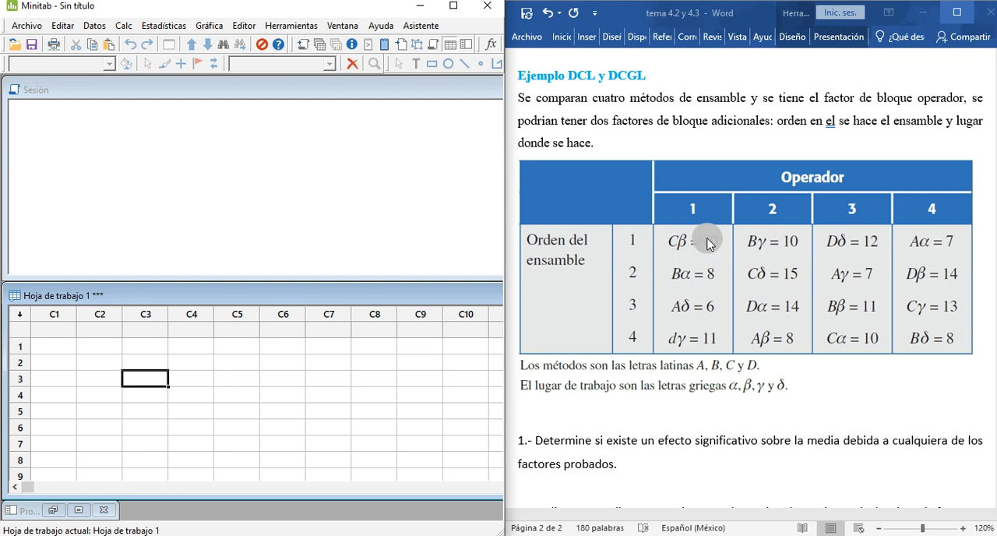
scroll(707, 241, up, 15)
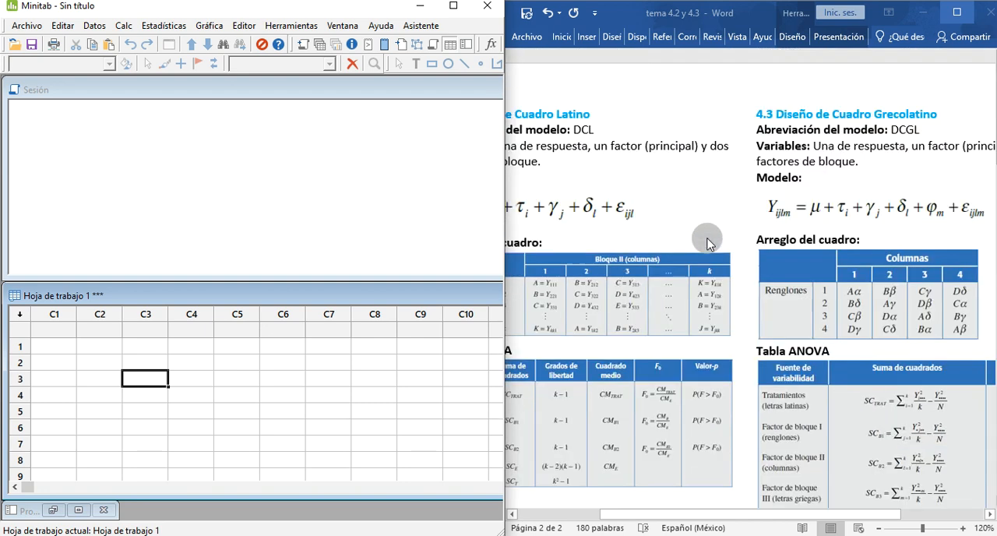
drag(775, 516, 825, 520)
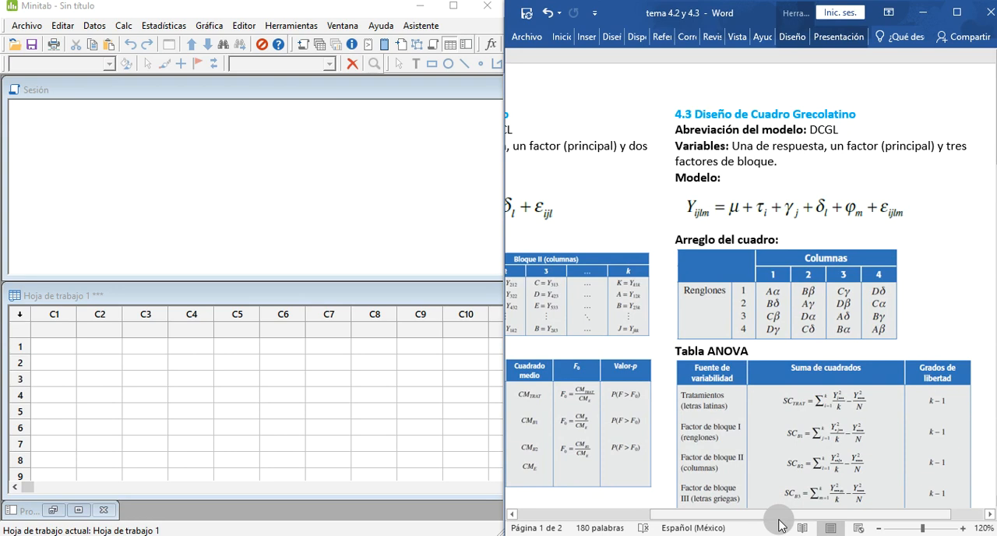
drag(781, 516, 646, 529)
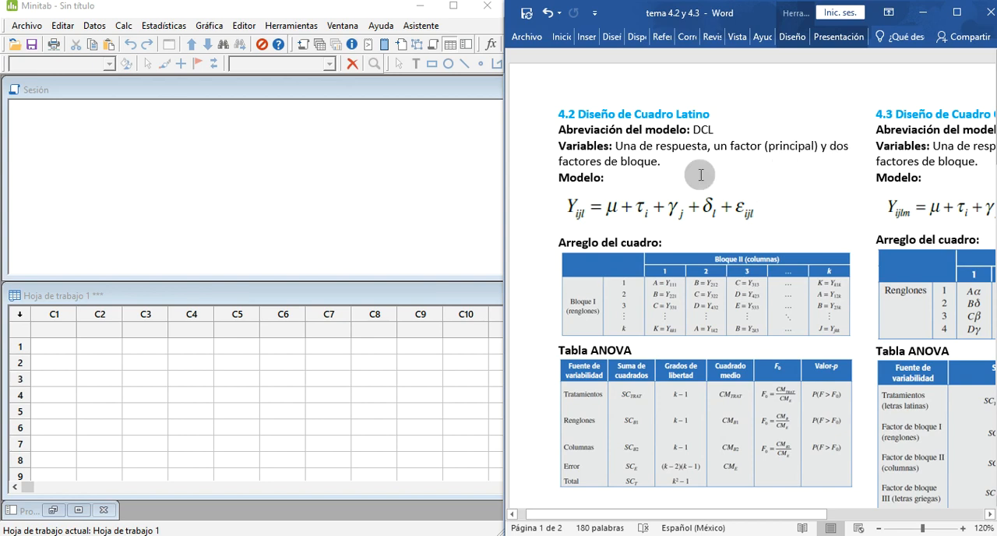
middle_click(782, 242)
scroll(789, 284, down, 16)
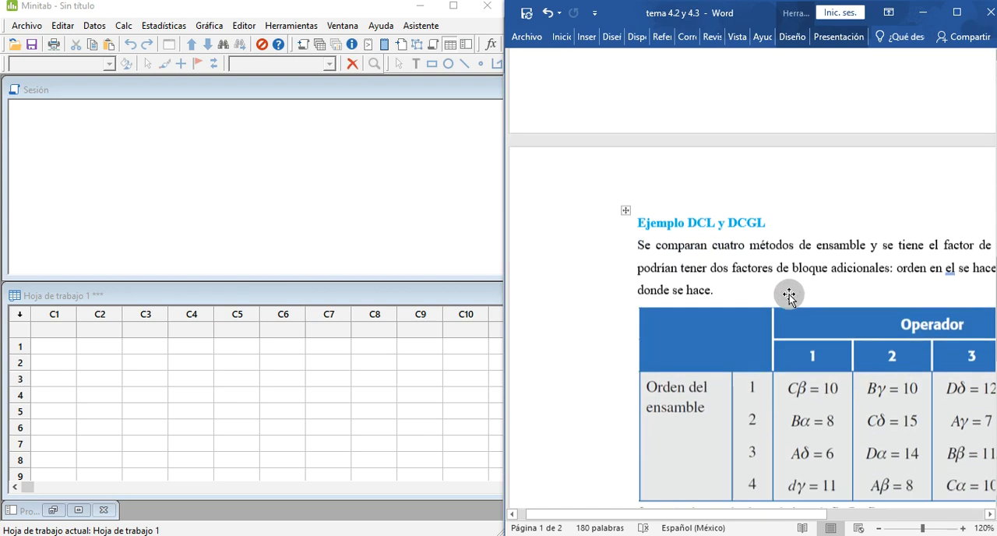
drag(717, 516, 788, 518)
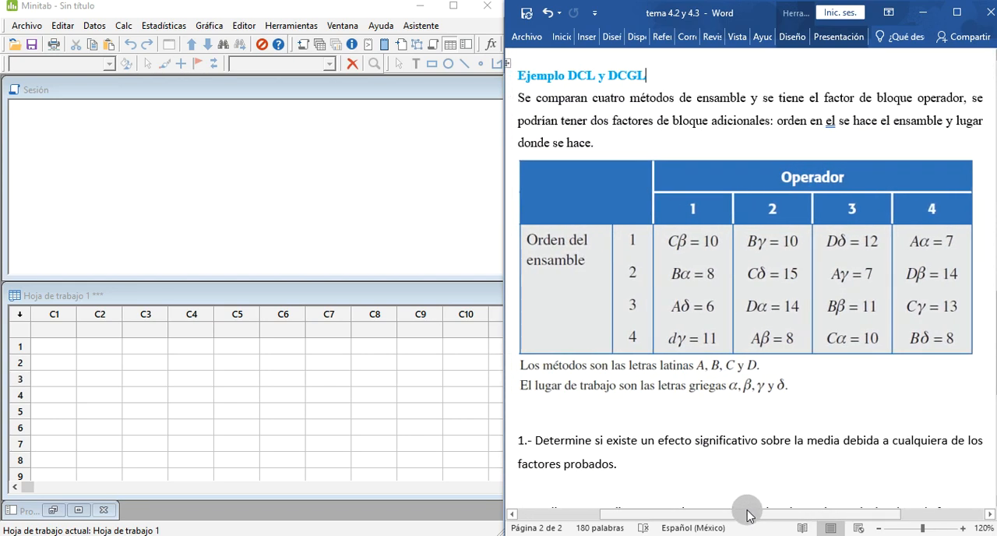
Step: Switch to Minitab and name worksheet columns C1 to C5 Tiempo, Método, Operador, Orden and Lugar
drag(67, 336, 109, 371)
click(65, 333)
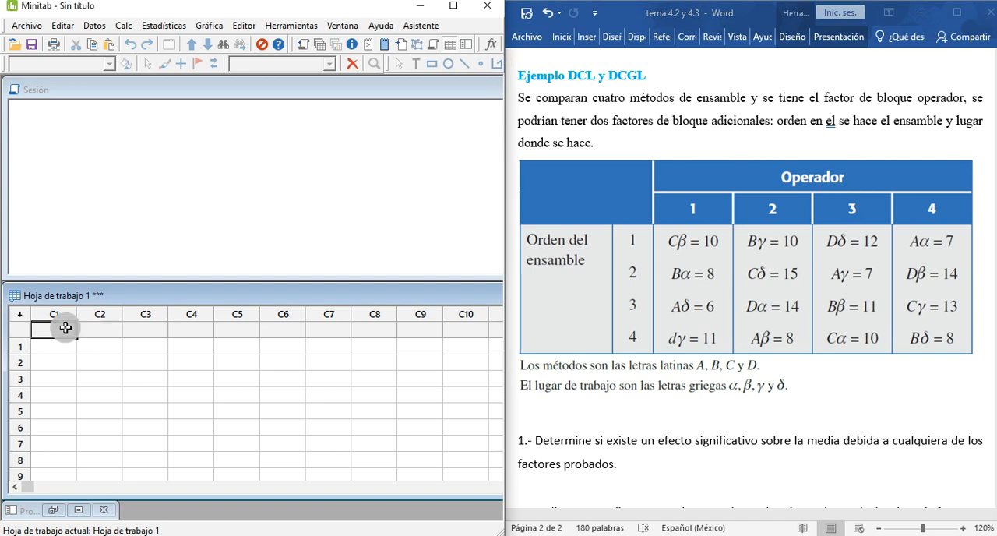
text(Tiempo)
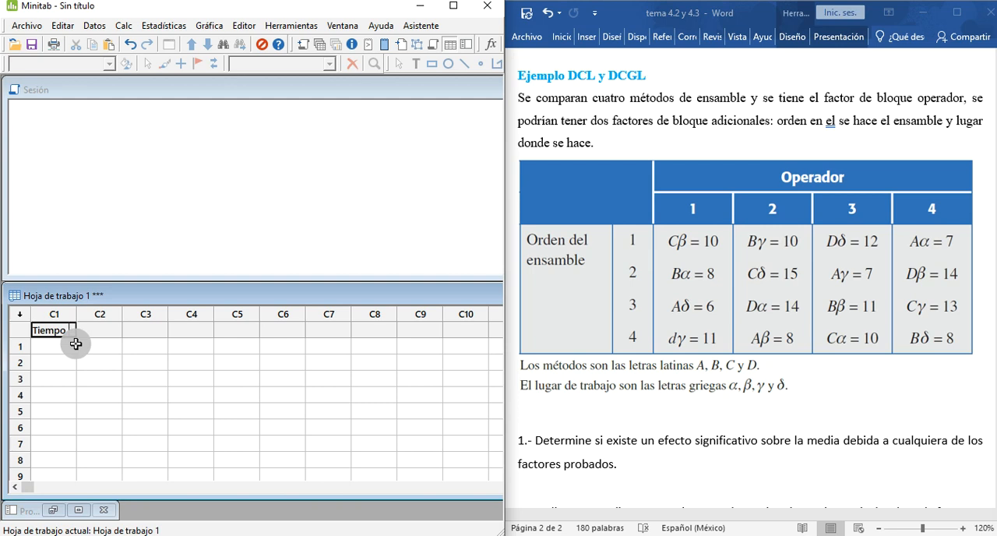
key(Tab)
text(Método)
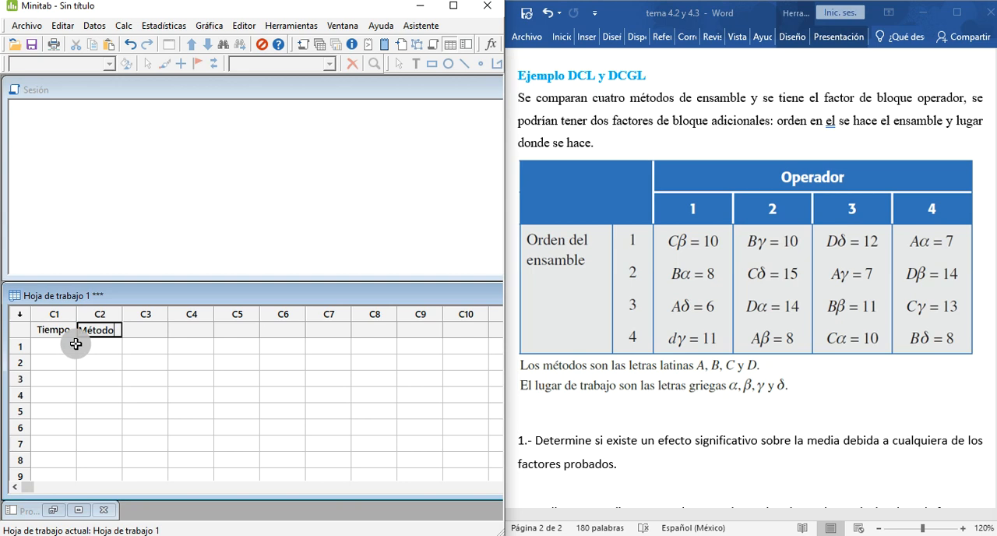
key(Tab)
text(Operador)
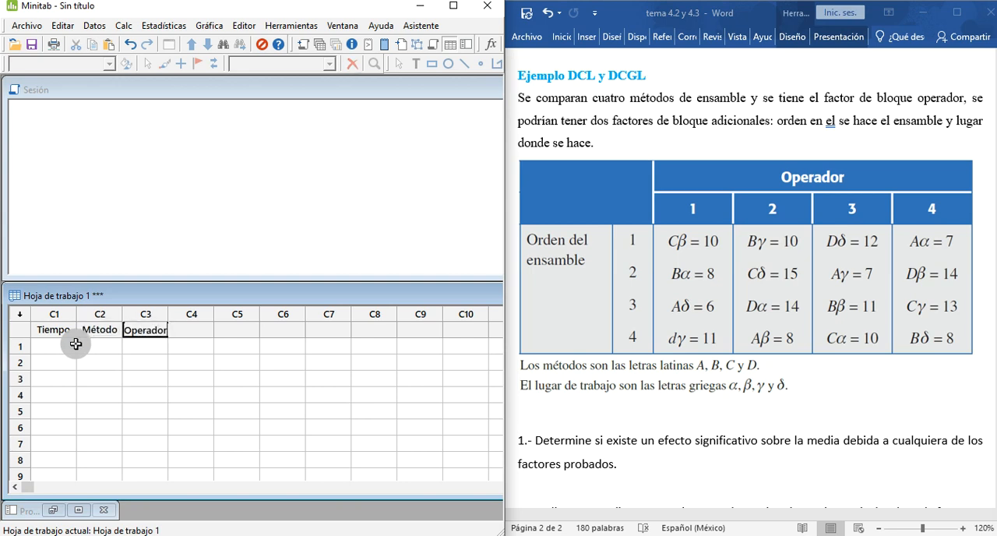
key(Tab)
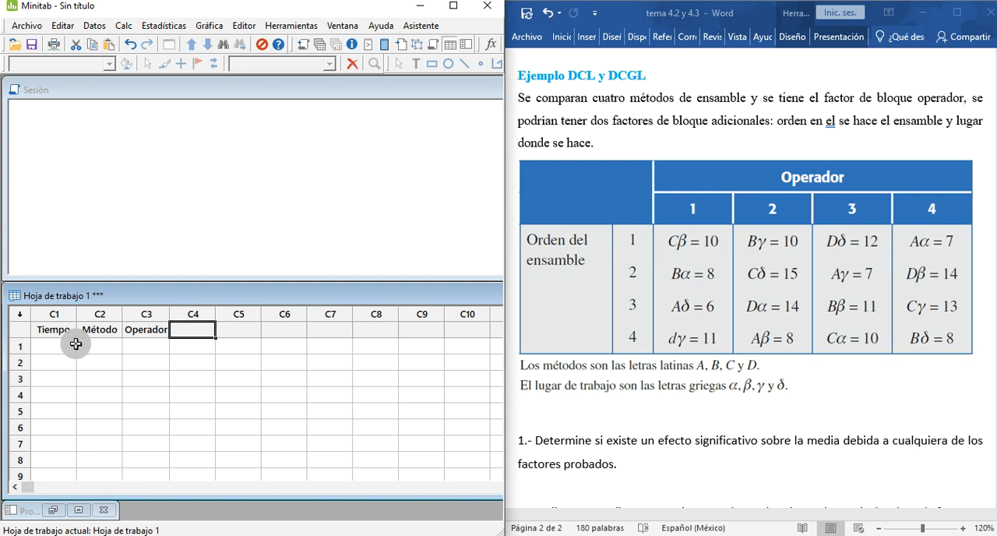
text(Orden)
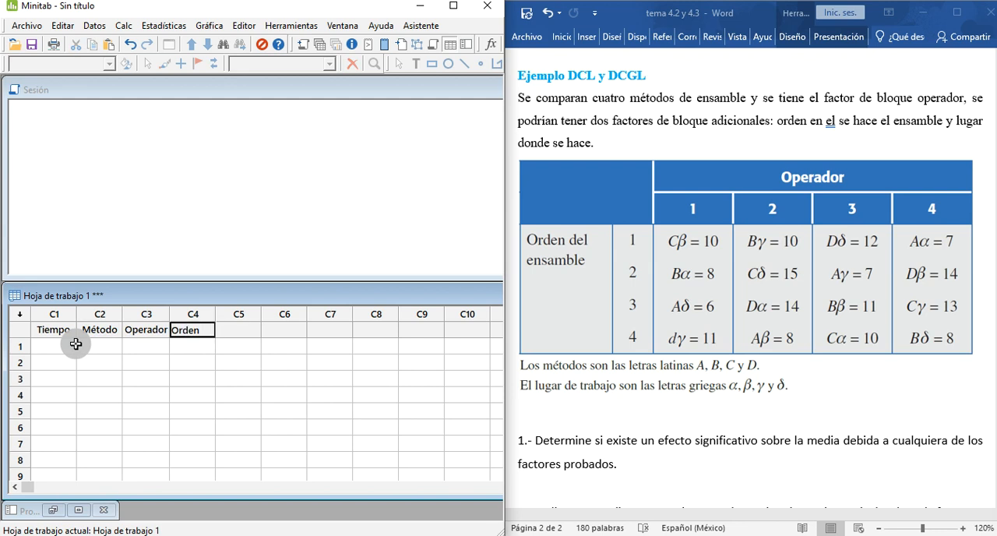
key(Tab)
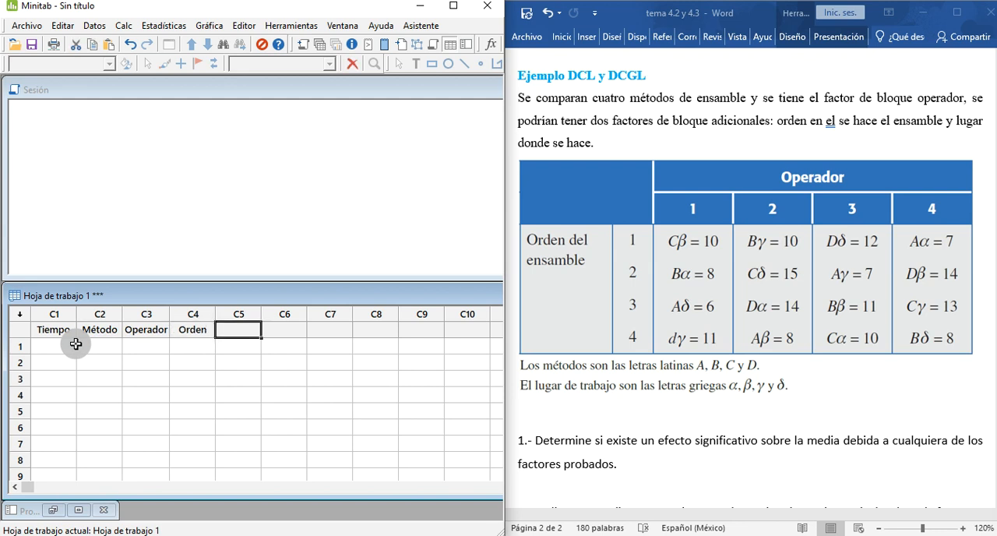
text(Lu)
key(Return)
Step: Enter operator 1's times 10, 8, 6 and 11 in rows 1 to 4 of the Tiempo column
key(Left)
key(Left)
key(Left)
key(Left)
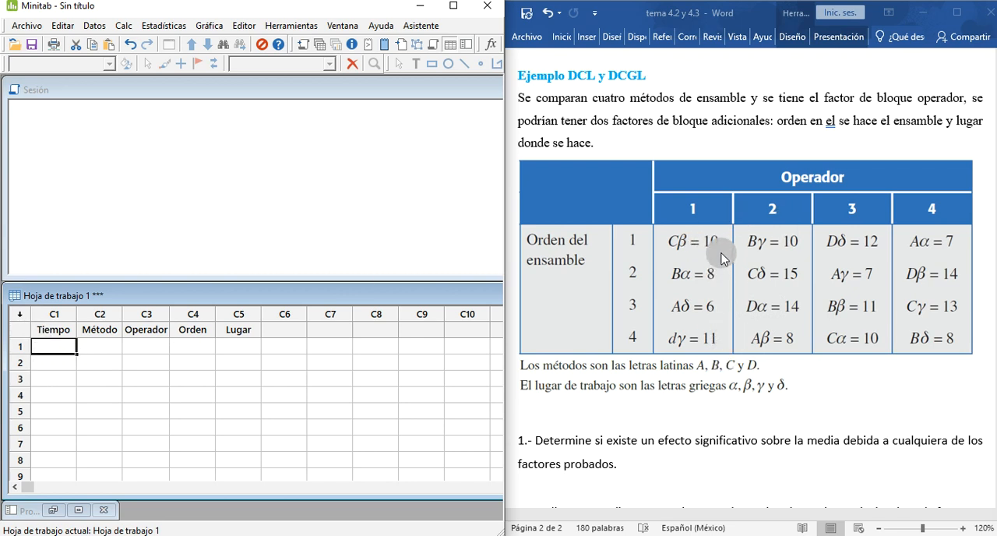
text(10)
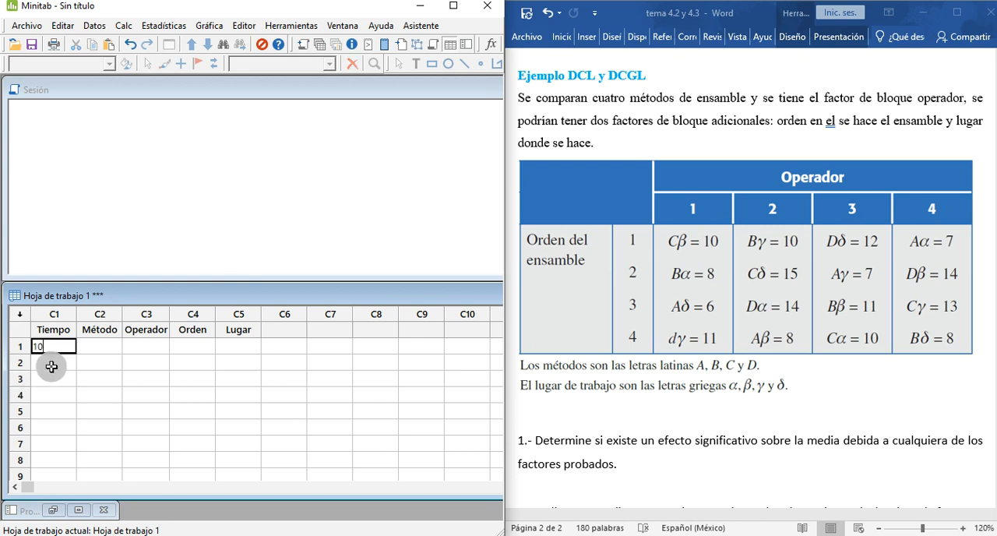
key(Return)
text(8)
key(Return)
text(6)
key(Return)
text(11)
key(Return)
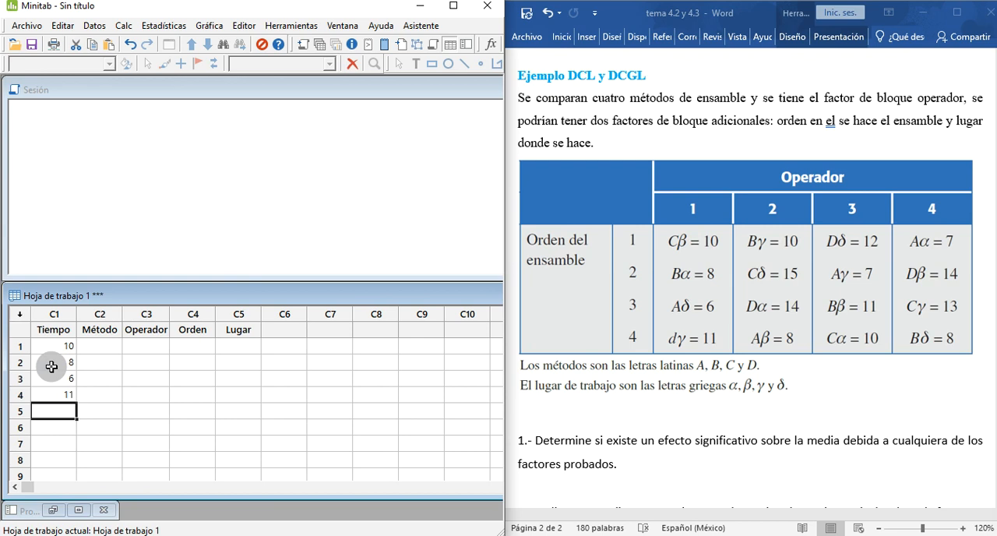
Step: Enter operator 2's times 10, 15, 14 and 8 in rows 5 to 8 of the Tiempo column
text(10)
key(Return)
text(15)
key(Return)
text(14)
key(Return)
text(8)
key(Return)
Step: Enter operator 3's times 12, 7, 11 and 10 in rows 9 to 12 of the Tiempo column
text(12)
key(Return)
text(7)
key(Return)
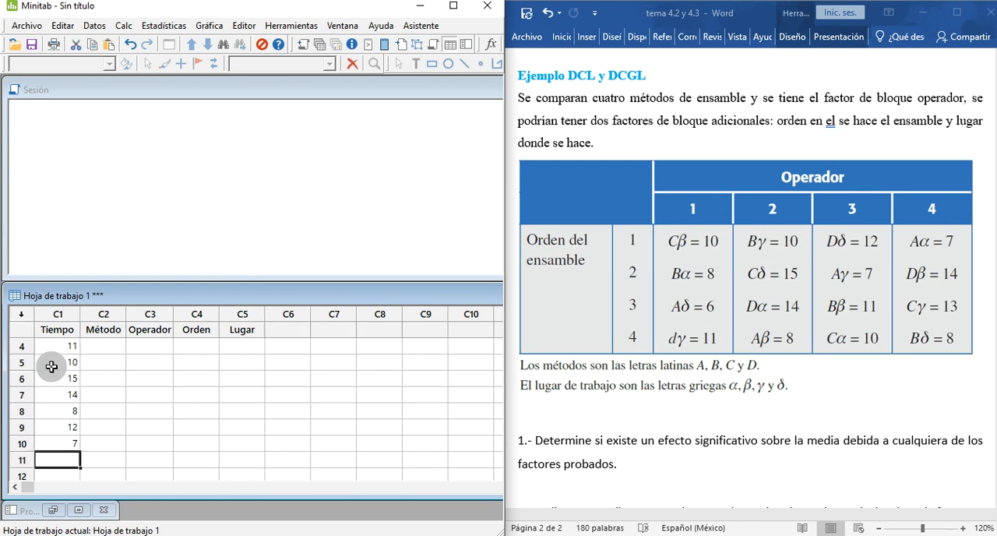
text(11)
key(Return)
text(10)
key(Return)
Step: Enter operator 4's times 7, 14, 13 and 8 in rows 13 to 16 of the Tiempo column
text(7)
key(Return)
text(14)
key(Return)
text(13)
key(Return)
text(8)
key(Return)
Step: Check the values in the Tiempo column row by row against the example table
scroll(51, 366, up, 3)
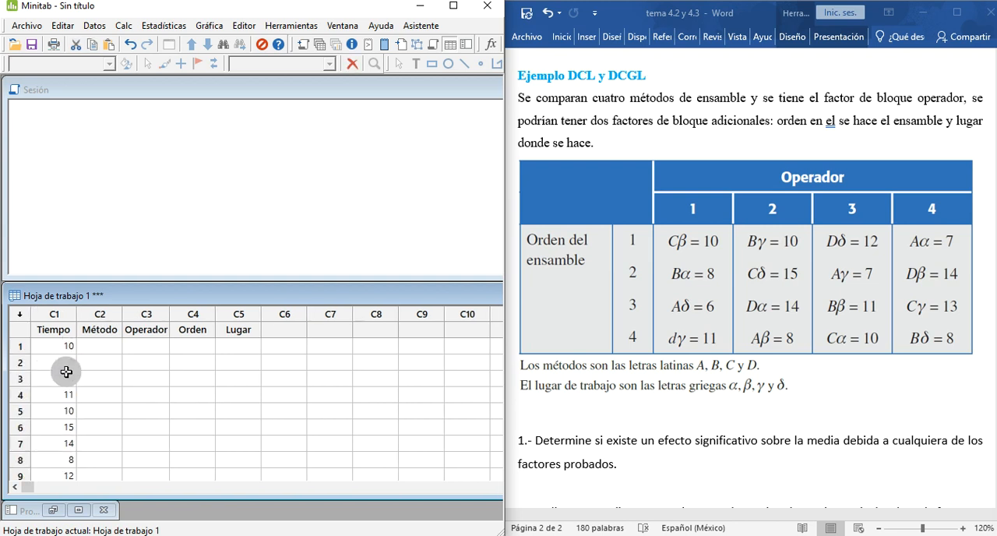
click(54, 346)
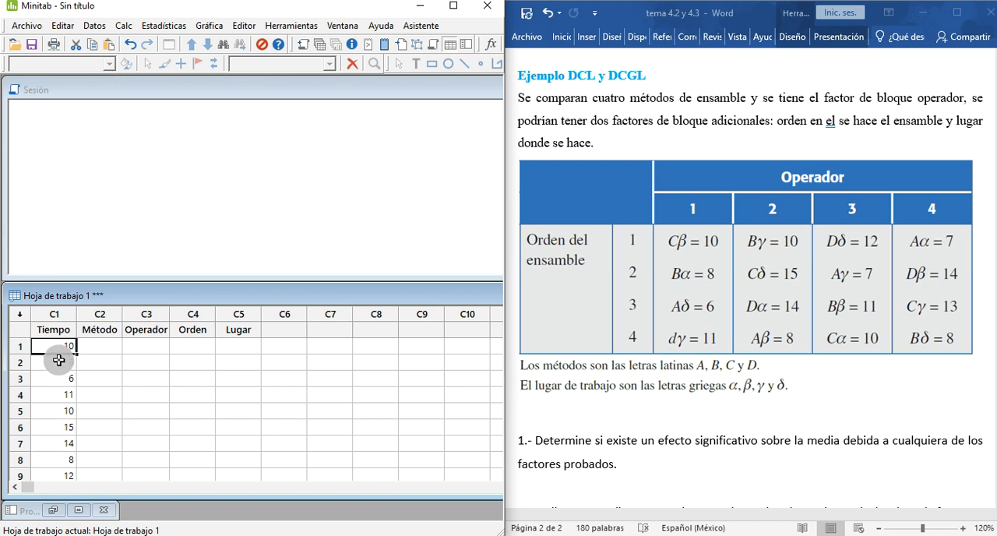
click(54, 377)
click(52, 394)
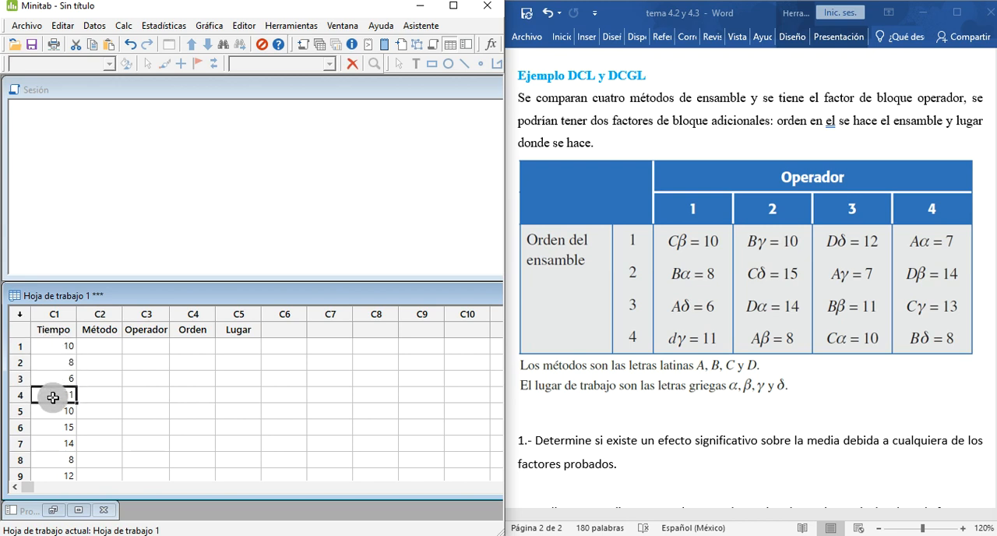
click(53, 410)
click(55, 429)
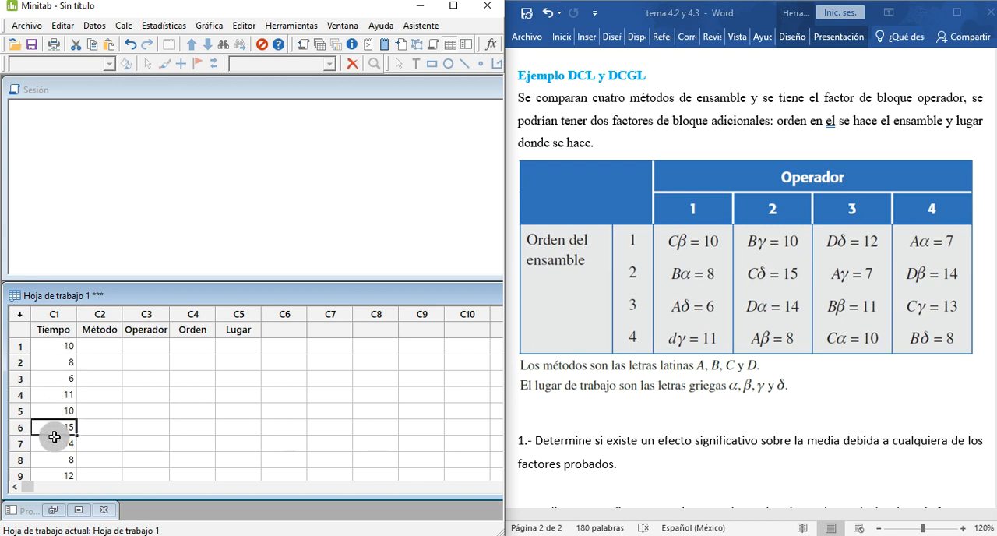
click(53, 443)
click(52, 458)
scroll(52, 455, down, 2)
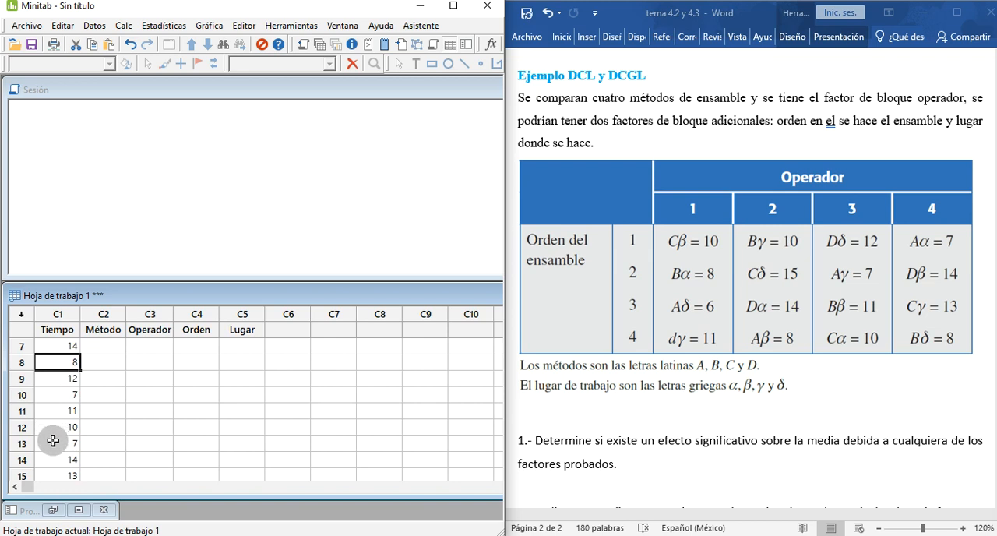
scroll(52, 453, down, 1)
scroll(78, 421, up, 3)
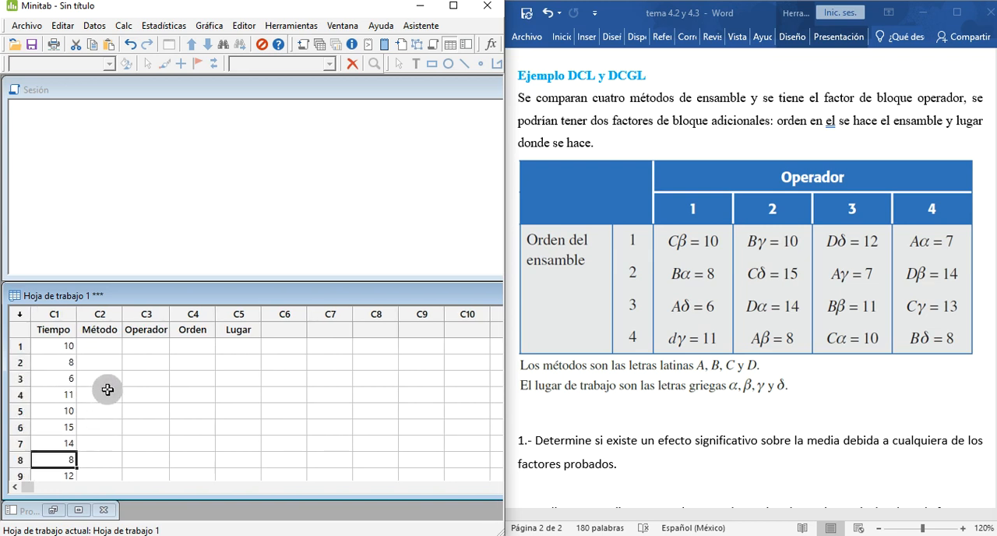
Step: Enter operator 1's methods C, B, A and D in rows 1 to 4 of the Método column
click(100, 346)
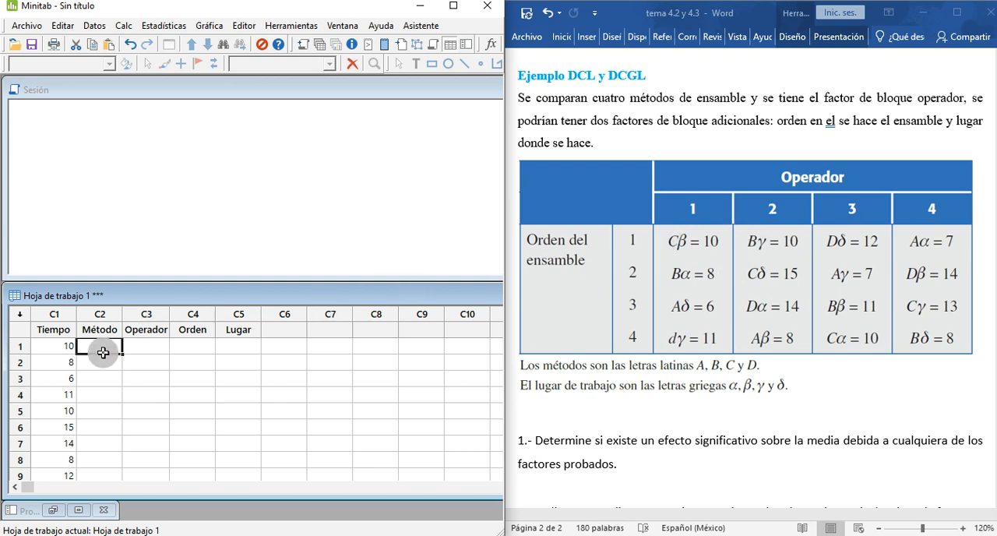
text(C)
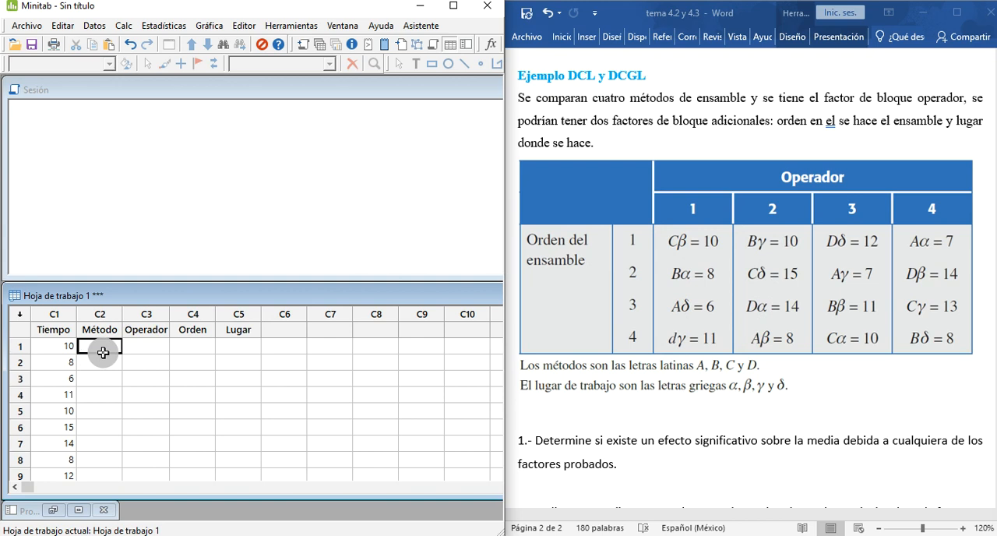
key(Return)
text(B)
key(Return)
text(A)
key(Return)
text(D)
key(Return)
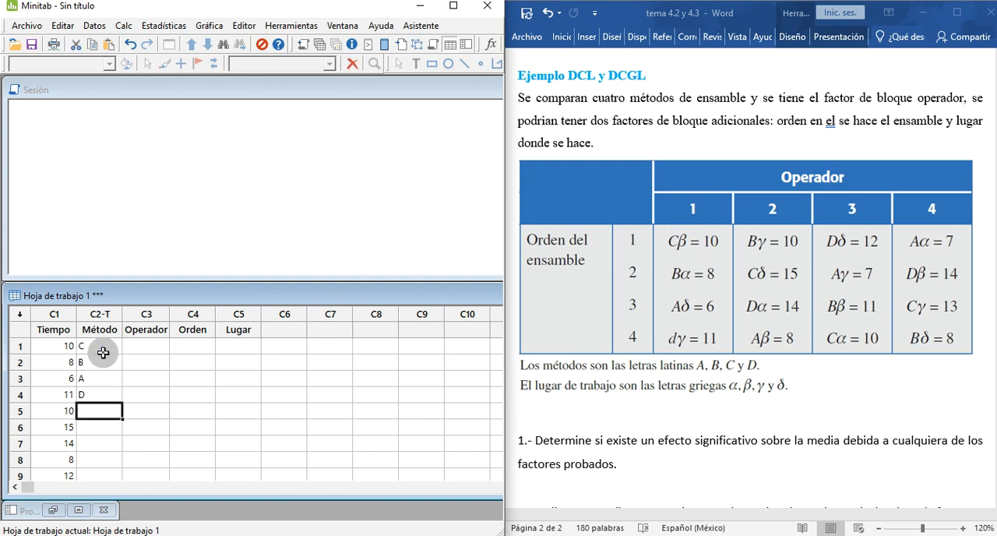
Step: Enter operator 2's methods B, C, D and A in rows 5 to 8 of the Método column
text(B)
key(Return)
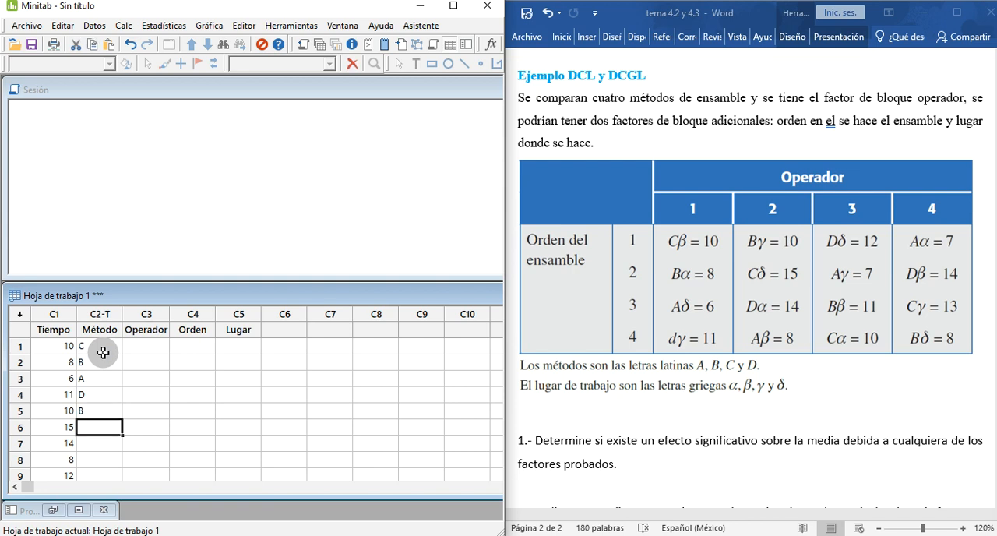
text(C)
key(Return)
text(D)
key(Return)
text(A)
key(Return)
Step: Enter operator 3's methods D, A, B and C in rows 9 to 12 of the Método column
text(D)
key(Return)
text(A)
key(Return)
text(B)
key(Return)
text(C)
key(Return)
Step: Enter operator 4's methods A, D, C and B in rows 13 to 16 of the Método column
text(A)
key(Return)
text(D)
key(Return)
text(C)
key(Return)
text(B)
key(Tab)
Step: Enter 1 in each of rows 1 to 4 of the Operador column
key(Up)
key(Up)
key(Up)
key(Up)
key(Up)
key(Up)
key(Up)
key(Up)
key(Up)
key(Up)
key(Up)
key(Up)
key(Up)
key(Up)
key(Up)
key(Up)
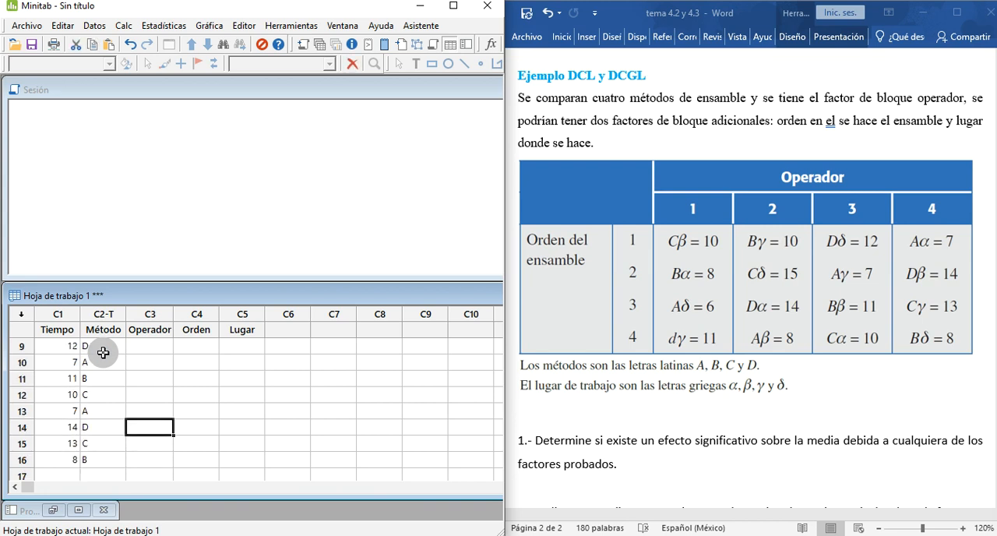
key(Down)
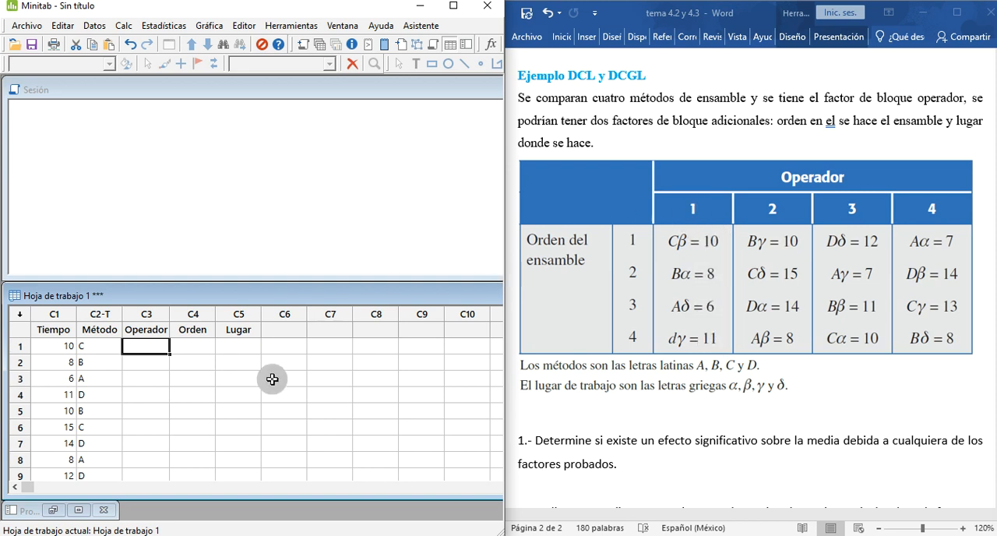
text(Q)
key(Return)
key(Up)
text(1)
key(Return)
text(1)
key(Return)
text(1)
key(Return)
text(1)
key(Return)
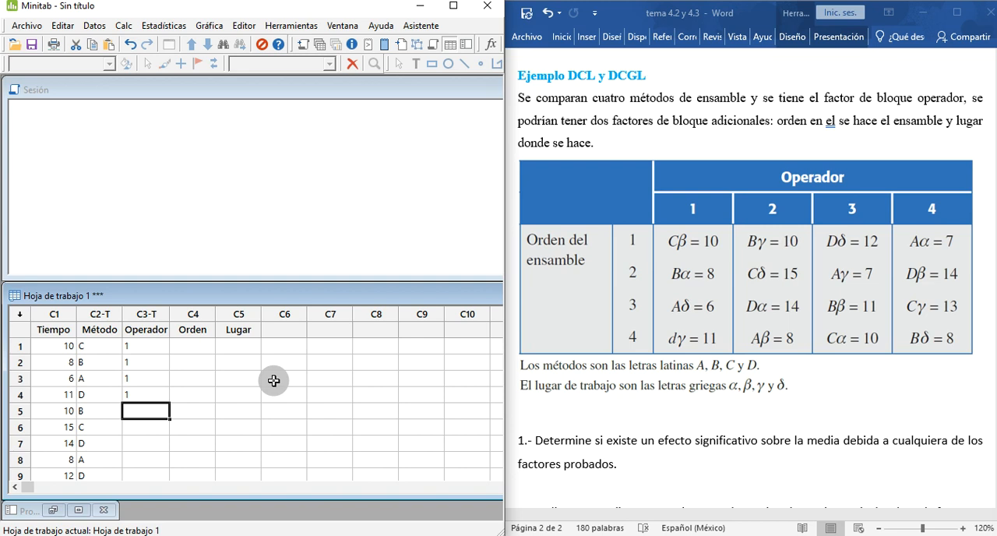
Step: Enter 2 in each of rows 5 to 8 of the Operador column
text(2)
key(Return)
text(2)
key(Return)
key(Return)
text(2)
key(Up)
text(3)
key(Return)
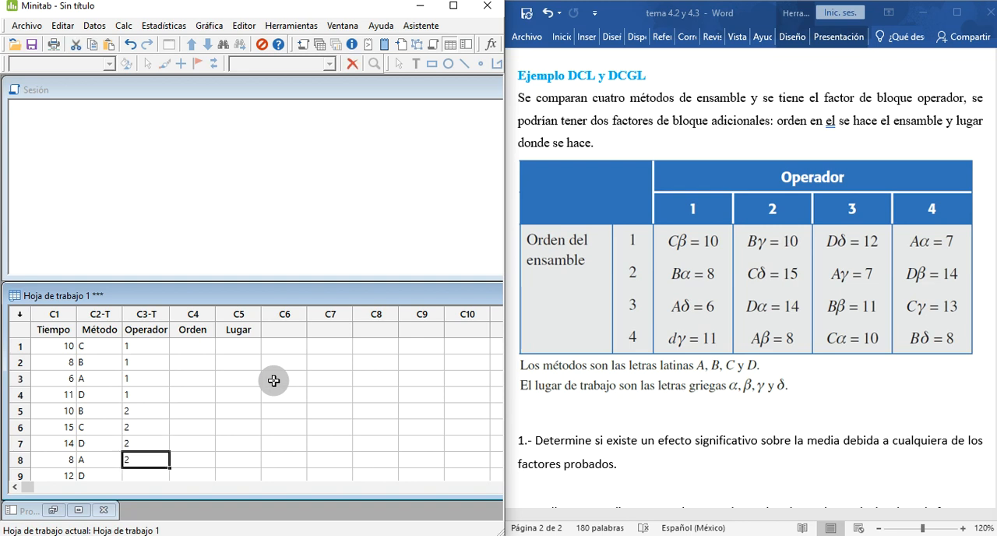
Step: Enter 3 in each of rows 9 to 12 of the Operador column
key(Return)
text(3)
key(Return)
text(3)
key(Return)
text(3)
key(Return)
text(3)
key(Return)
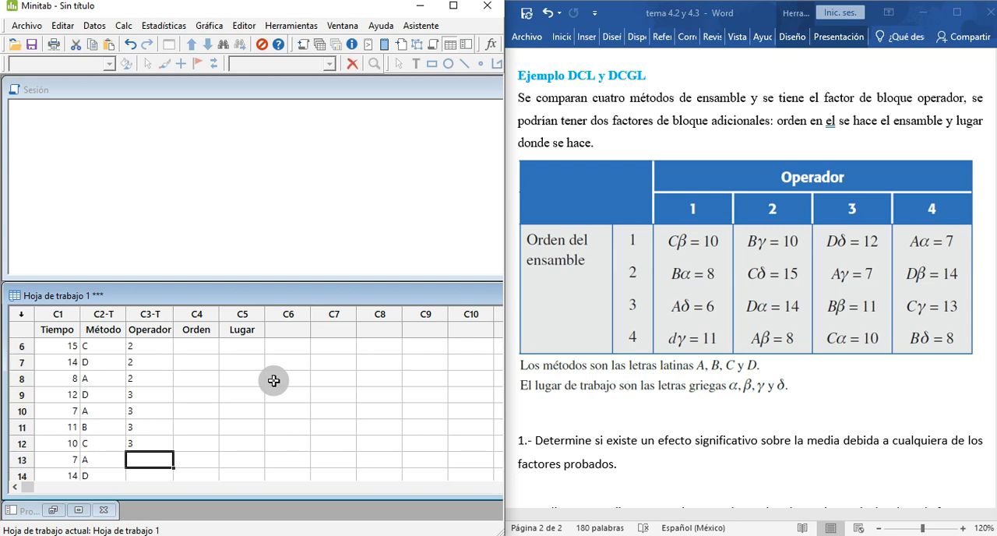
Step: Enter 4 in each of rows 13 to 16 of the Operador column and go to the first row of the Orden column
text(4)
key(Return)
text(4)
key(Return)
text(4)
key(Return)
text(4)
key(Tab)
key(Up)
key(Up)
key(Up)
key(Up)
key(Up)
key(Up)
key(Up)
key(Up)
key(Up)
key(Up)
key(Up)
key(Up)
key(Up)
key(Up)
key(Up)
key(Up)
key(Up)
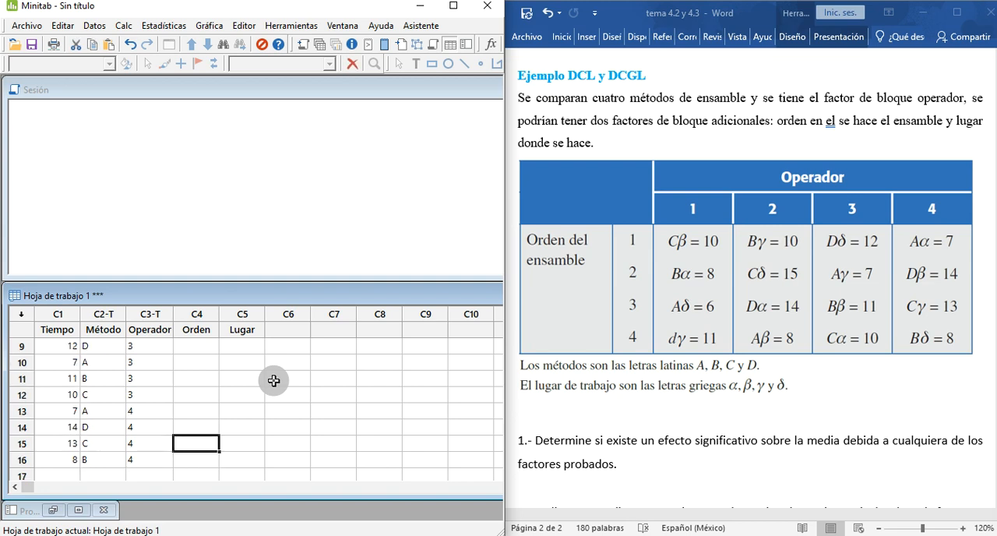
key(Down)
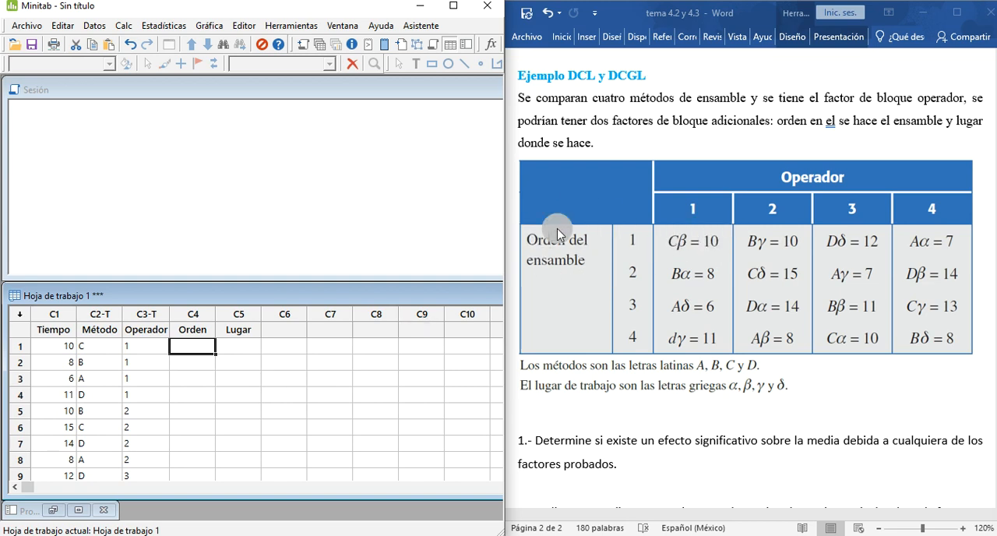
Step: Enter 1, 2, 3 and 4 in rows 1 to 4 of the Orden column
click(58, 345)
click(210, 345)
text(1)
key(Return)
text(2)
key(Return)
text(3)
key(Return)
text(4)
click(246, 410)
Step: Copy the 1 to 4 sequence from the first four Orden rows into rows 5–8, 9–12 and 13–16 of that column
drag(200, 342, 201, 407)
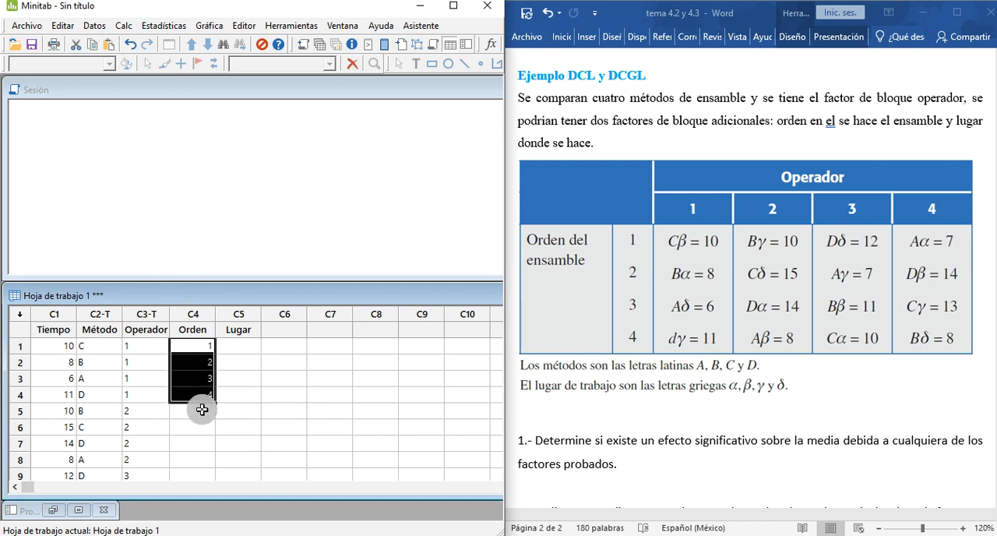
click(202, 408)
key(Down)
key(Down)
key(Down)
key(Down)
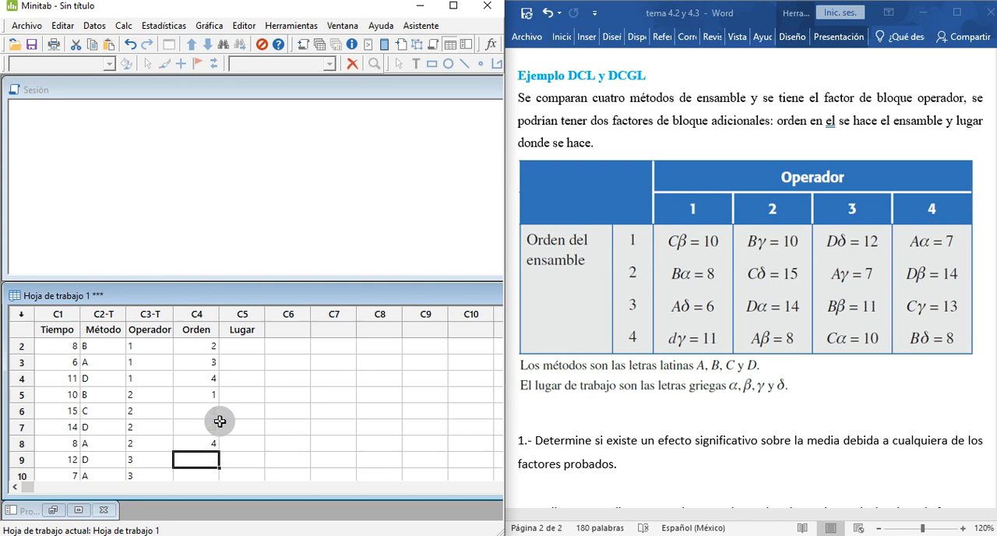
key(Down)
key(Down)
key(Down)
key(Down)
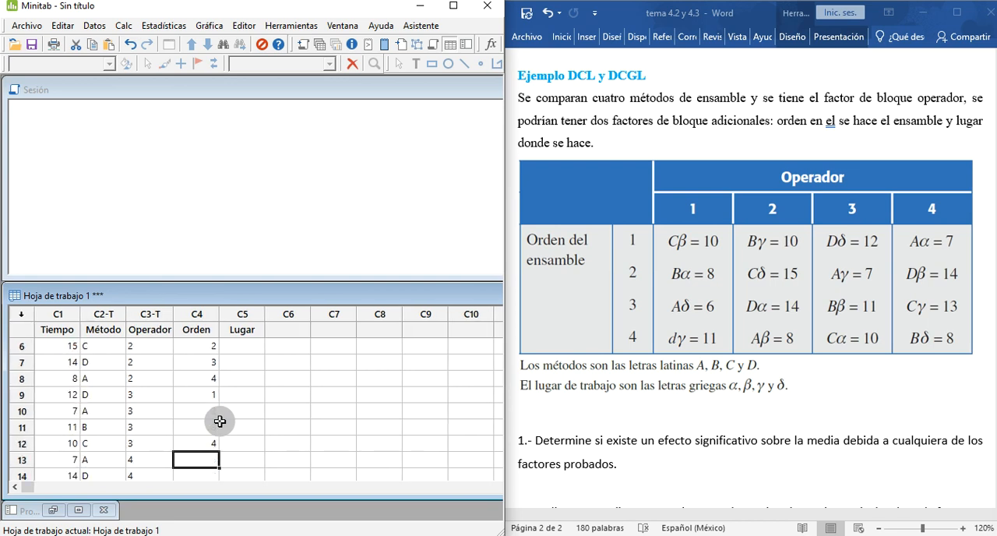
key(Down)
key(Down)
key(Down)
key(Down)
key(Up)
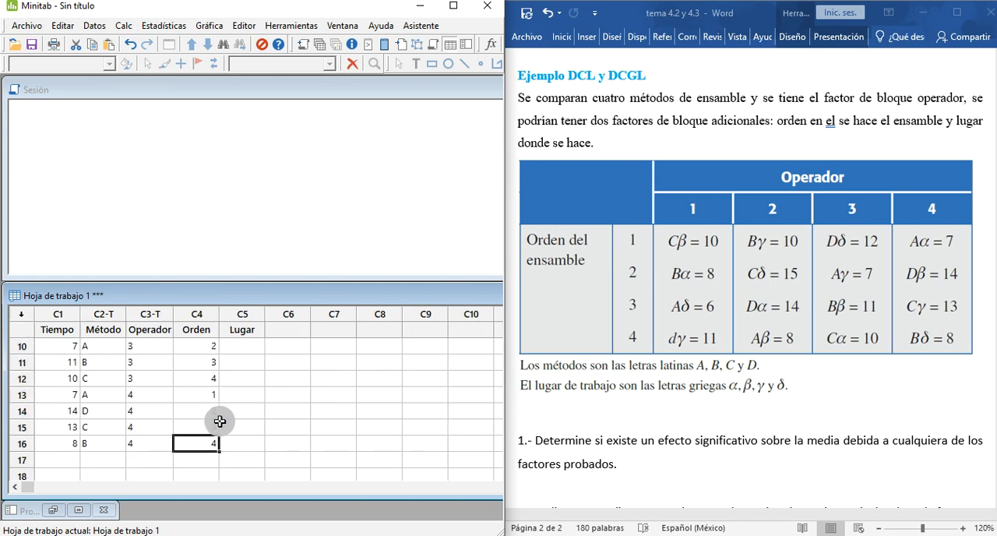
Step: Enter b, a, d and g in rows 1 to 4 of the Lugar column
scroll(222, 421, up, 3)
click(246, 348)
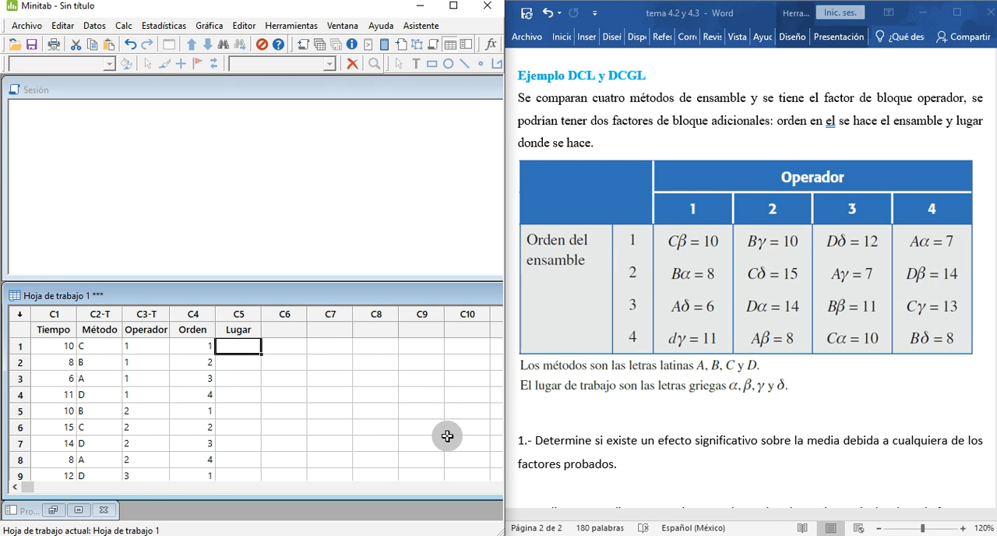
text(b)
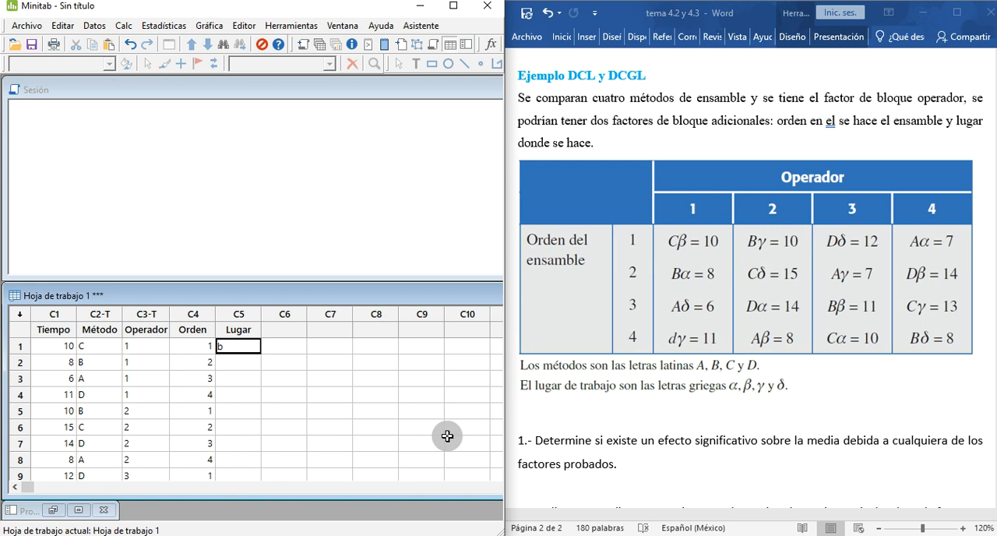
key(Return)
text(a)
key(Return)
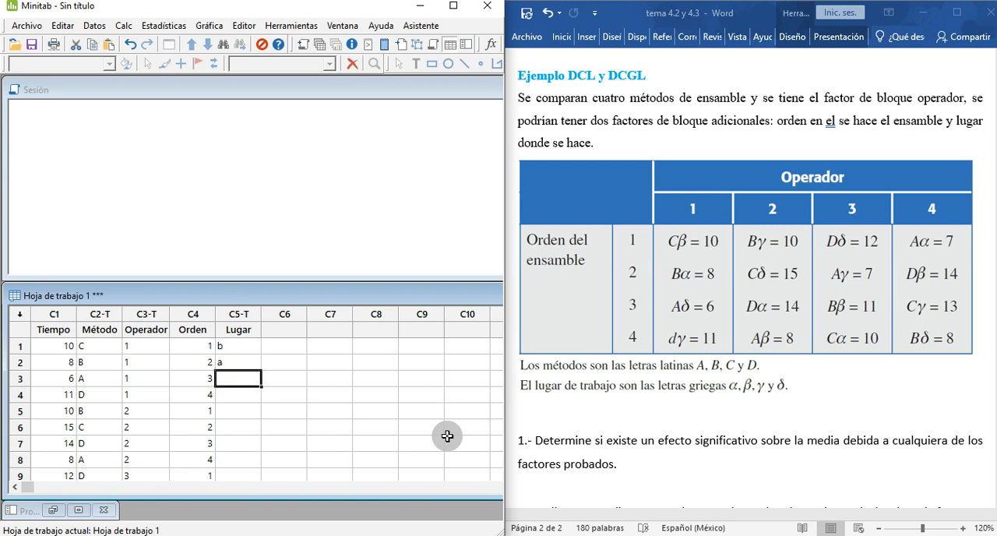
text(d)
key(Return)
text(g)
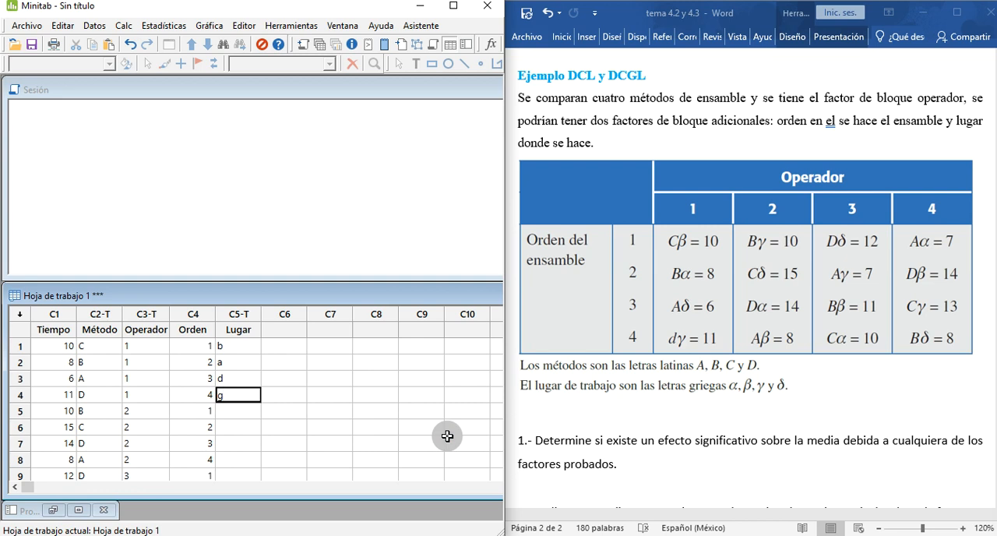
key(Return)
Step: Enter g, d, a and b in rows 5 to 8 of the Lugar column
text(g)
key(Return)
text(d)
key(Return)
text(a)
key(Return)
text(b)
key(Return)
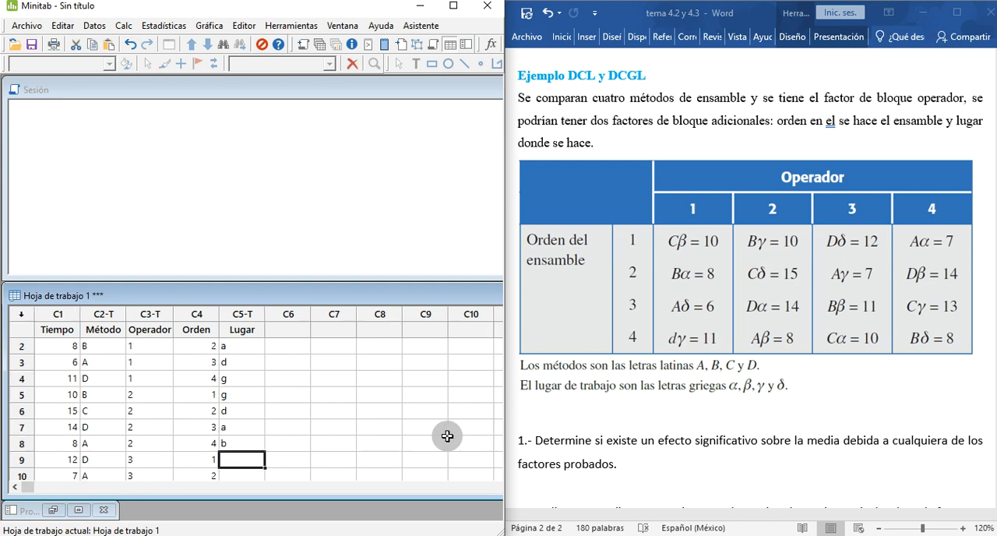
Step: Enter d, g, b and a in rows 9 to 12 of the Lugar column
text(d)
key(Return)
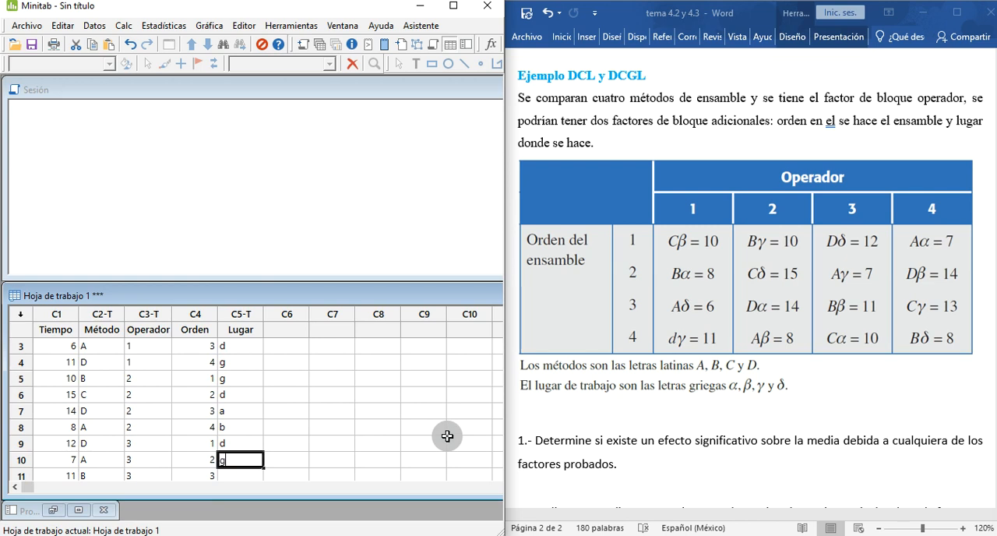
text(g)
key(Return)
text(b)
key(Return)
text(a)
key(Return)
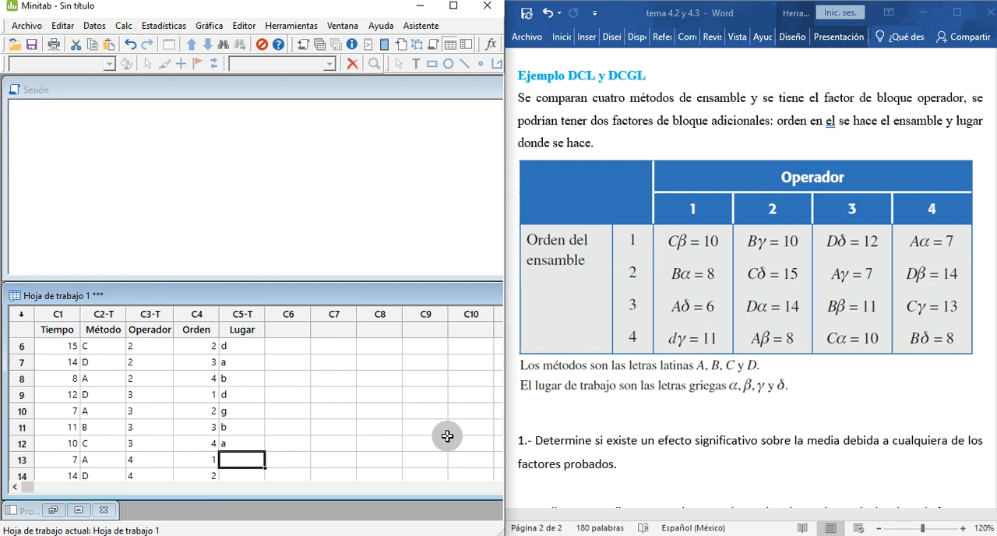
Step: Enter a, b, g and d in rows 13 to 16 of the Lugar column
text(a)
key(Return)
text(b)
key(Return)
text(g)
key(Return)
text(d)
key(Return)
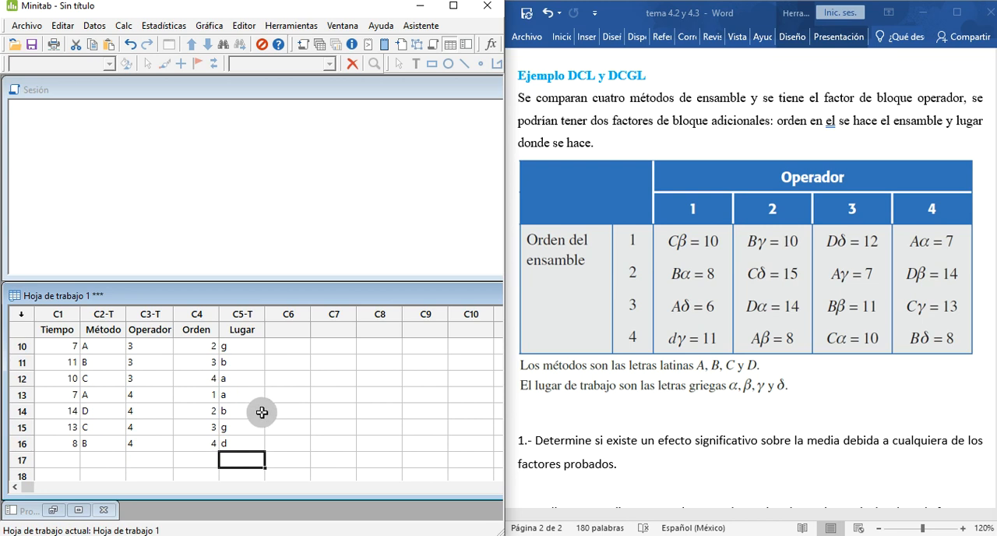
Step: Review the completed worksheet data, then read the exercise questions below the example table in the Word document
drag(240, 444, 5, 320)
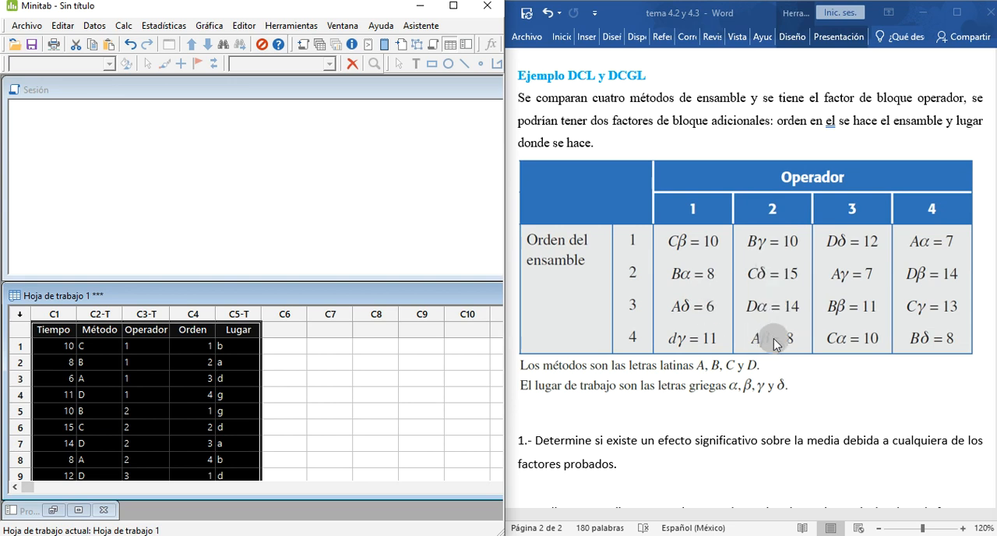
click(832, 364)
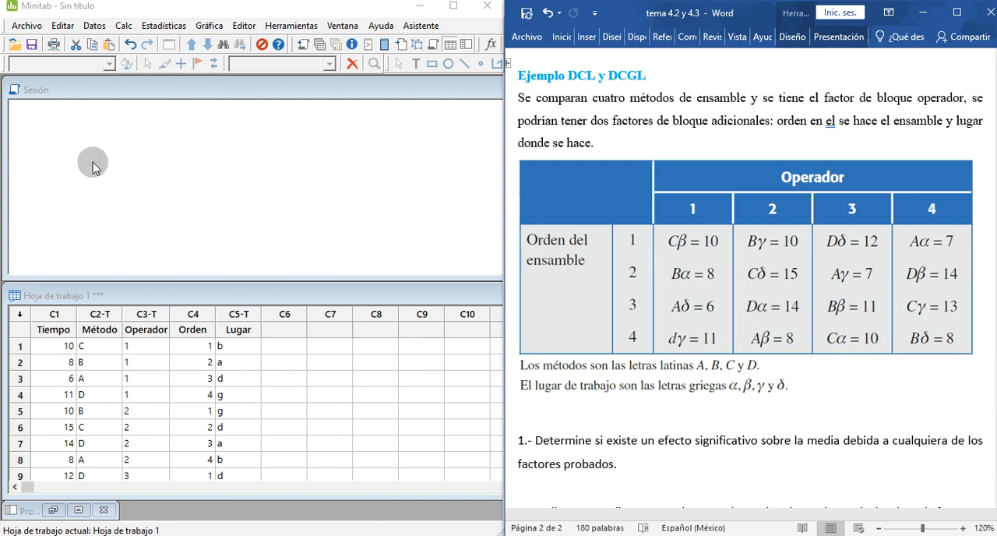
click(165, 26)
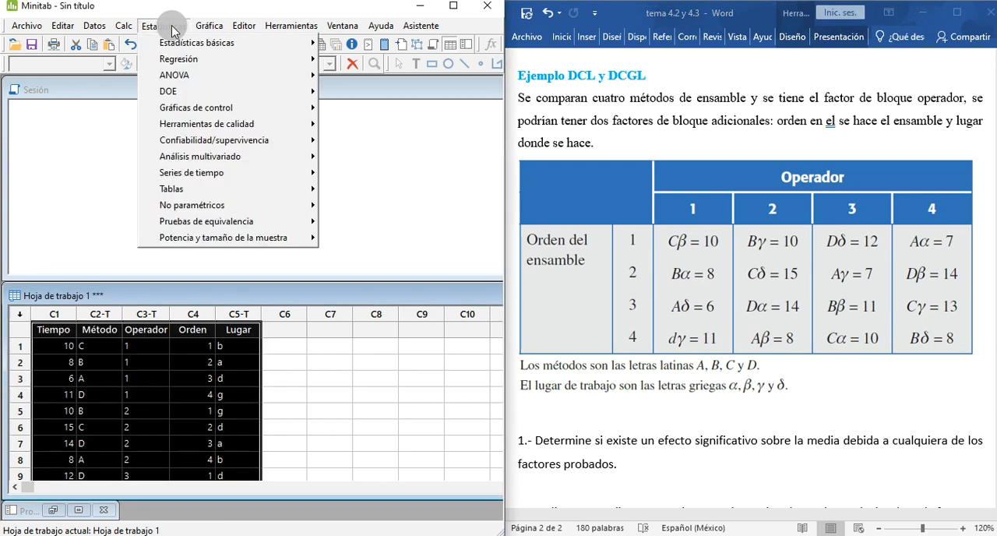
click(632, 230)
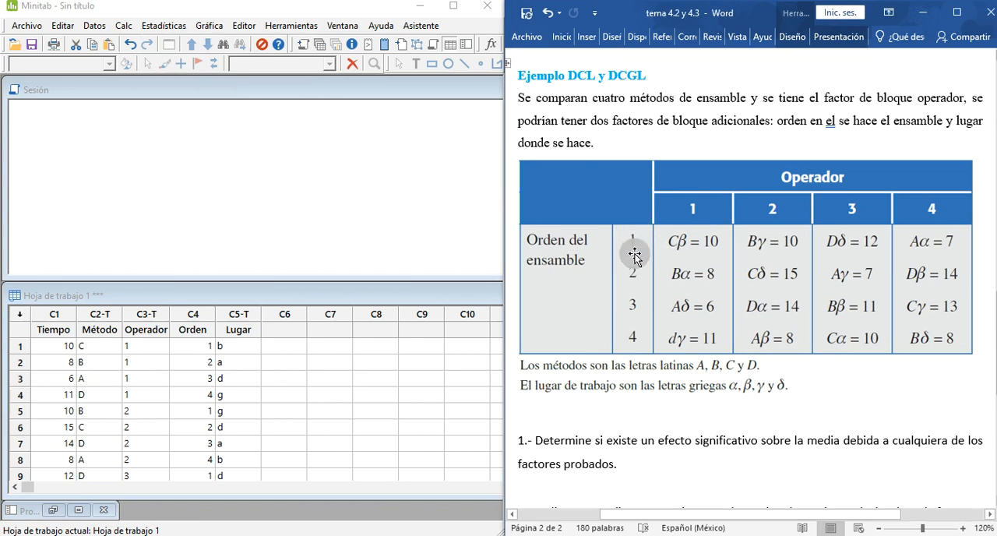
scroll(634, 253, down, 3)
scroll(634, 256, down, 3)
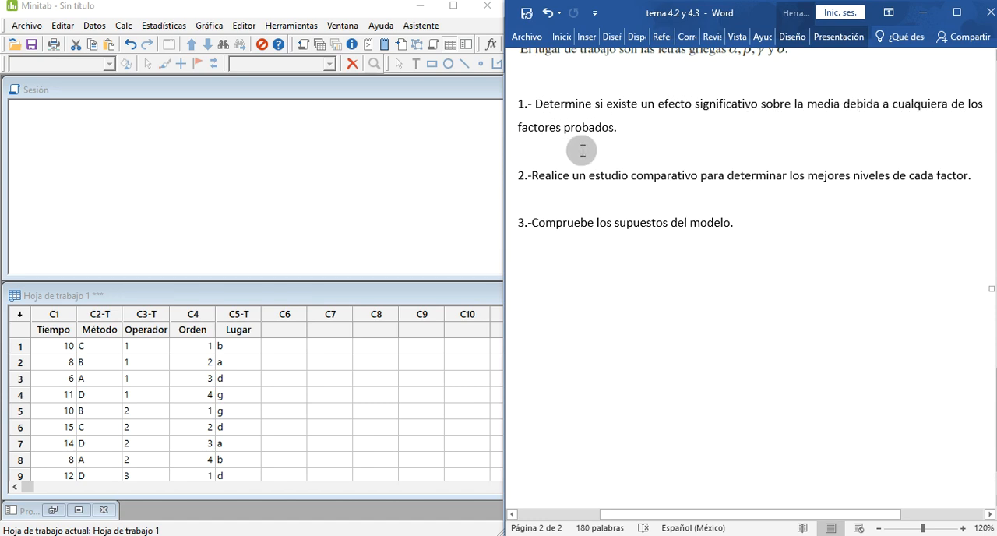
scroll(585, 140, up, 3)
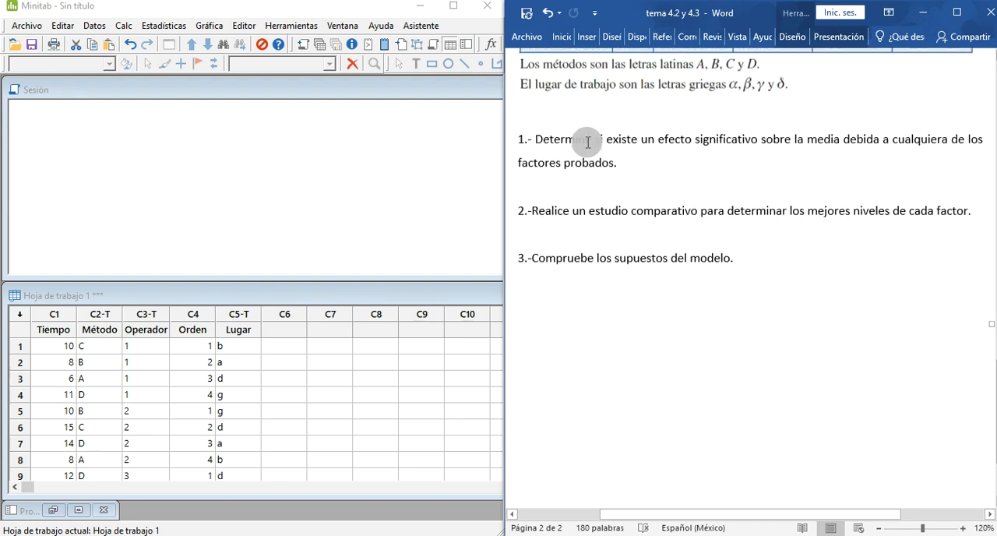
scroll(585, 142, up, 5)
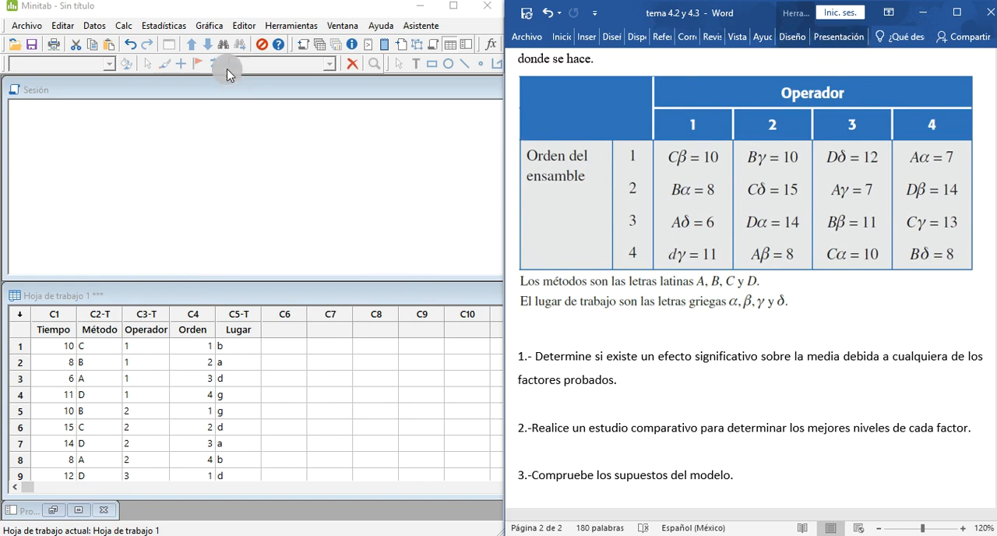
Step: Start fitting an ANOVA general linear model in Minitab with Tiempo as the response
click(171, 31)
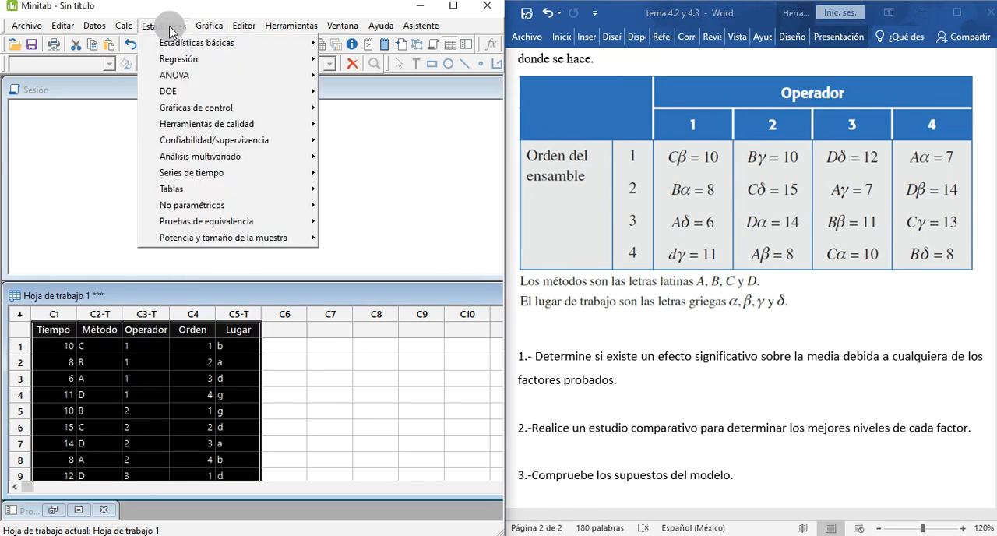
mouse_move(195, 76)
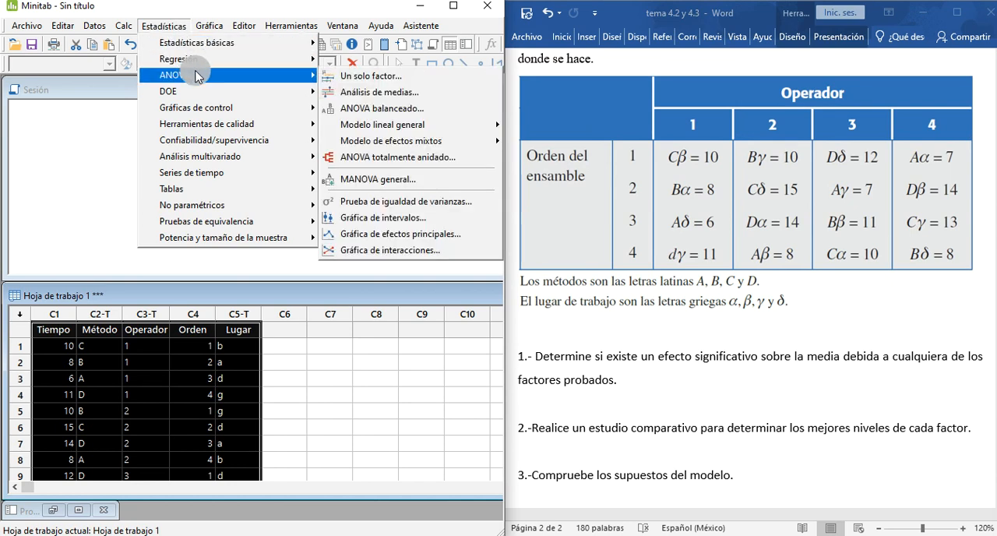
mouse_move(399, 135)
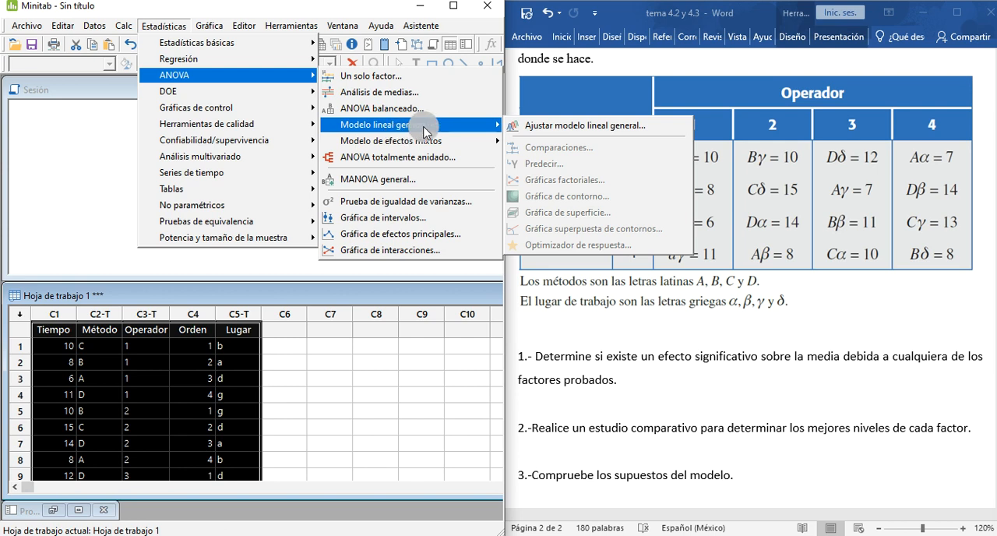
click(529, 127)
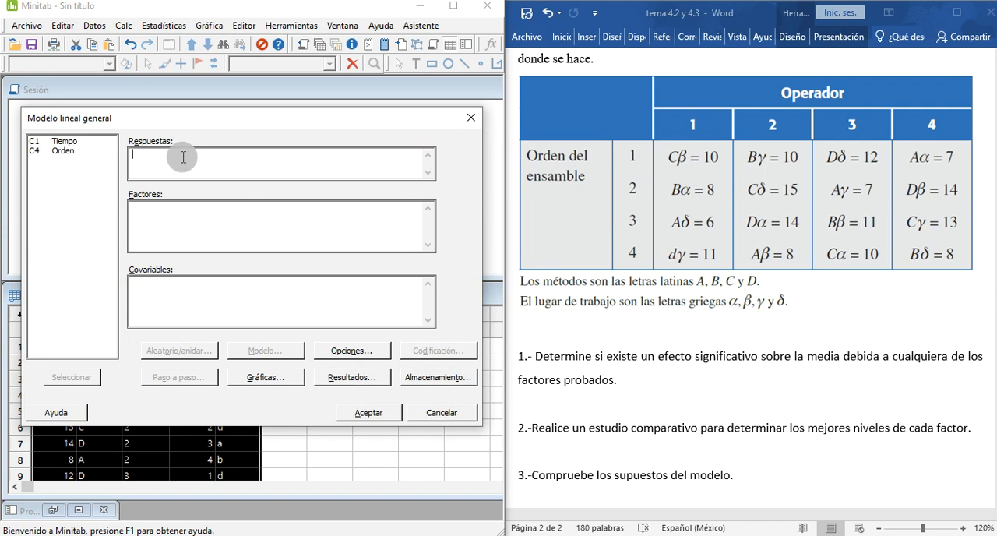
click(69, 145)
double_click(68, 144)
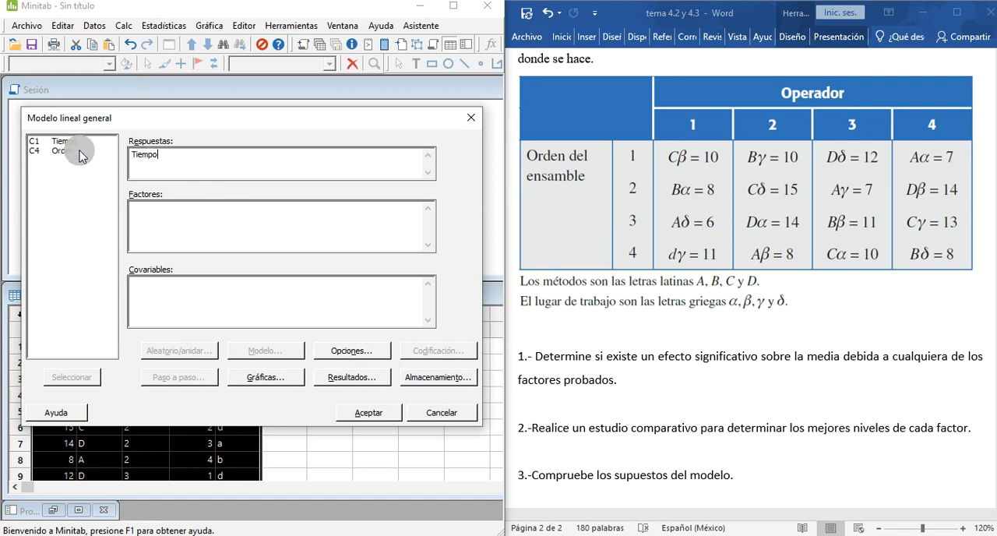
Step: Set Método, Operador, Orden and Lugar as the factors of the general linear model
click(200, 222)
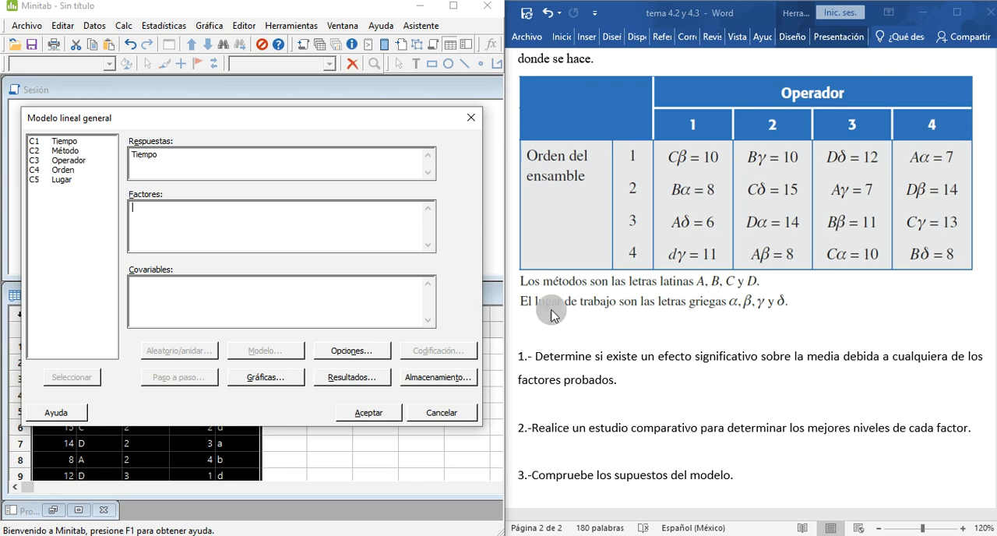
scroll(681, 295, up, 3)
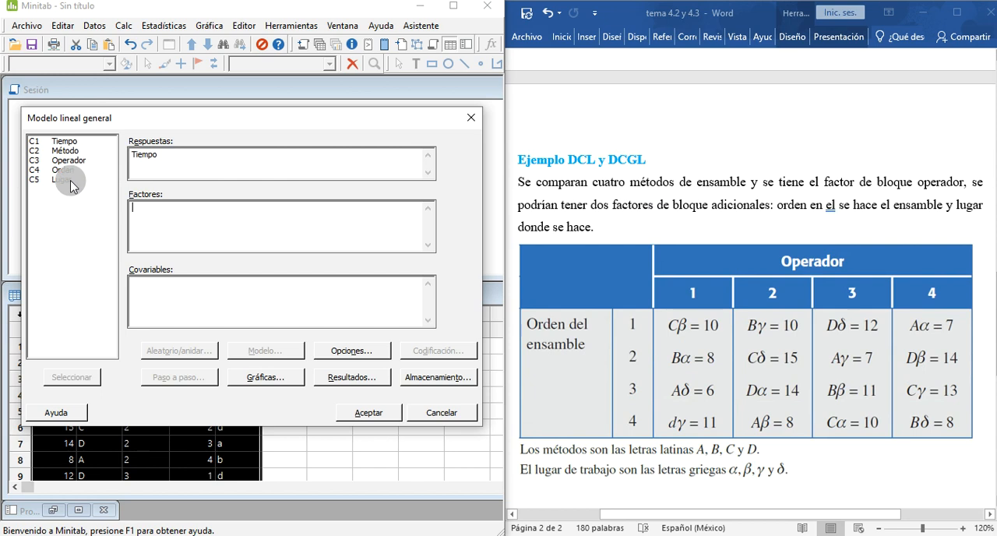
double_click(63, 151)
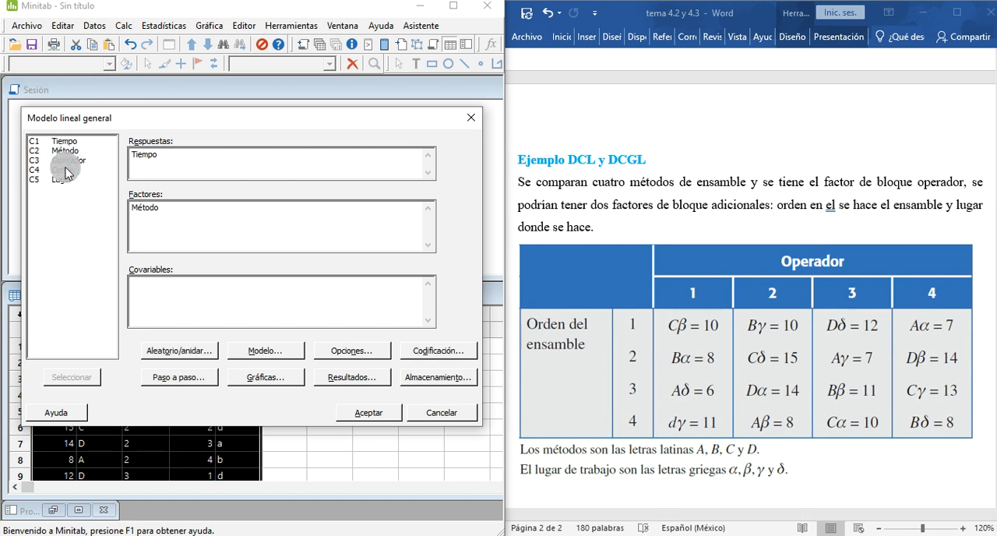
double_click(67, 160)
double_click(66, 170)
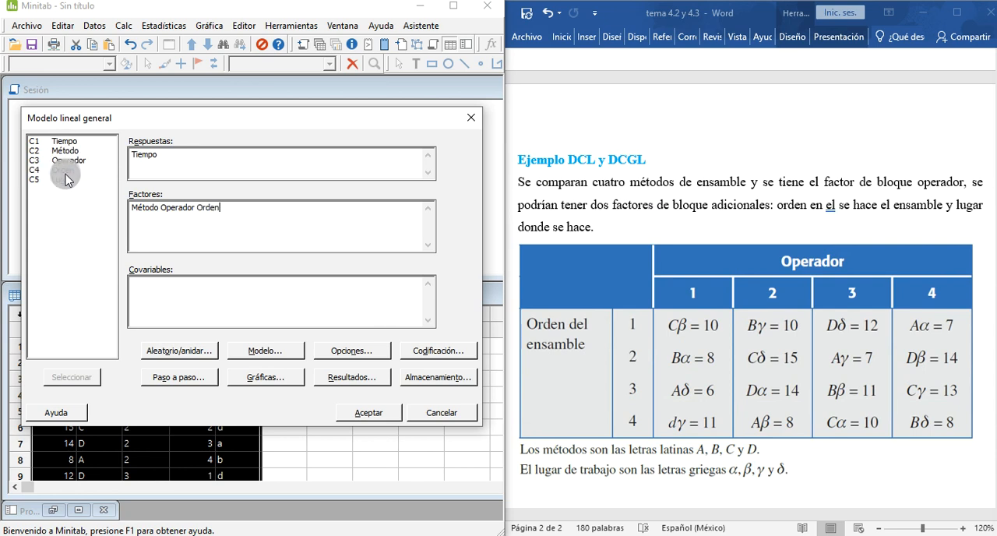
double_click(64, 180)
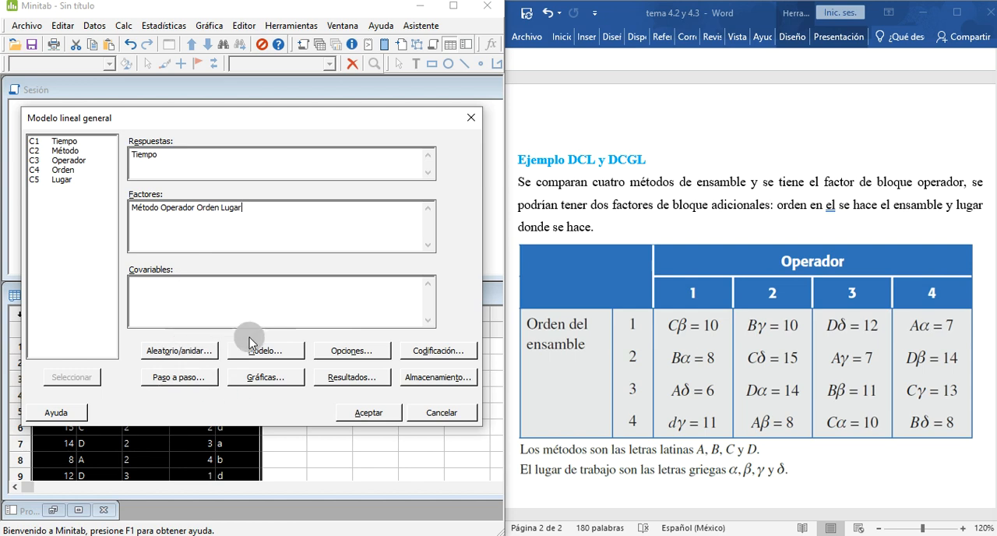
Step: Check the general linear model's nesting and factor types, its model terms, and its confidence and transformation options
click(179, 356)
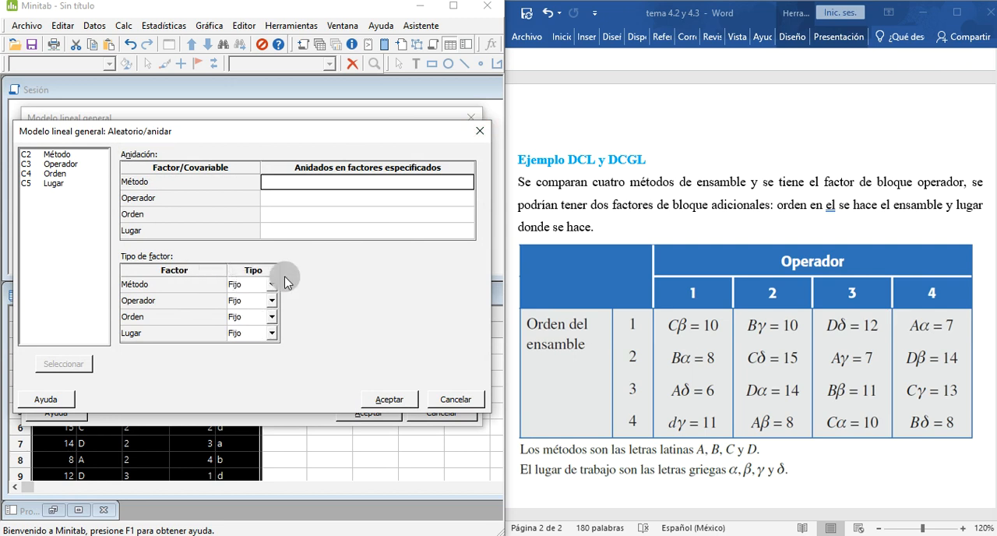
click(479, 129)
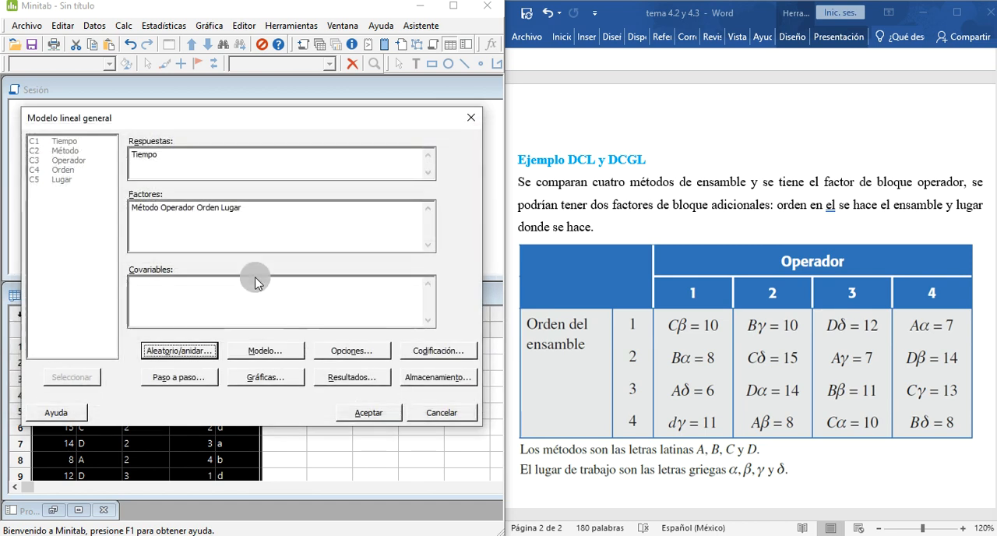
click(274, 351)
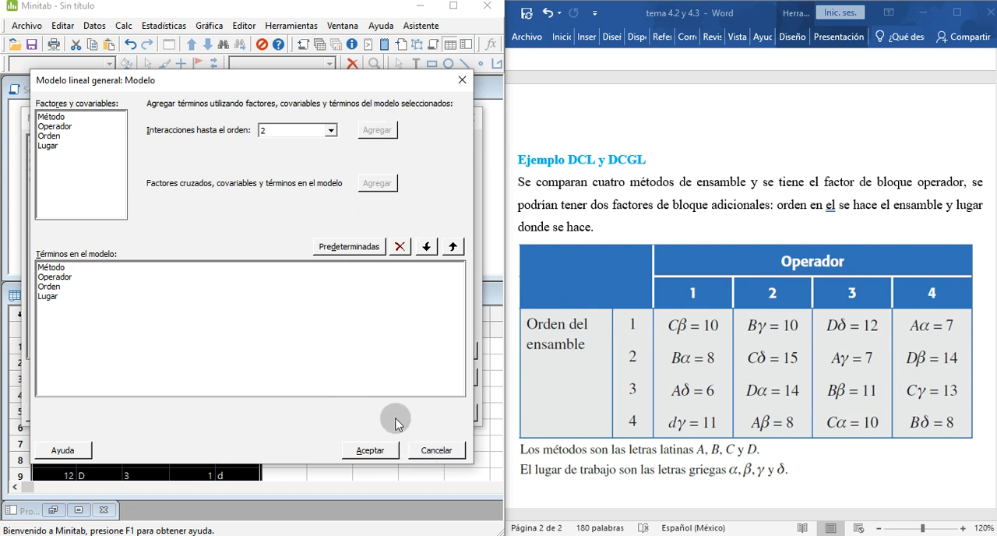
click(432, 454)
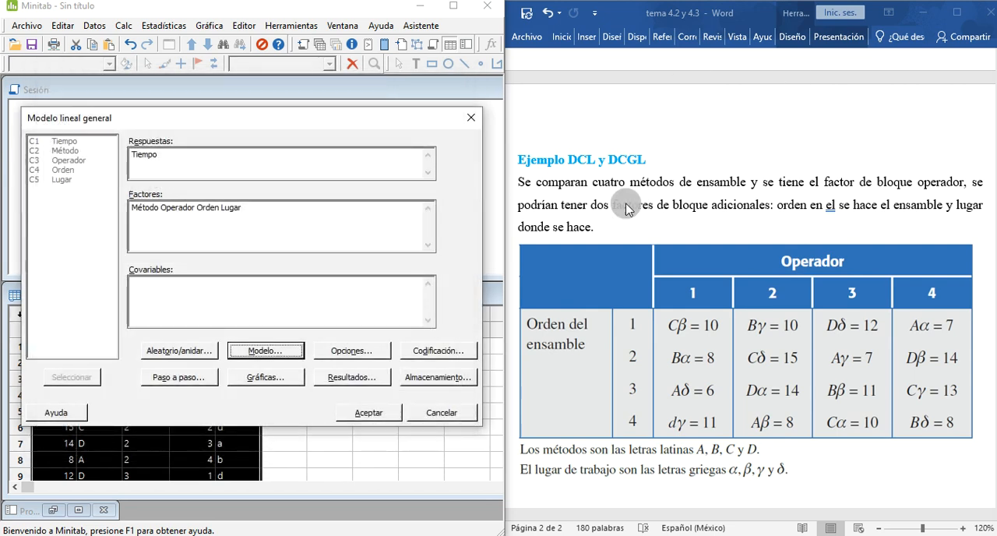
click(332, 352)
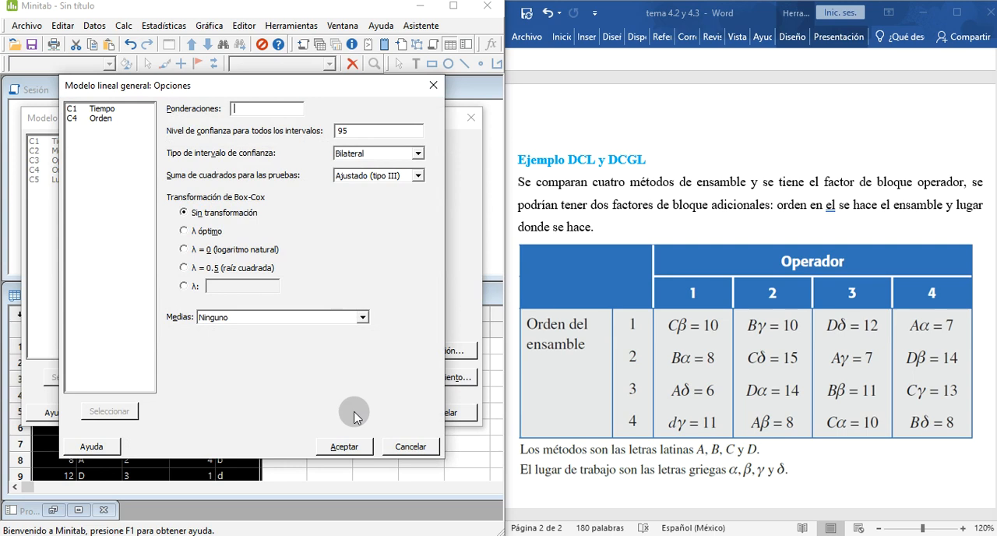
click(345, 446)
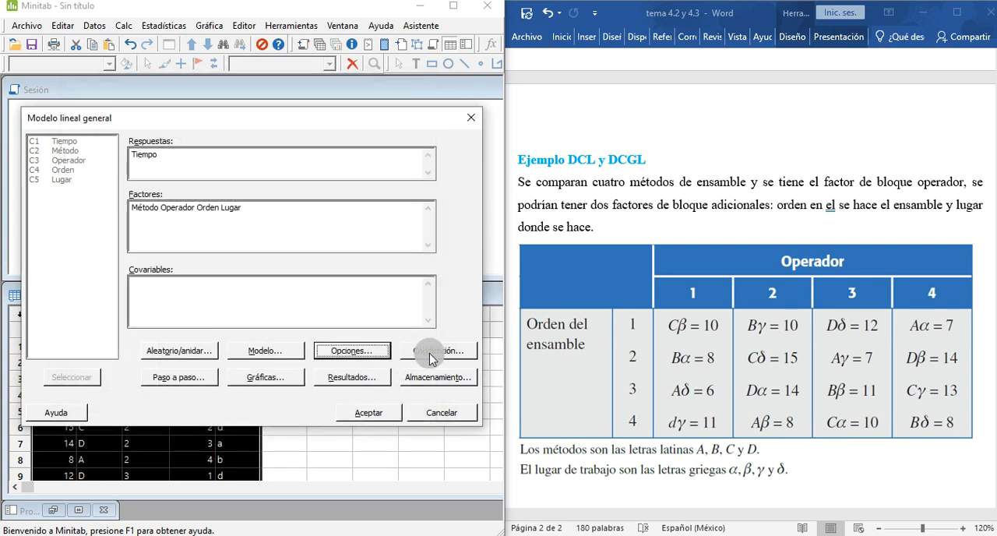
Step: Check the general linear model's factor coding and stepwise selection options
click(433, 353)
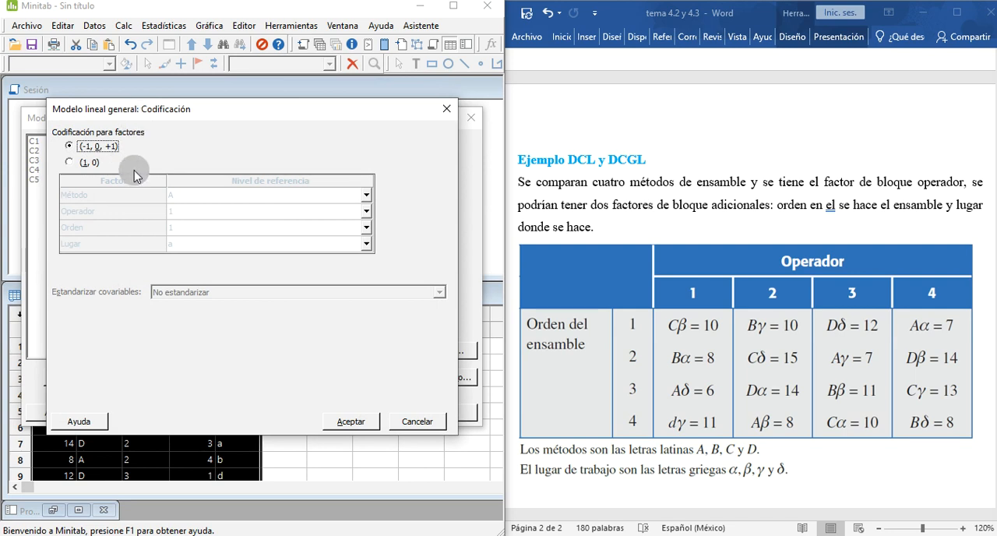
click(395, 421)
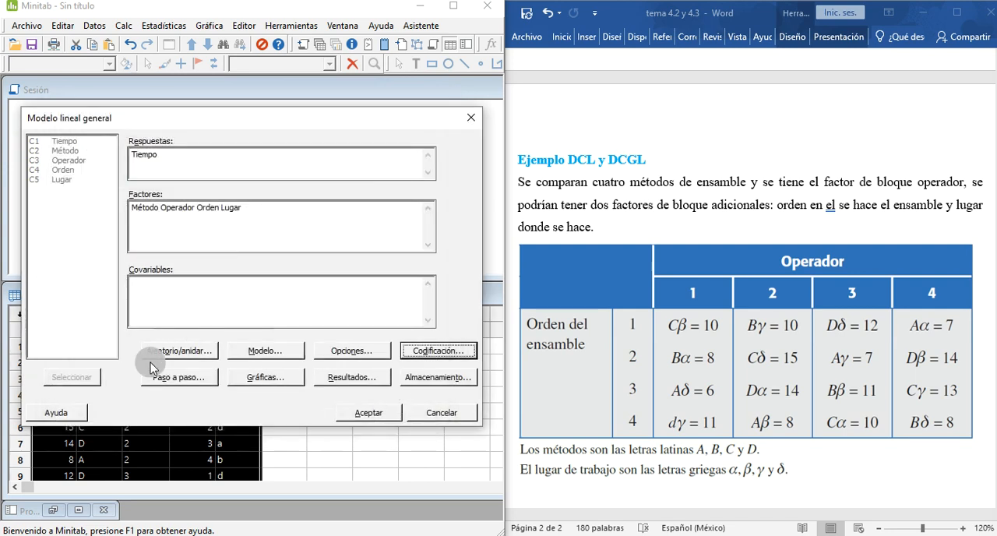
click(176, 379)
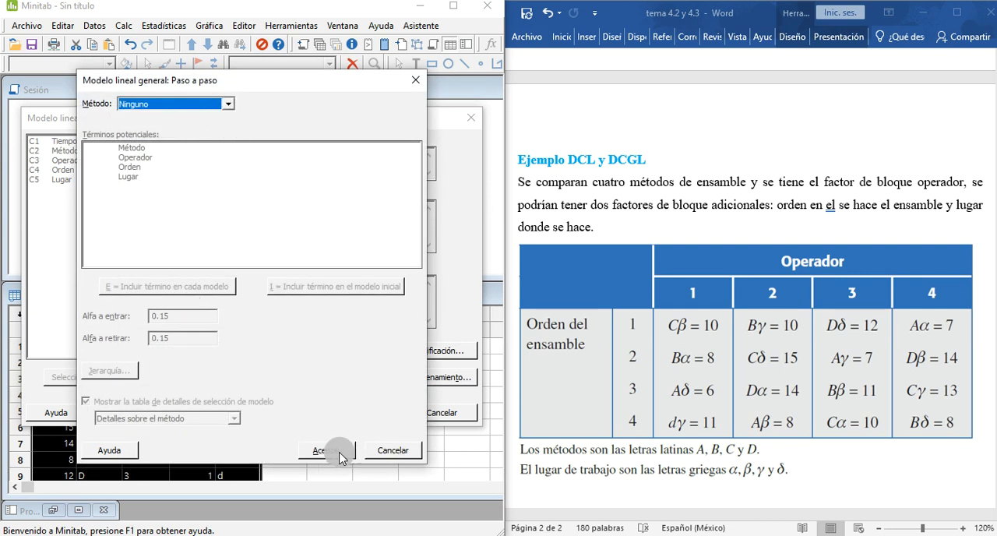
click(337, 453)
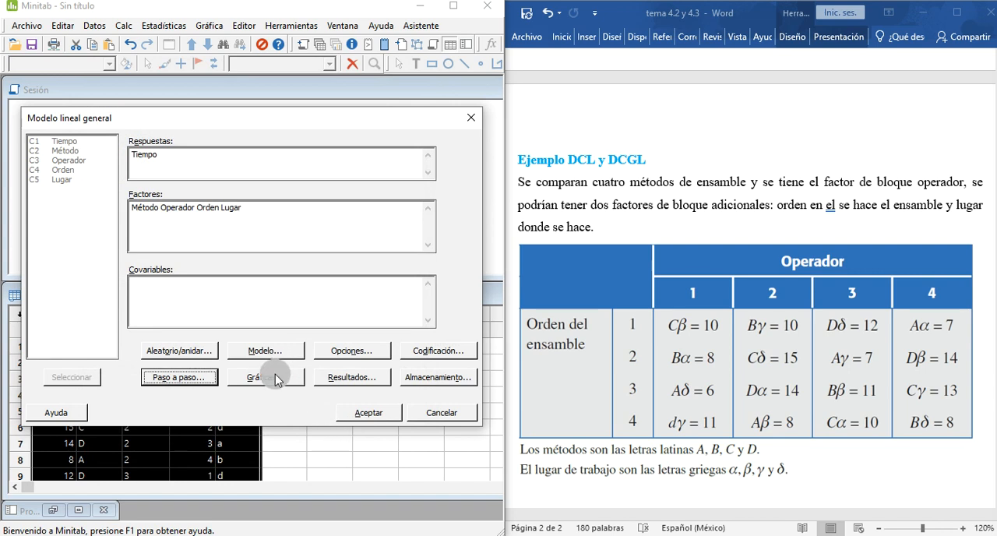
Step: Request the four-in-one residual plots for the general linear model
click(269, 376)
click(207, 282)
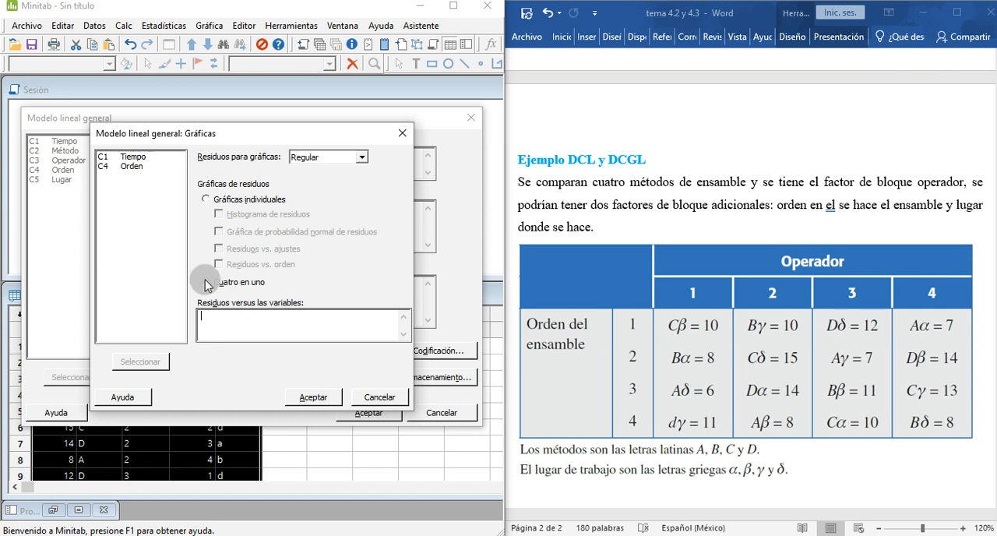
click(317, 399)
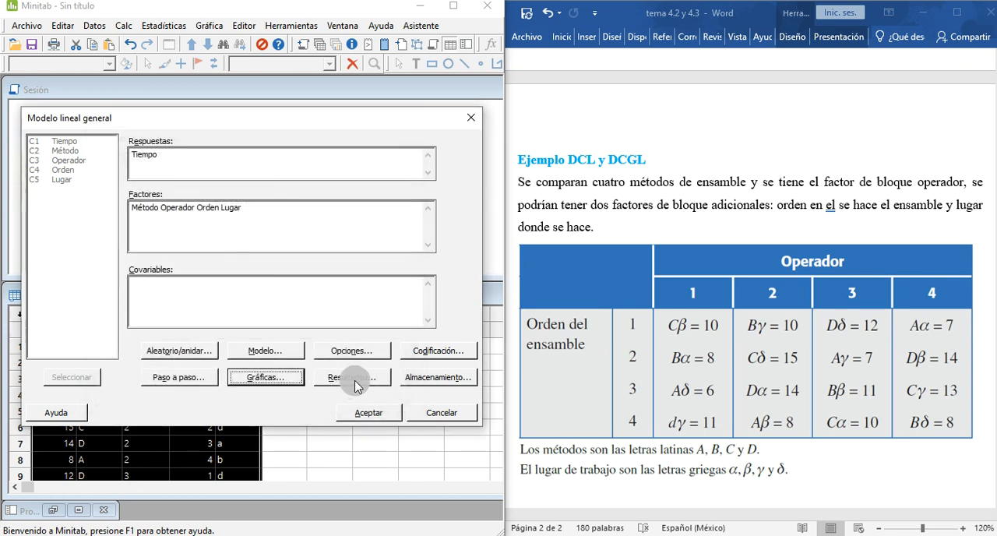
Step: Set the general linear model's results display to expanded tables
click(341, 377)
click(269, 148)
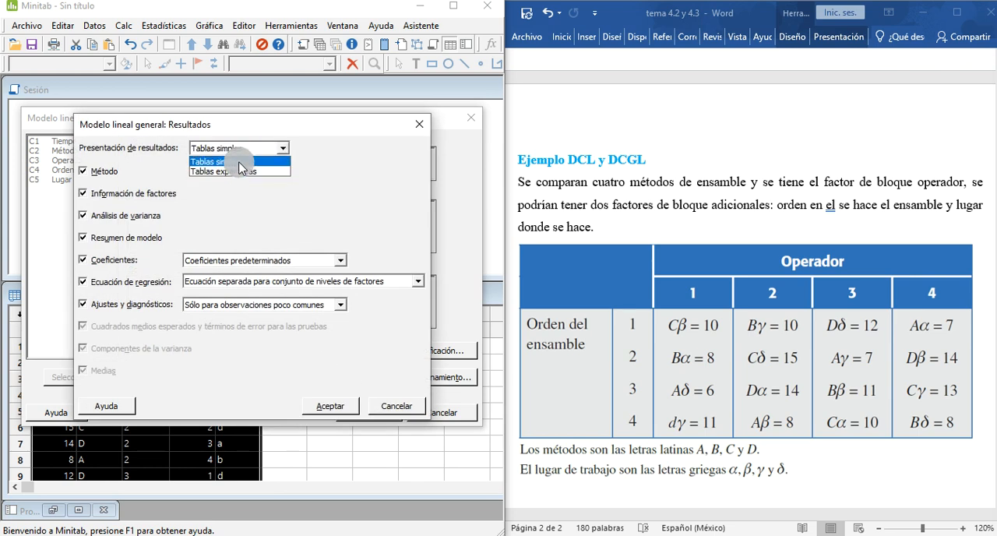
click(239, 162)
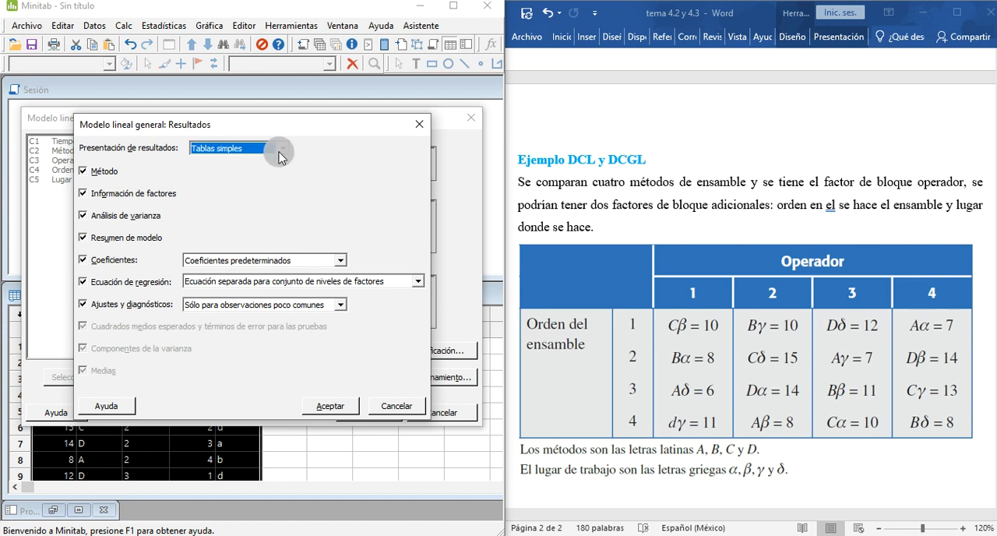
click(281, 157)
click(257, 164)
click(331, 400)
Step: Store the residuals in the worksheet, run the general linear model and minimize the residual plots window
click(437, 377)
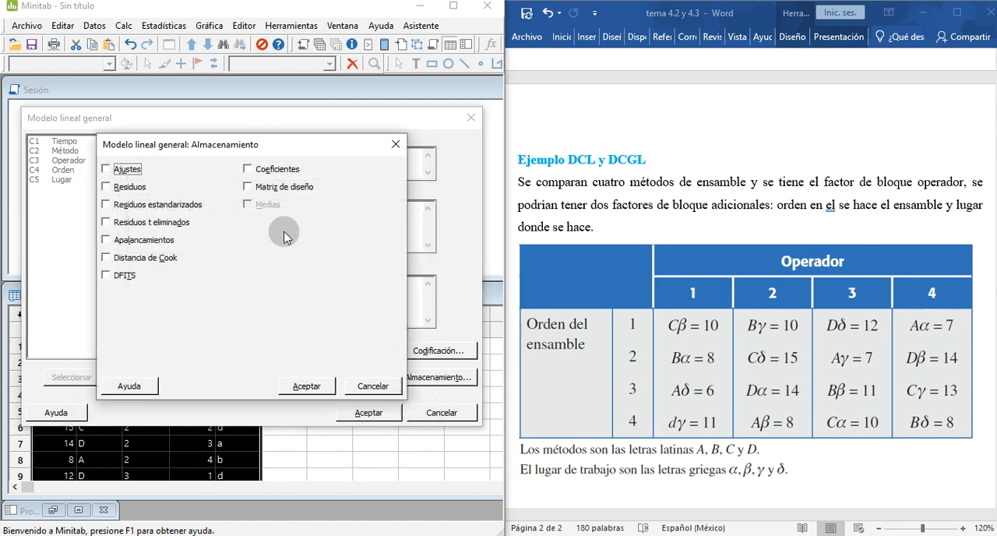
click(107, 187)
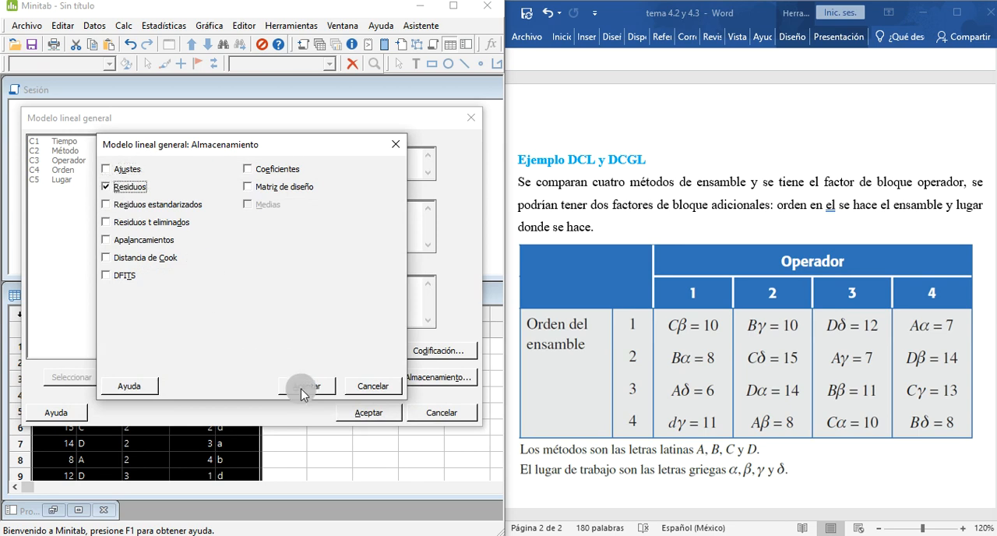
click(306, 386)
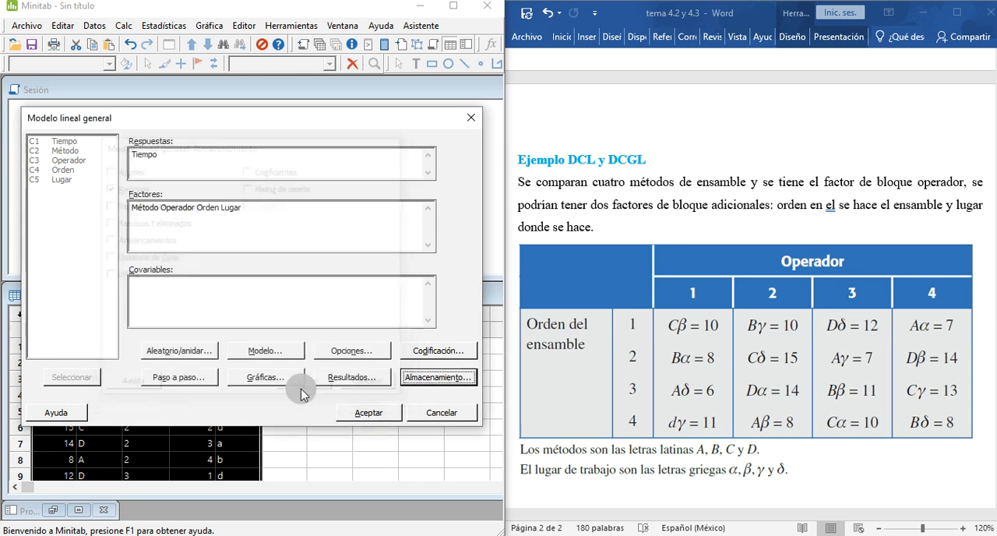
click(364, 411)
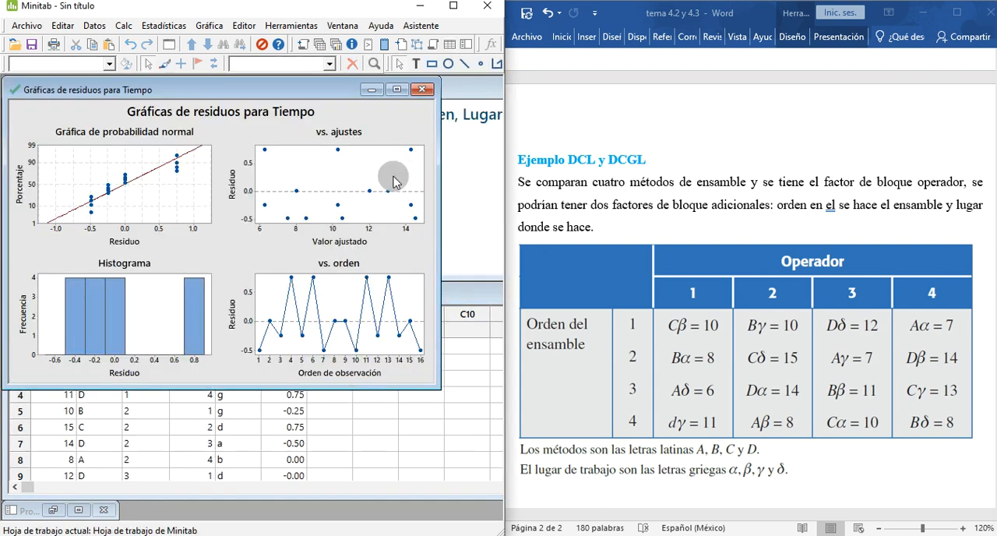
click(368, 92)
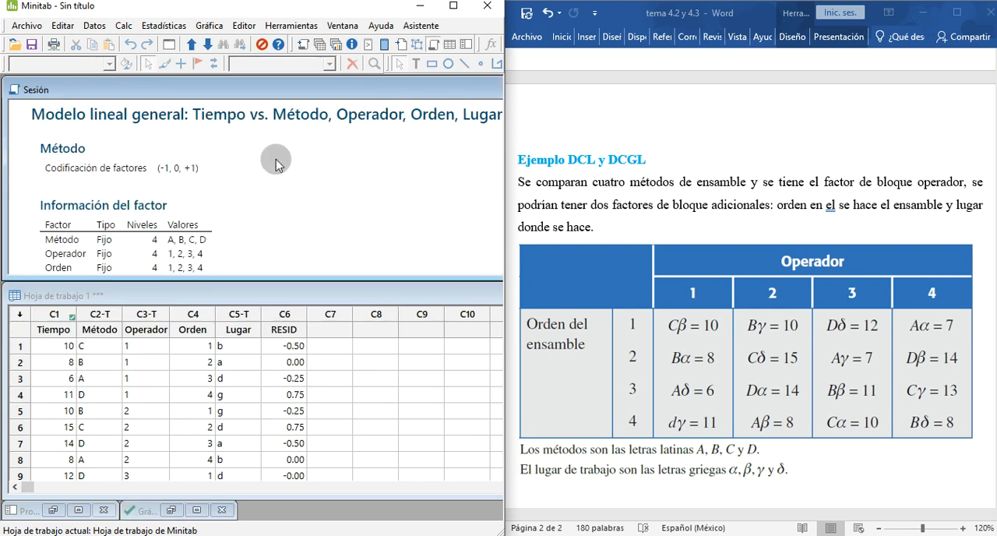
Step: Copy the Análisis de Varianza table as an image and paste it after question 1 in the Word document
scroll(273, 159, down, 2)
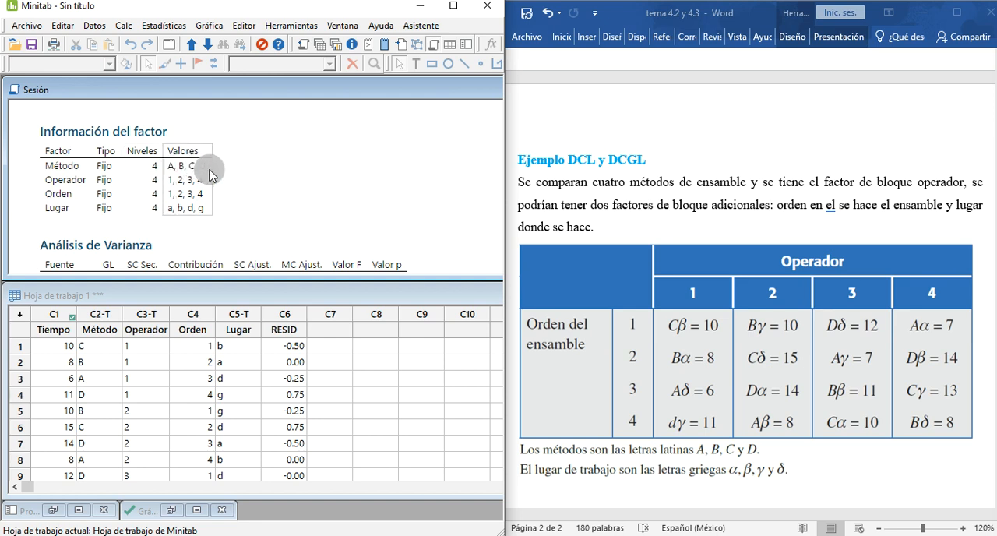
scroll(208, 209, down, 3)
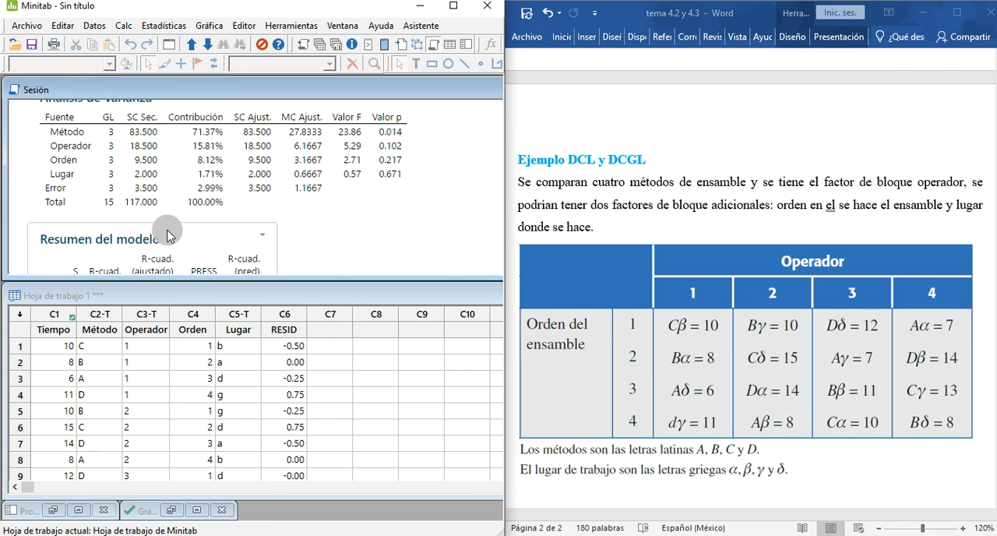
scroll(140, 198, up, 2)
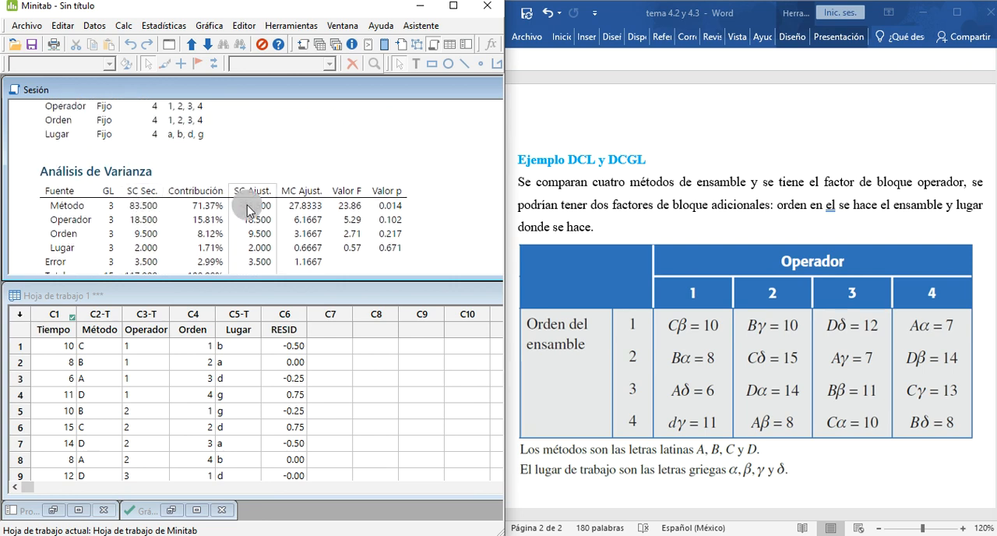
right_click(399, 171)
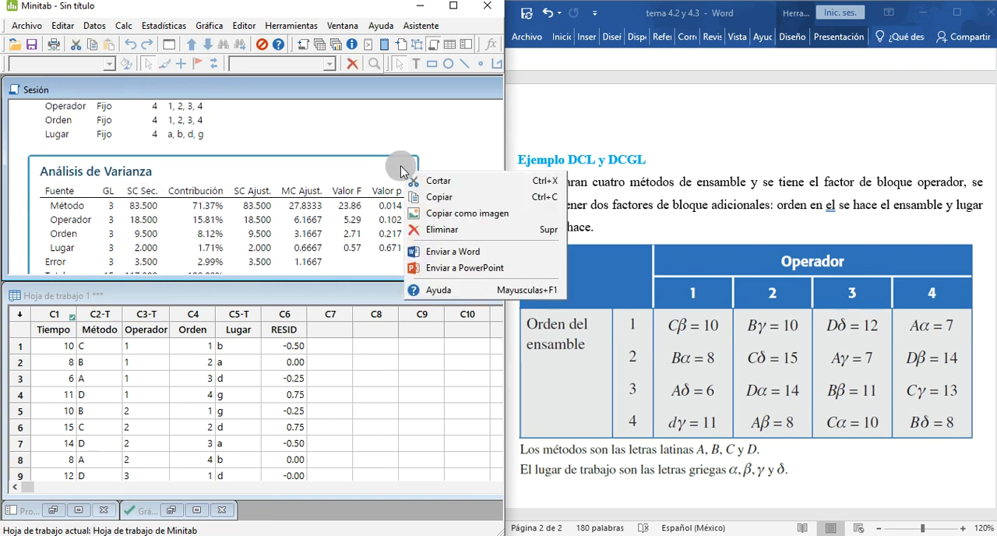
click(463, 223)
scroll(633, 268, down, 5)
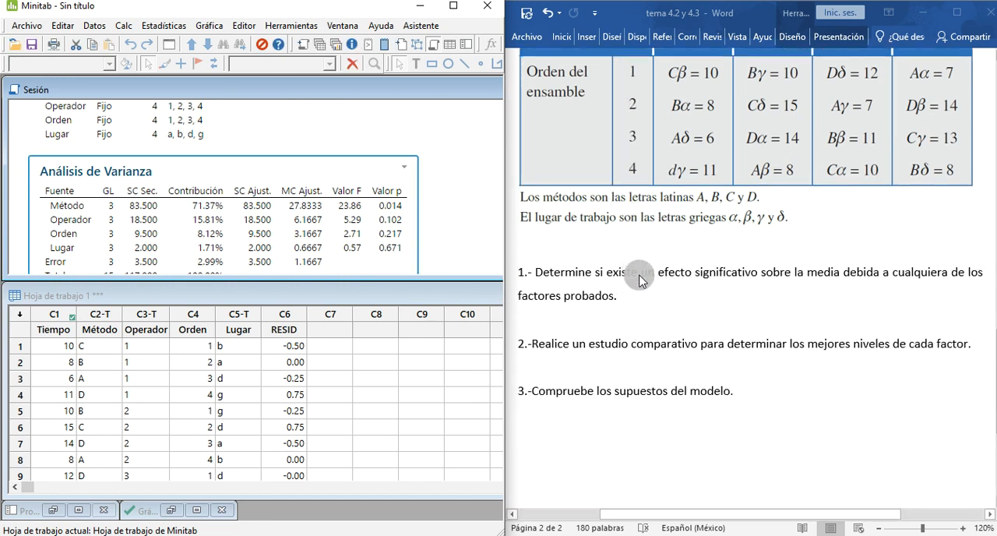
click(644, 296)
key(ctrl+v)
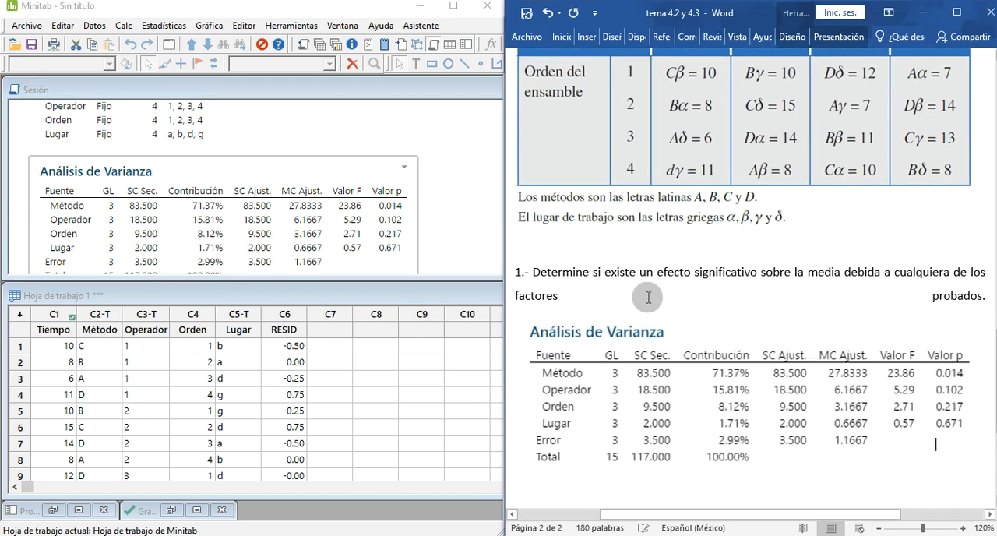
Step: Put the pasted ANOVA table in its own paragraph directly below question 1, without an empty line between
scroll(647, 296, down, 1)
scroll(645, 295, down, 1)
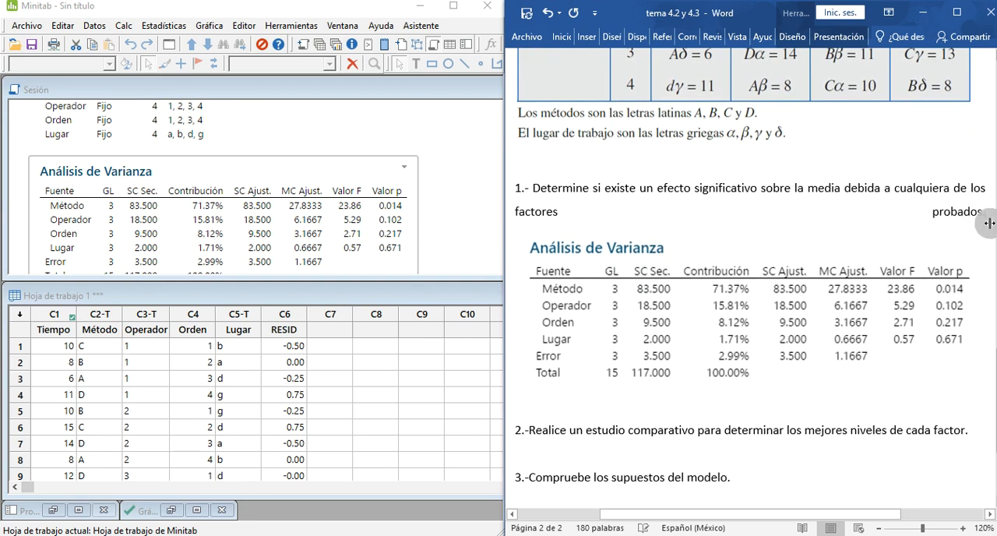
key(Return)
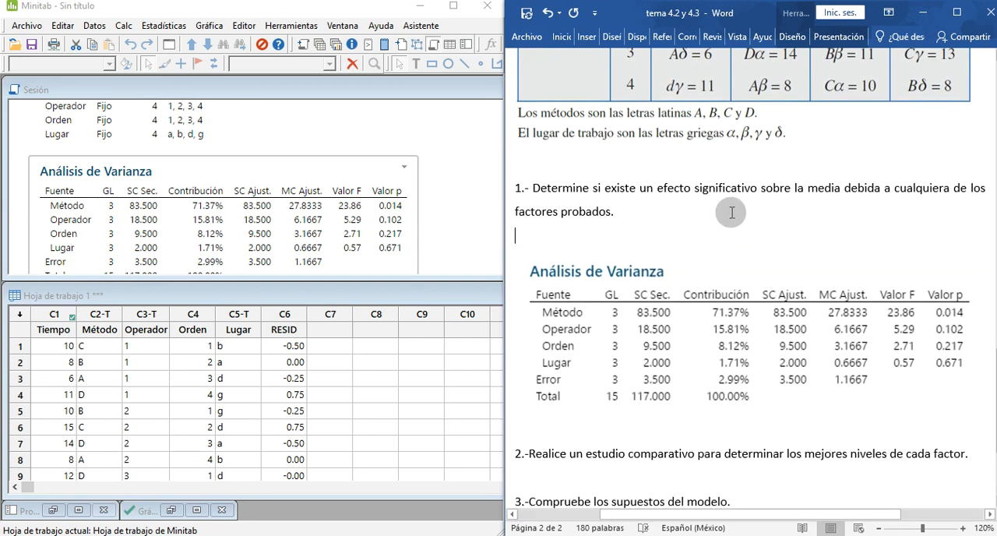
key(BackSpace)
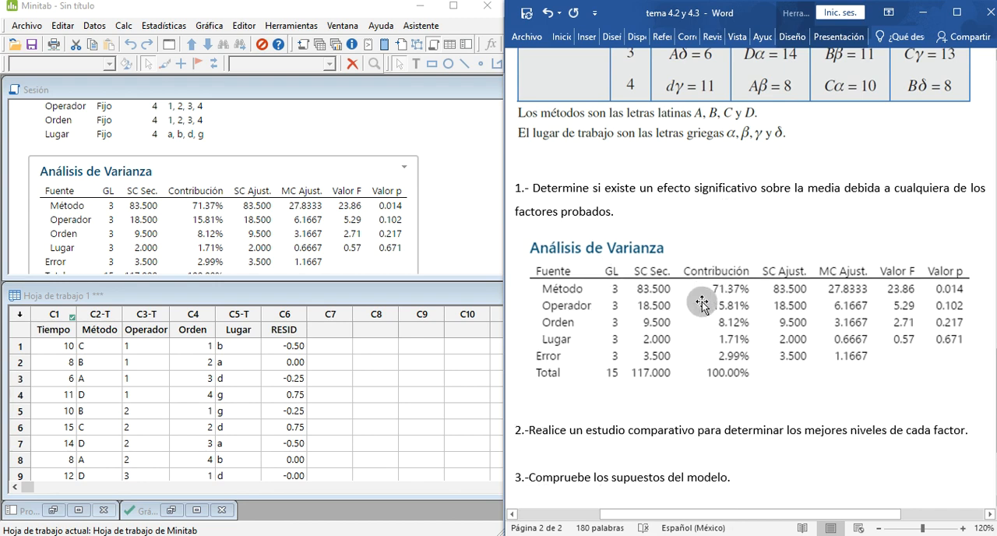
Step: Review the hypotheses and their p-value criteria in the Word document, then return to the ANOVA table under question 1
scroll(608, 340, up, 6)
scroll(650, 332, up, 5)
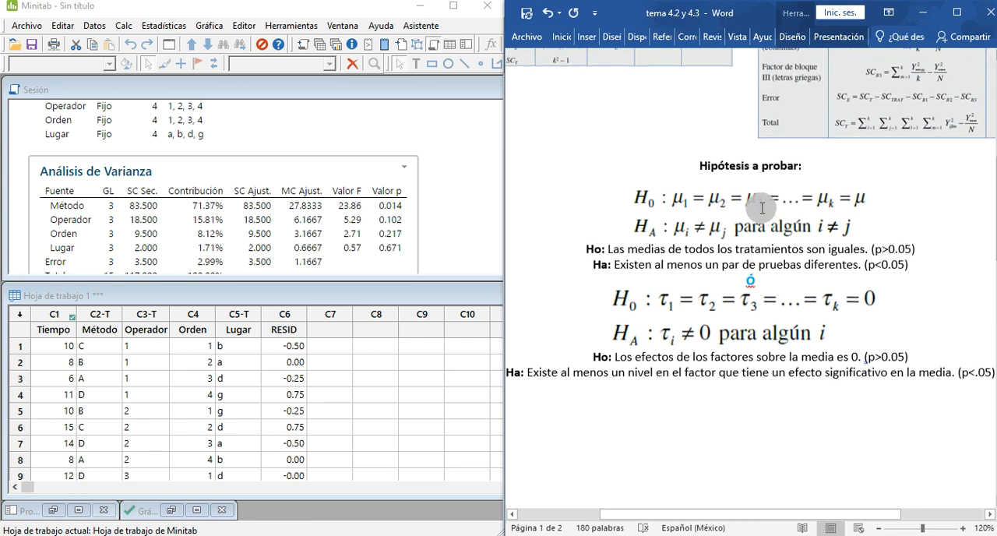
scroll(761, 208, down, 2)
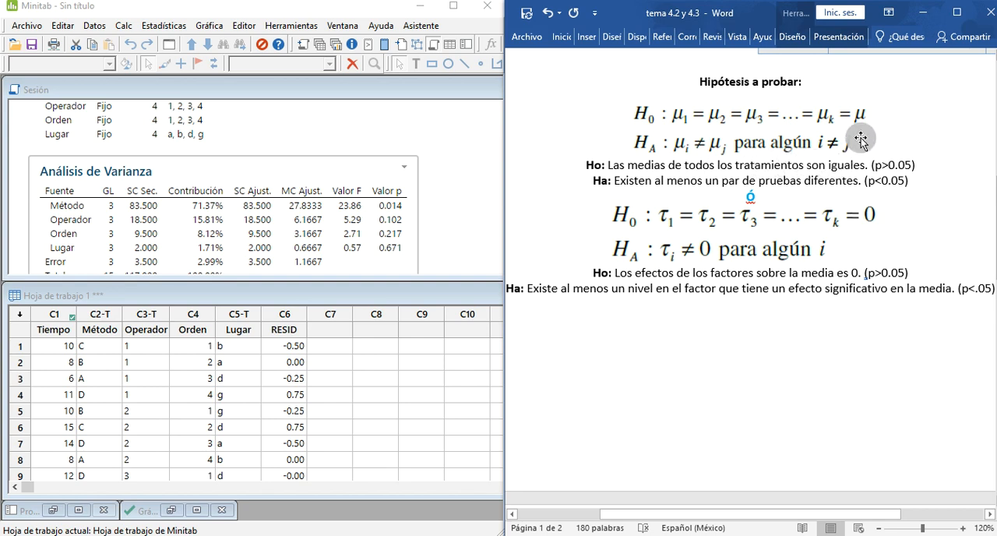
scroll(758, 223, down, 2)
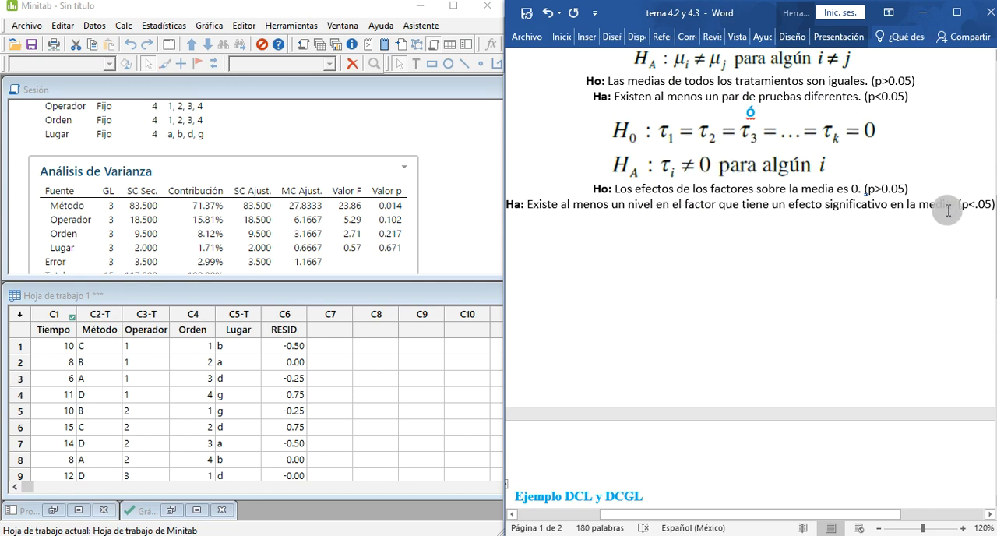
text(.)
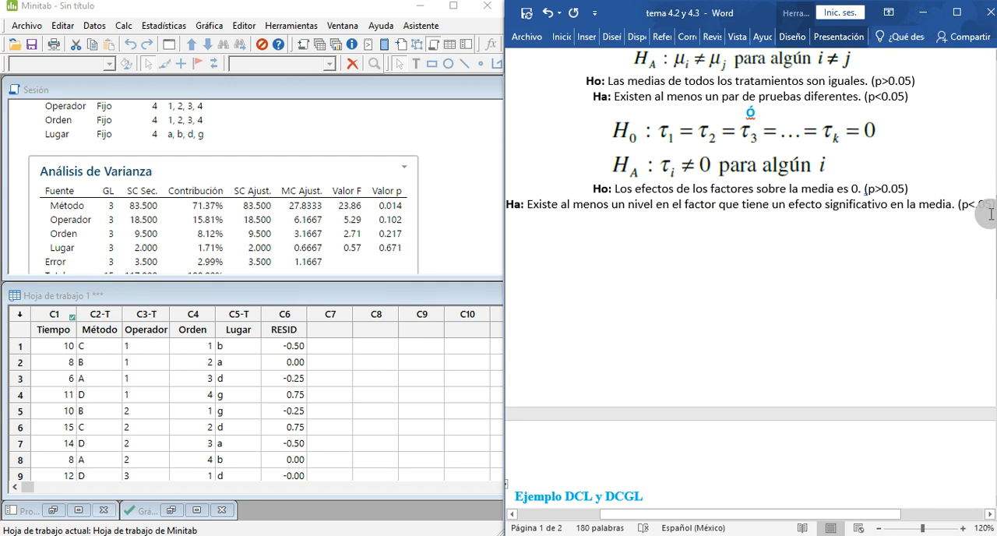
drag(611, 207, 655, 208)
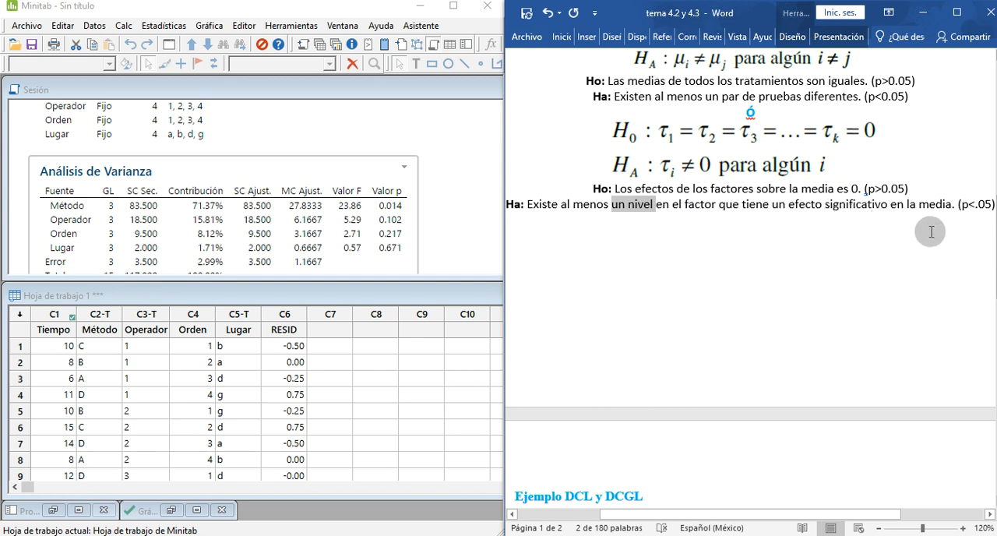
scroll(908, 240, down, 5)
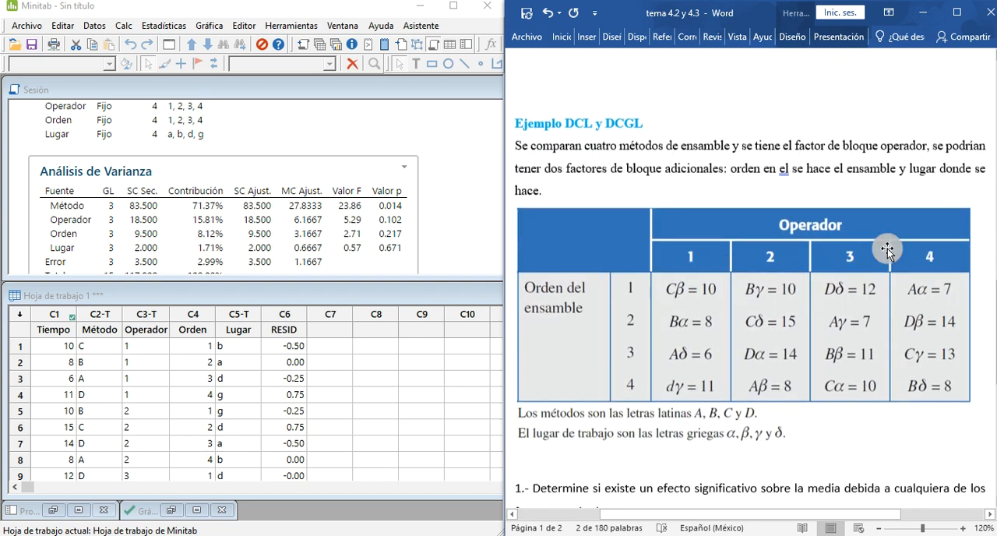
scroll(801, 253, down, 3)
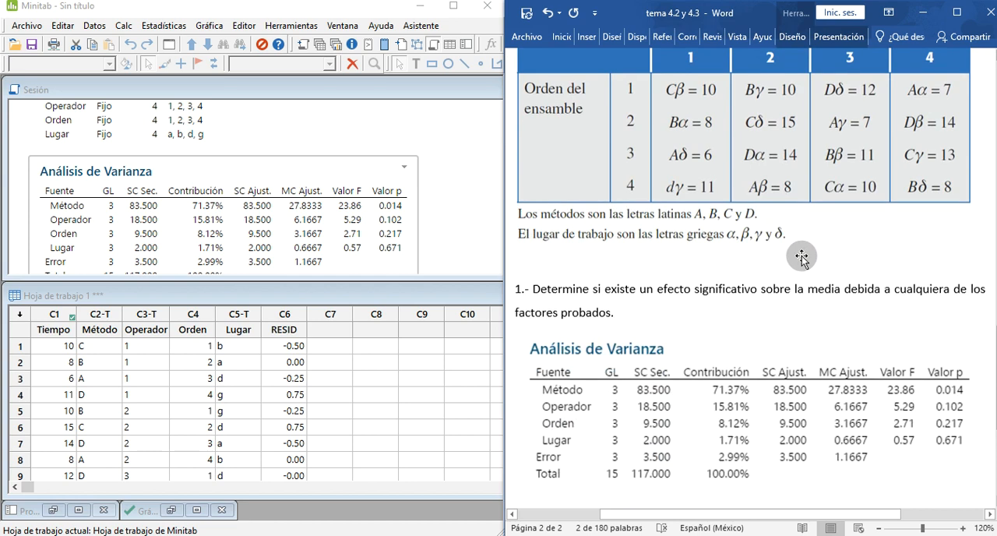
scroll(801, 257, down, 2)
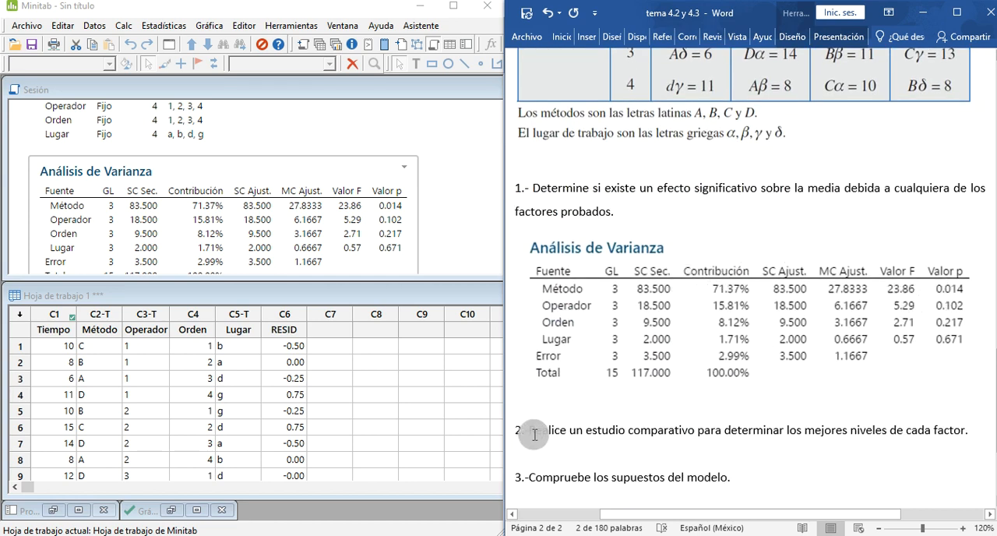
Step: Write the conclusion "Método: p<0.05; si afecta al tiempo de ...." on the line below the ANOVA table in Word
click(549, 406)
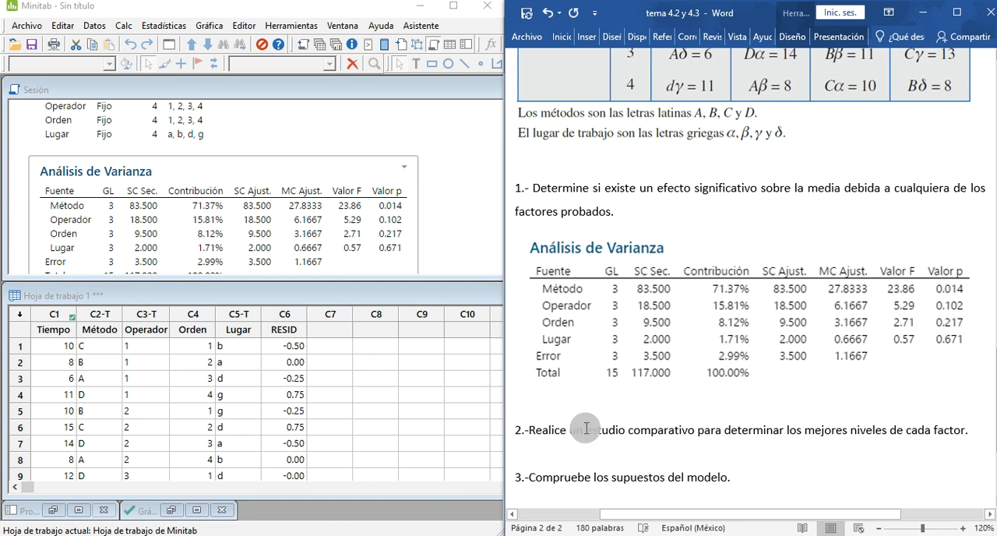
text(M)
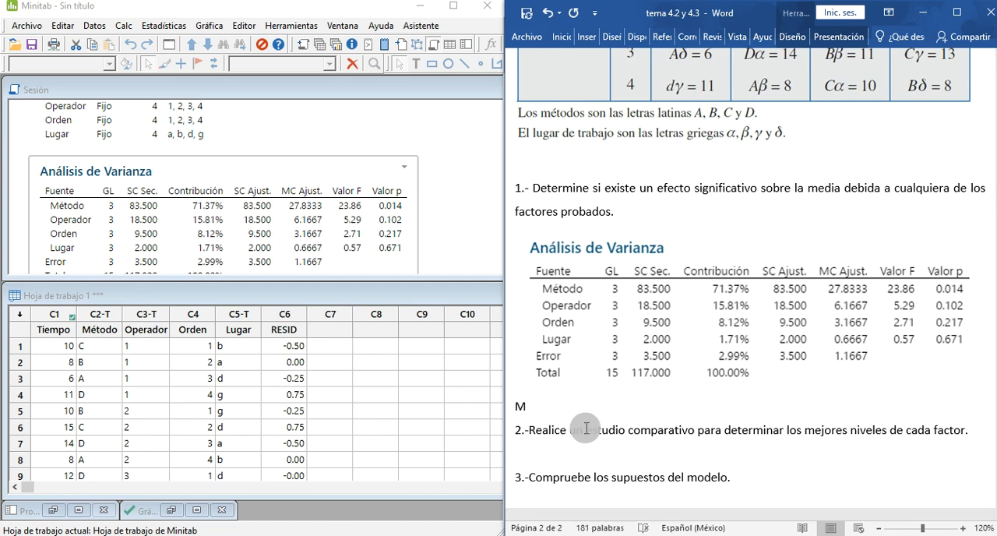
text(étodo:  )
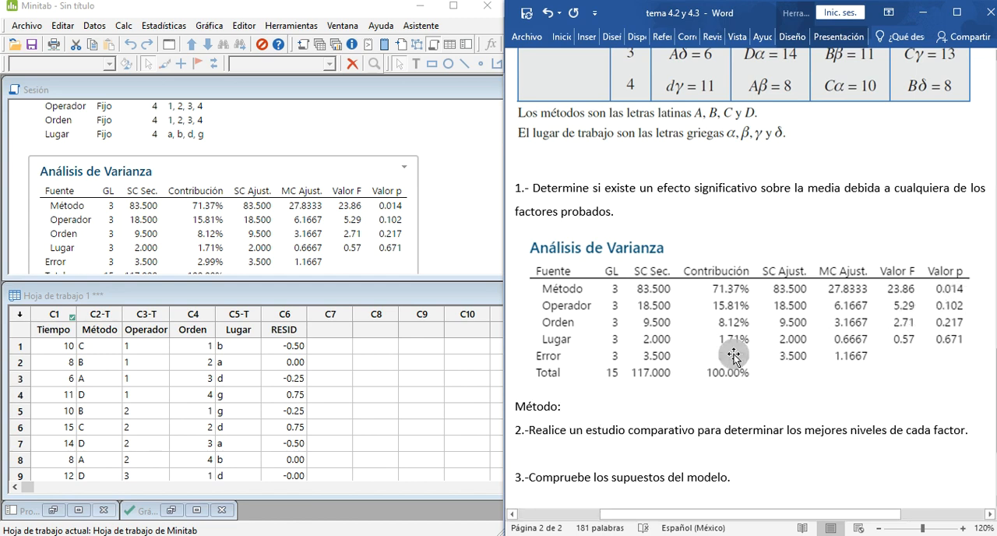
text(p<0)
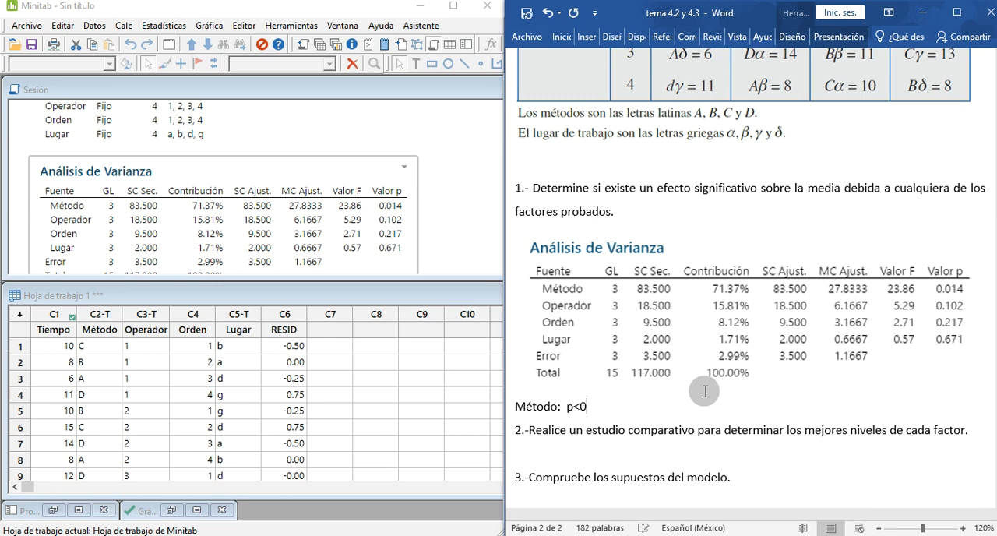
text(.05;)
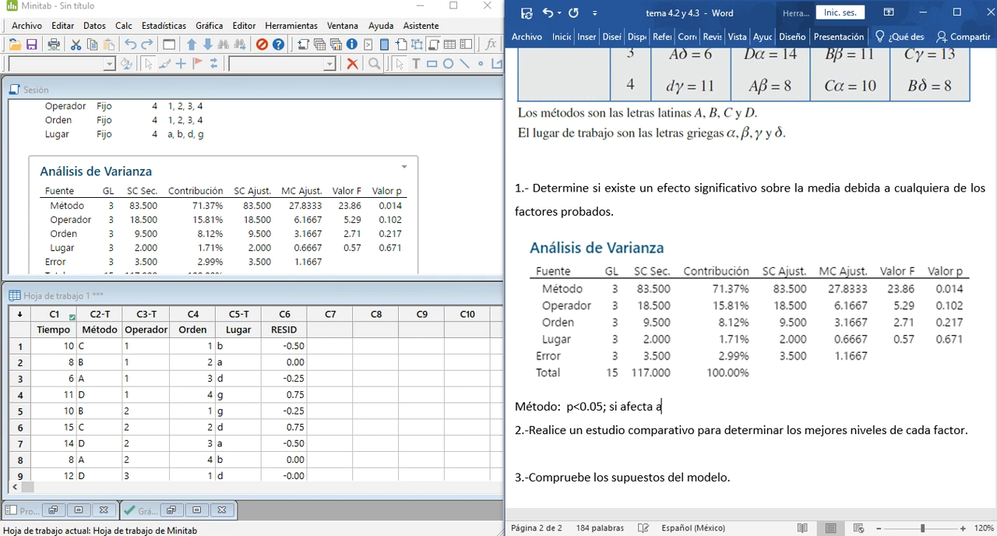
text(si afecta al tiempo d)
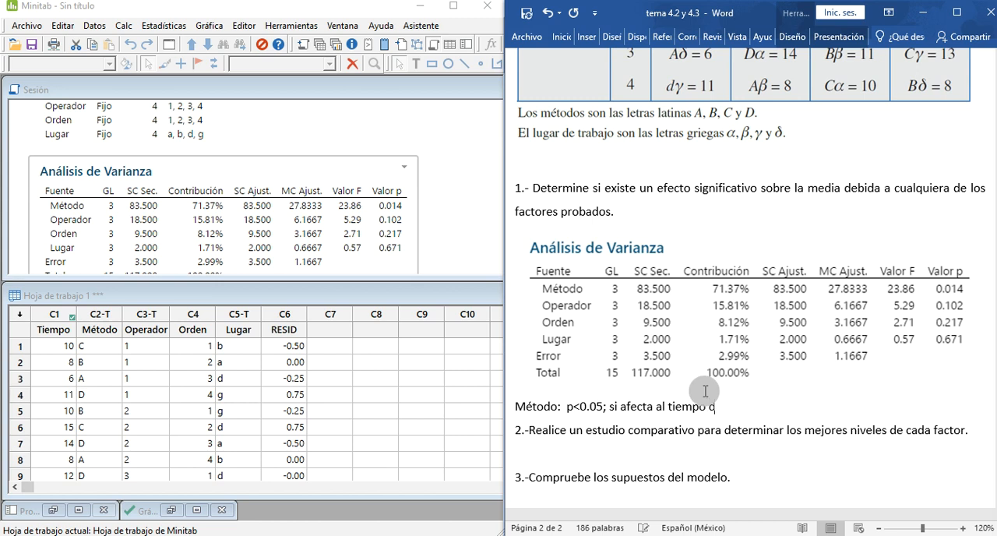
text(e ....)
key(Return)
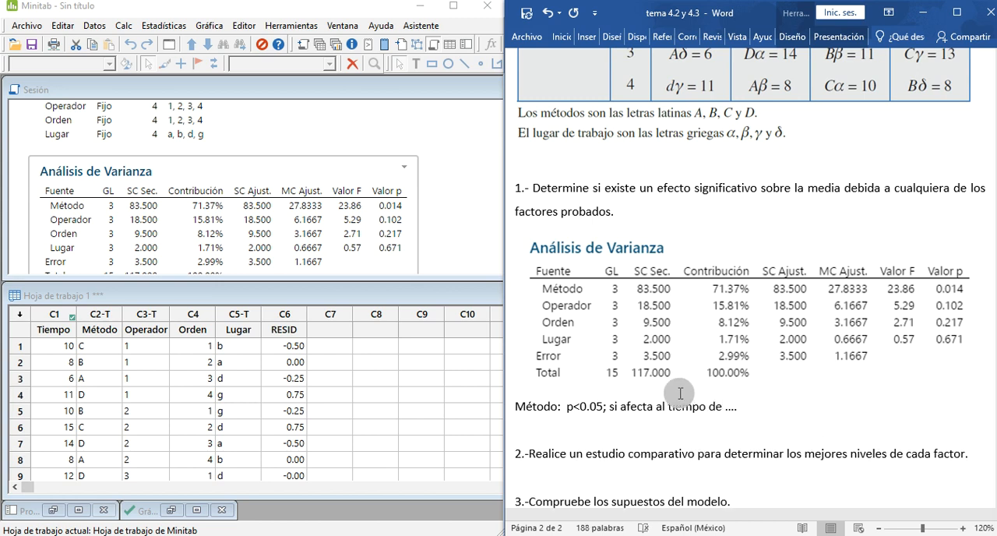
Step: Add the conclusion "Operador: p>0.05; No afecta al ....." on the line below the Método conclusion
text(Operador: p>0.05)
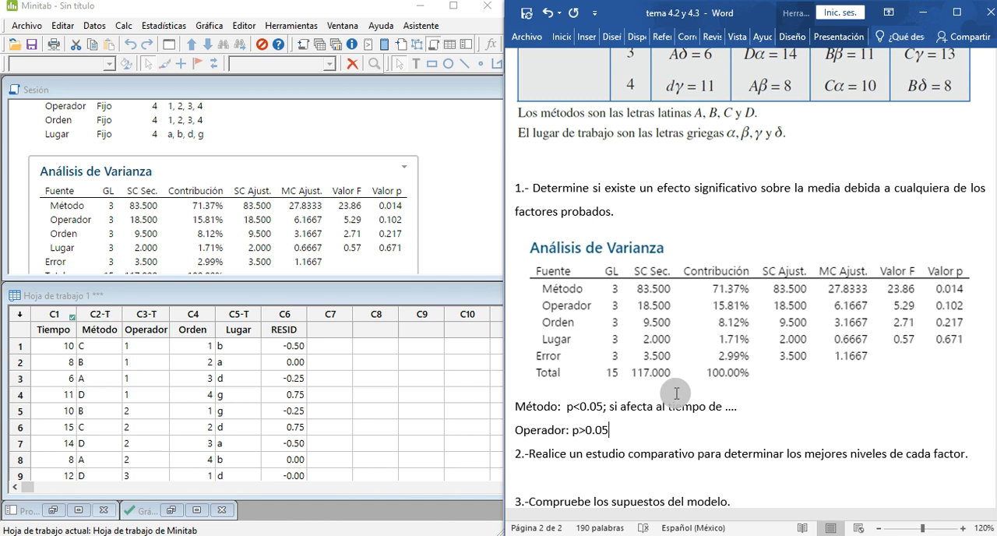
text(o afecta al .....)
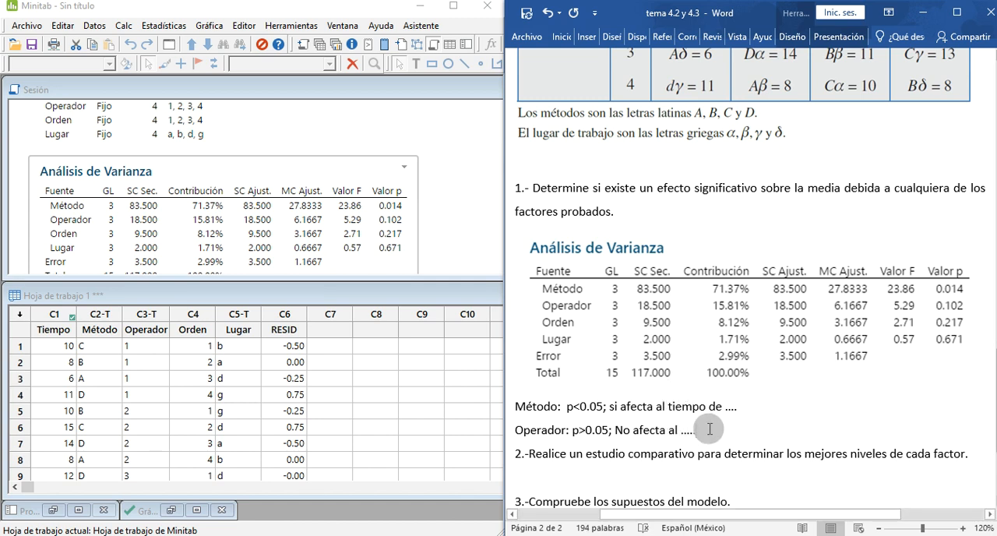
key(Return)
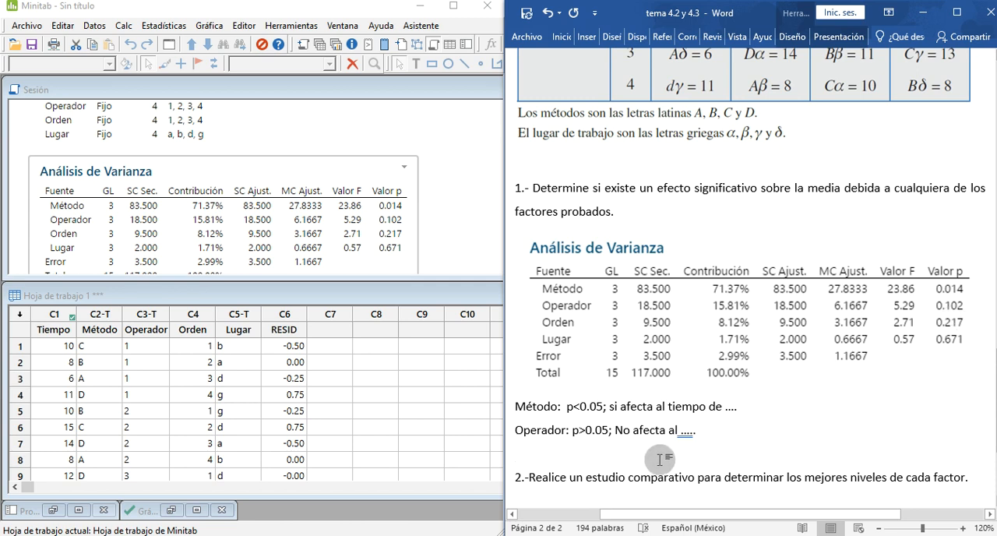
Step: Add an "Orden:" line and copy the Operador conclusion "p>0.05; No afecta al ....." into it
text(Orden)
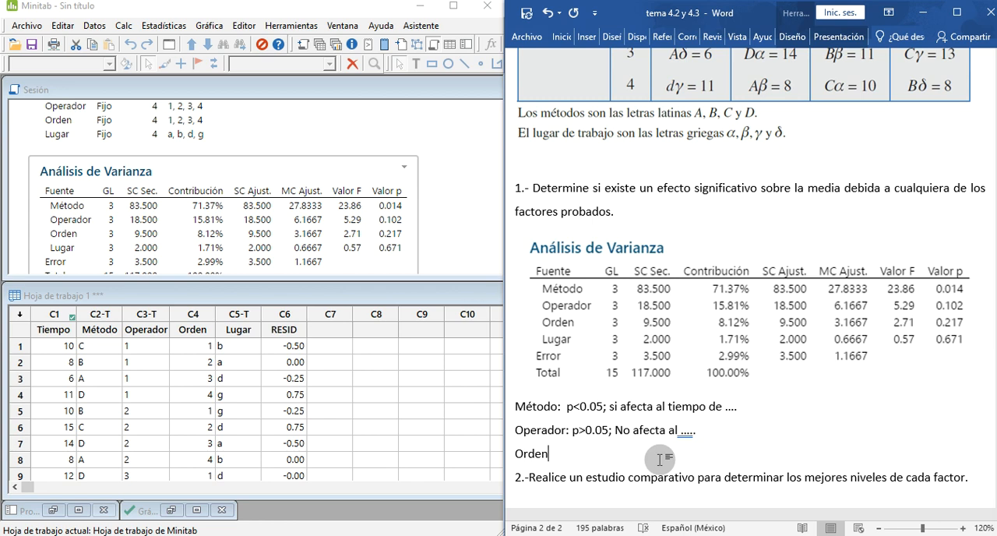
text(:)
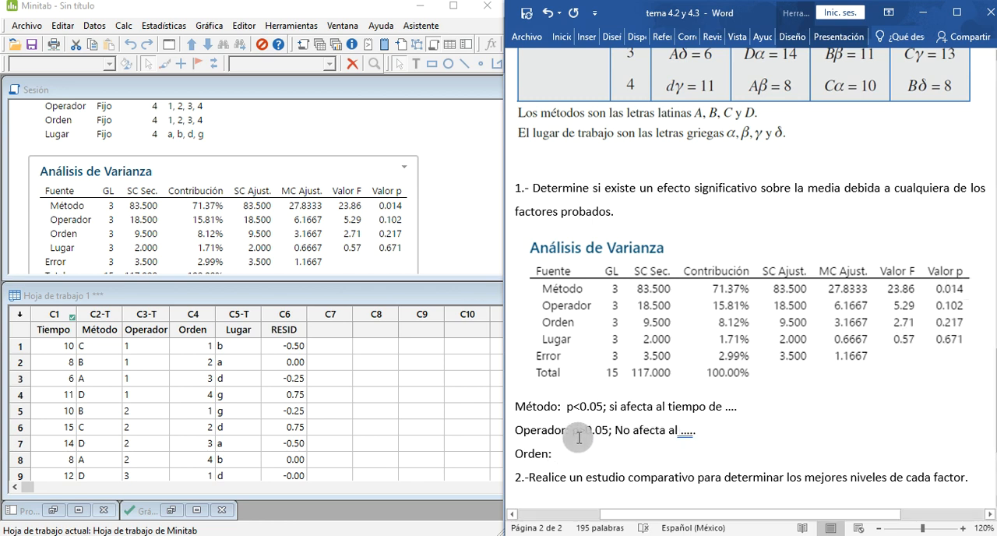
drag(572, 430, 712, 428)
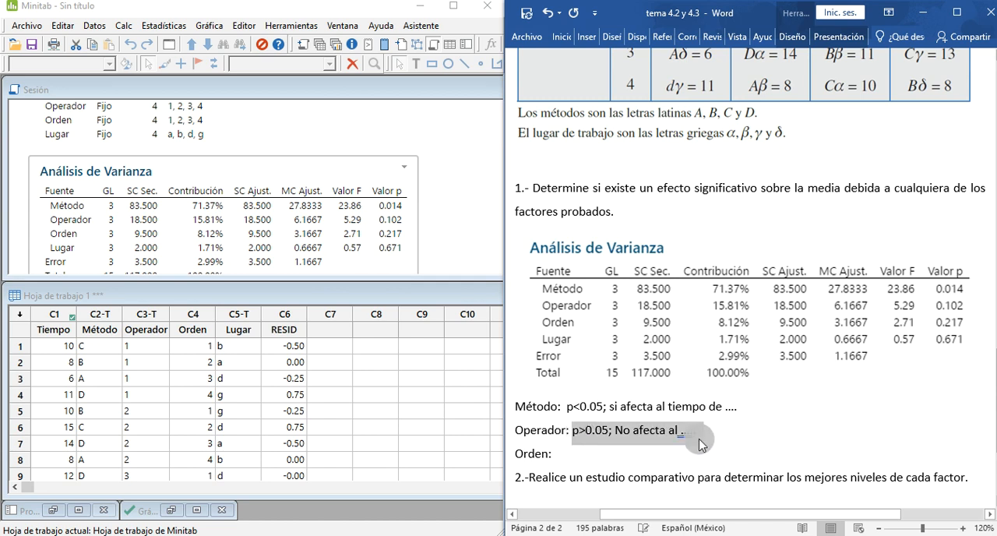
click(608, 458)
text(p>0.05; No afecta al .....)
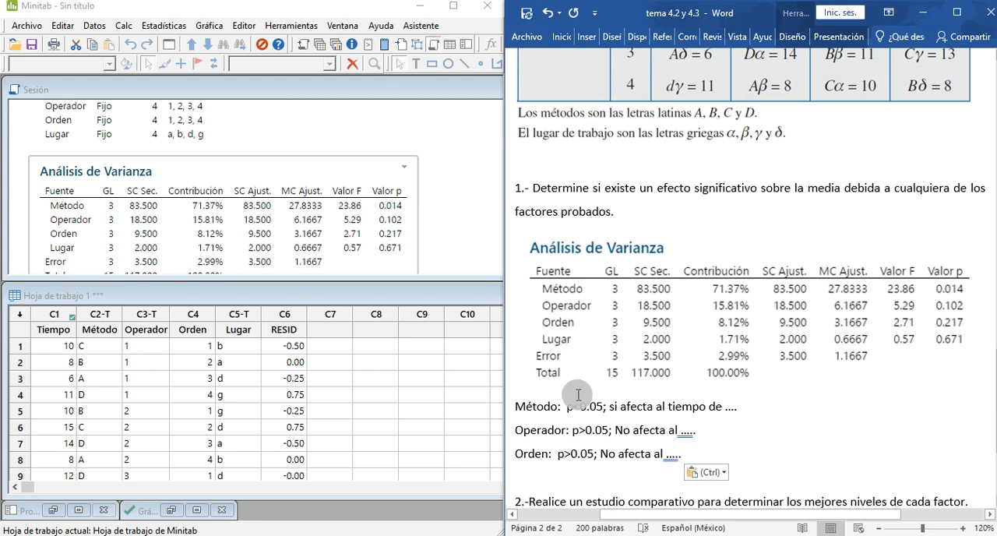
Step: Add a "Lugar:" line with the copied conclusion "p>0.05; No afecta al ....." and remove the empty line before question 2
text(-lug)
text(ar)
key(BackSpace)
key(BackSpace)
key(BackSpace)
key(BackSpace)
key(BackSpace)
key(BackSpace)
text(Lugar:)
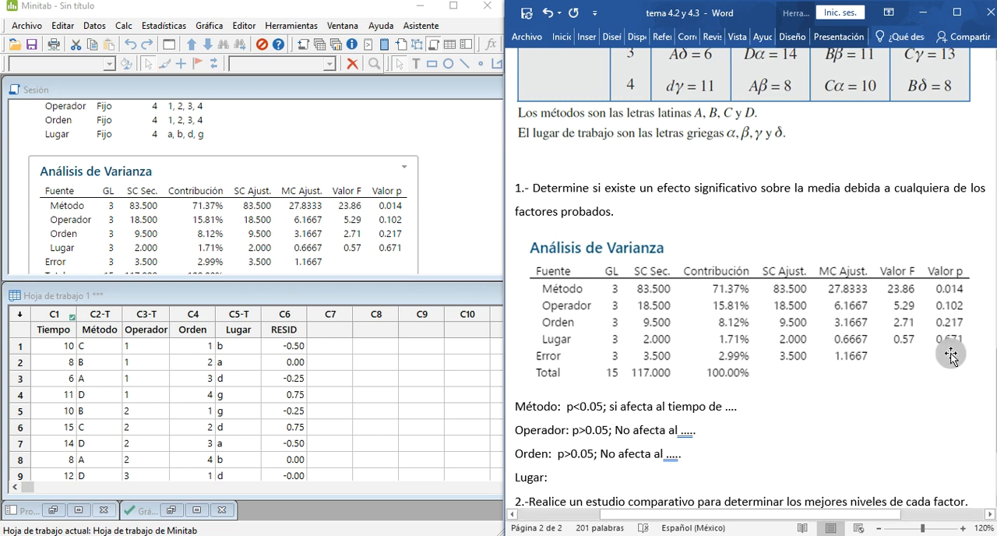
drag(559, 453, 683, 457)
key(ctrl+c)
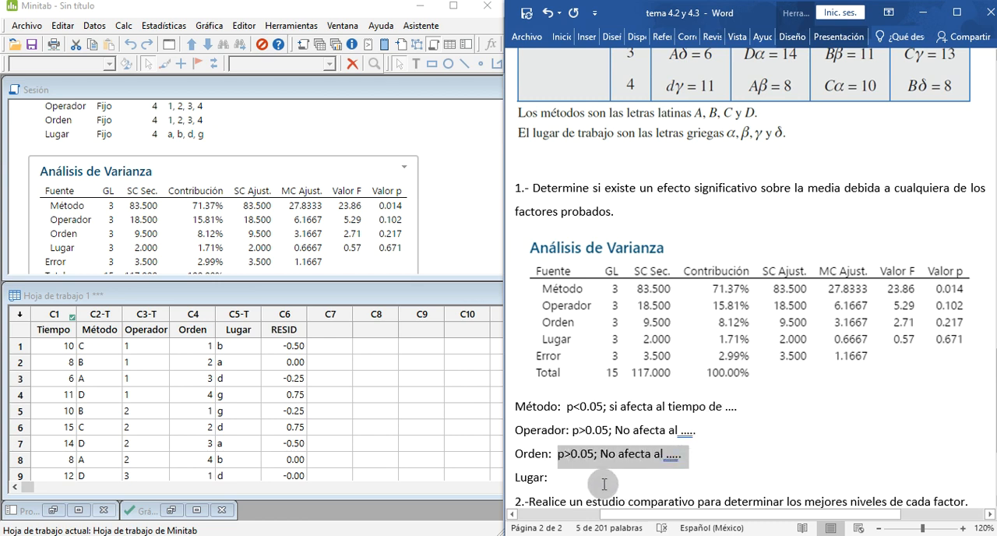
click(604, 478)
key(ctrl+v)
click(643, 505)
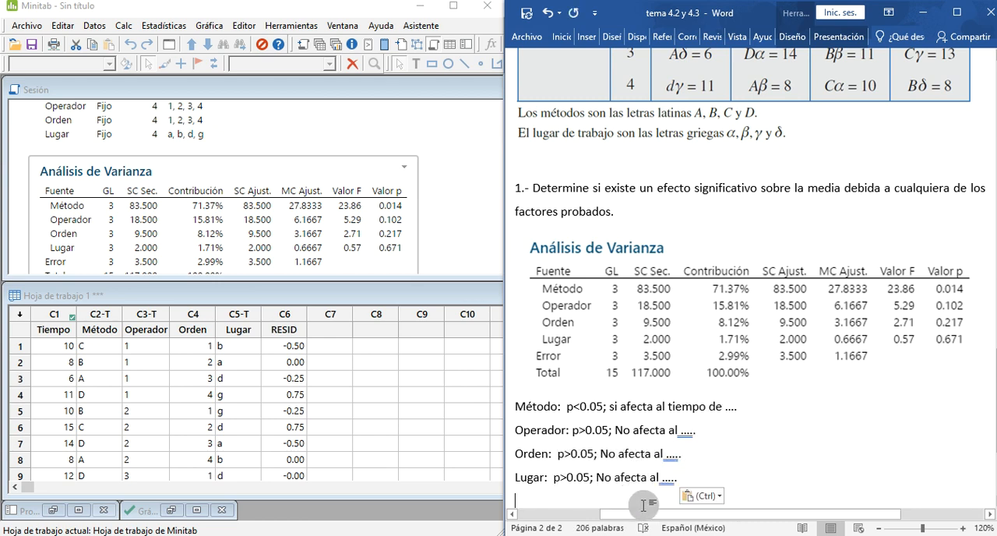
key(Delete)
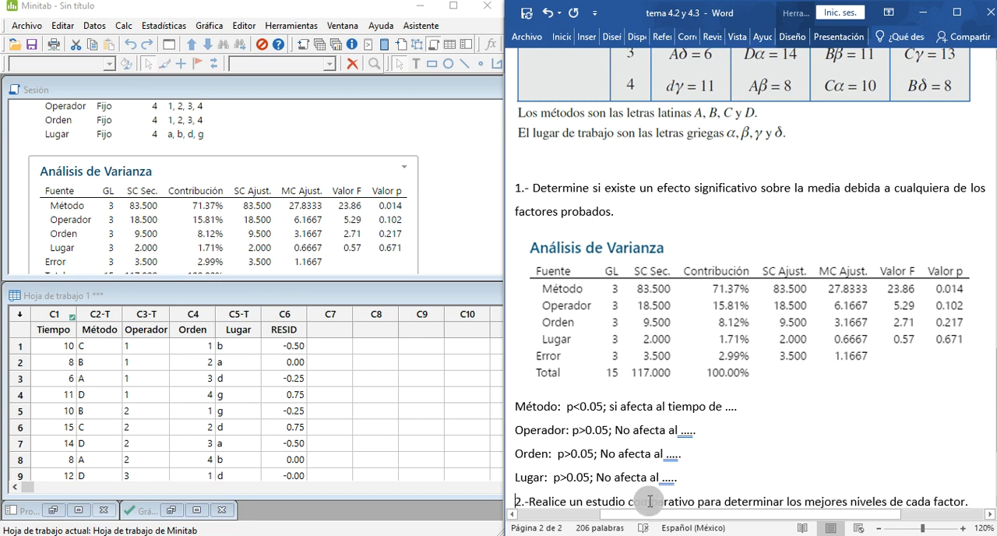
Step: Review the Método conclusion against the ANOVA table and the exercise's data table, then go to question 2
scroll(738, 343, down, 2)
scroll(733, 341, down, 1)
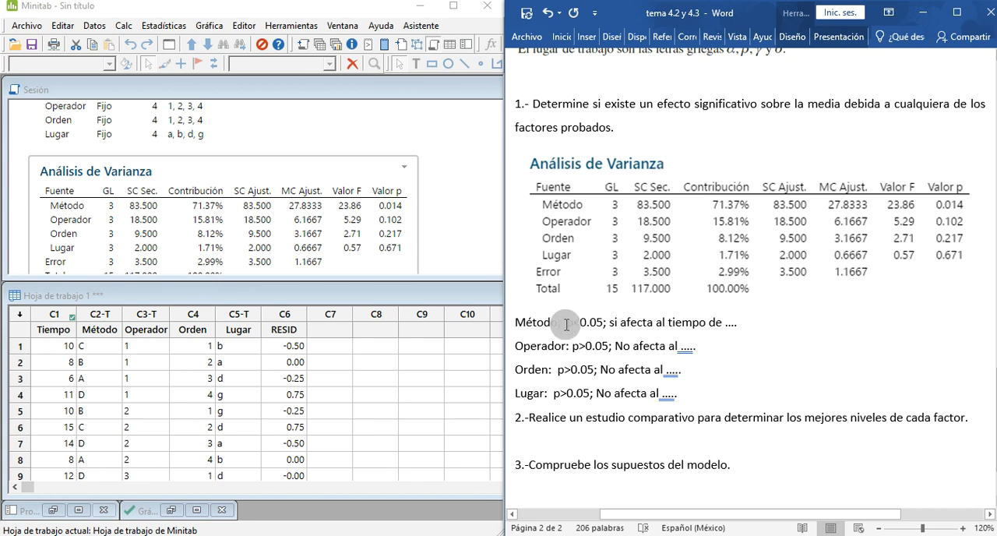
triple_click(516, 324)
click(520, 324)
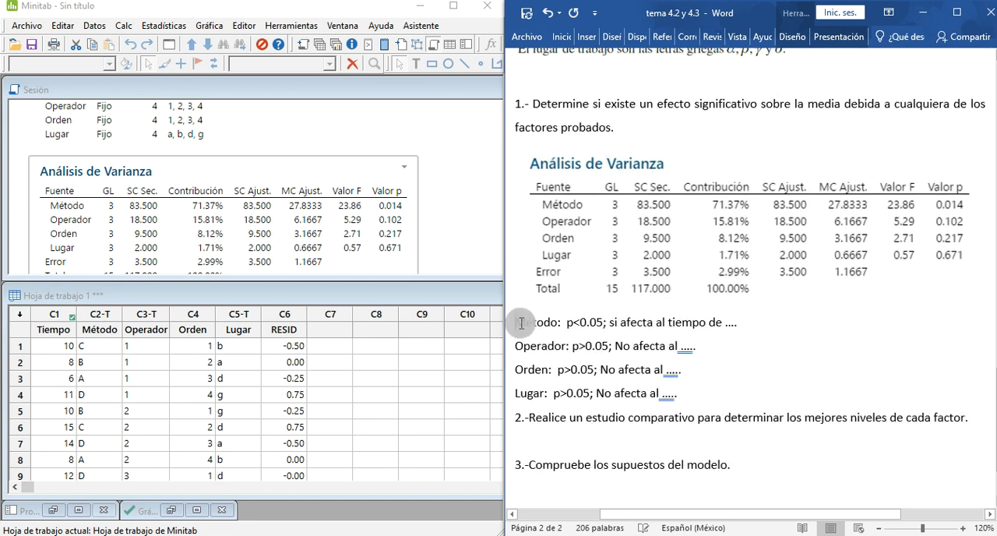
drag(538, 323, 737, 325)
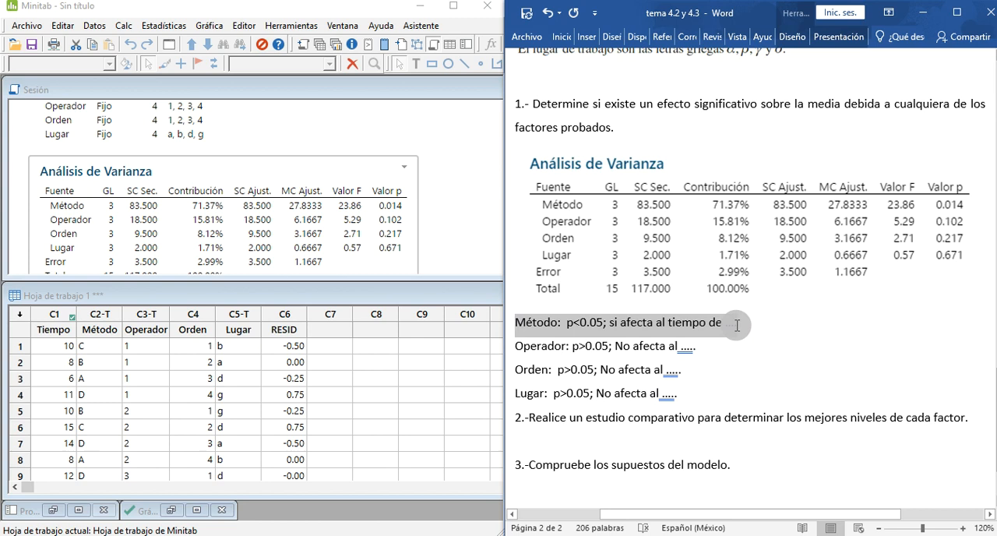
scroll(692, 231, up, 4)
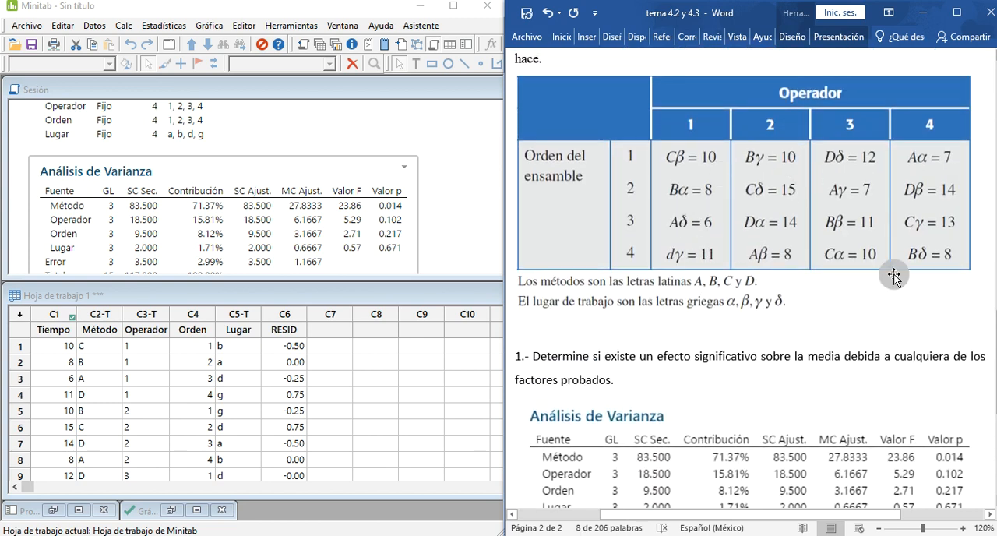
scroll(873, 284, down, 1)
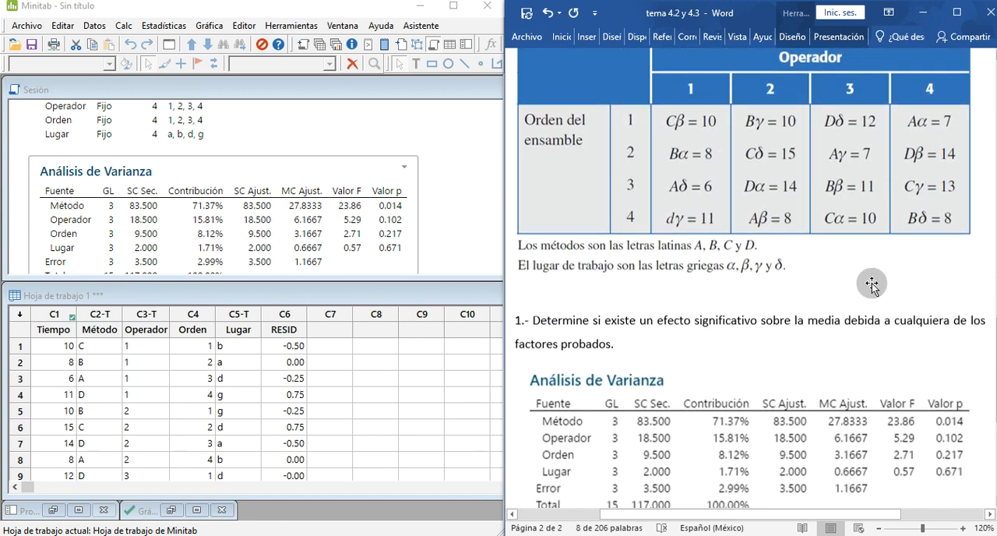
scroll(872, 284, down, 2)
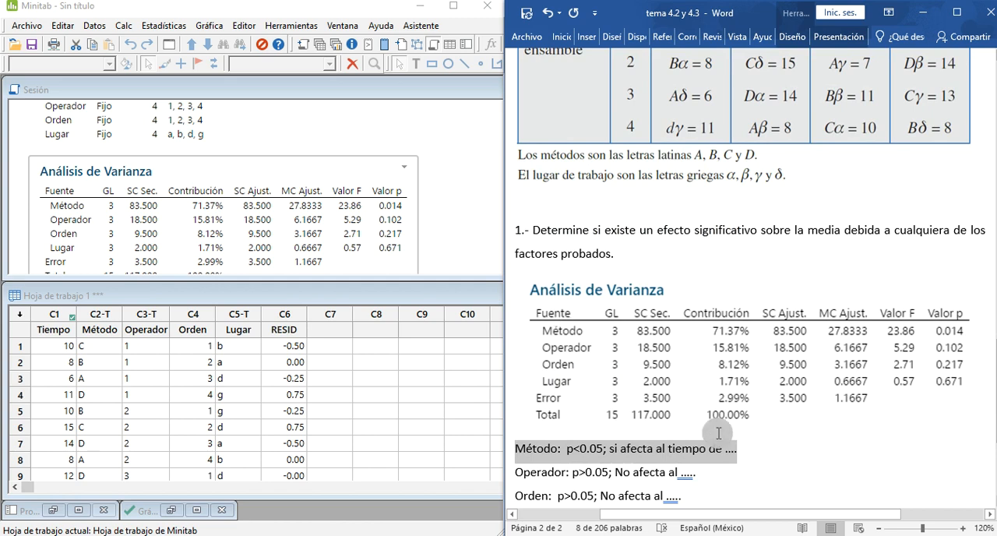
scroll(748, 413, down, 3)
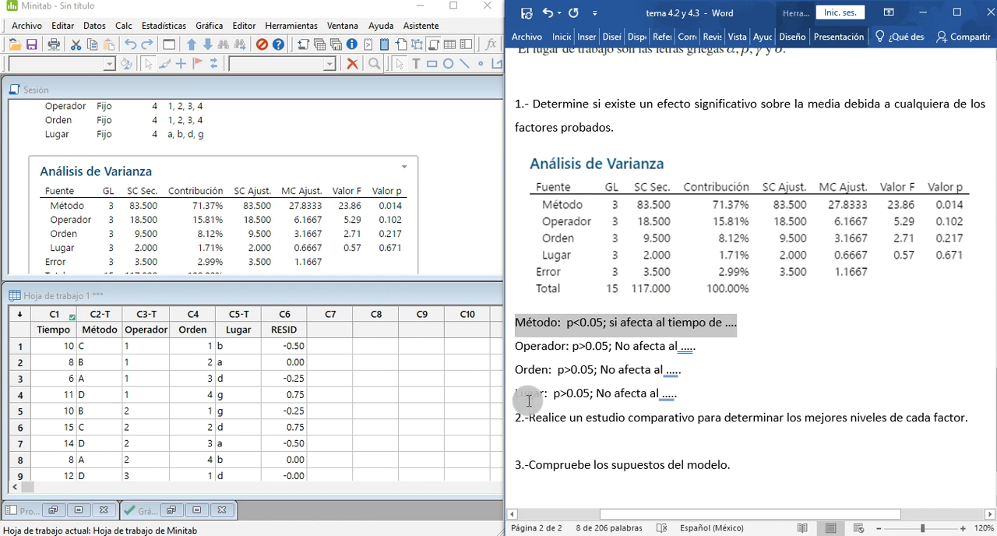
scroll(527, 398, down, 2)
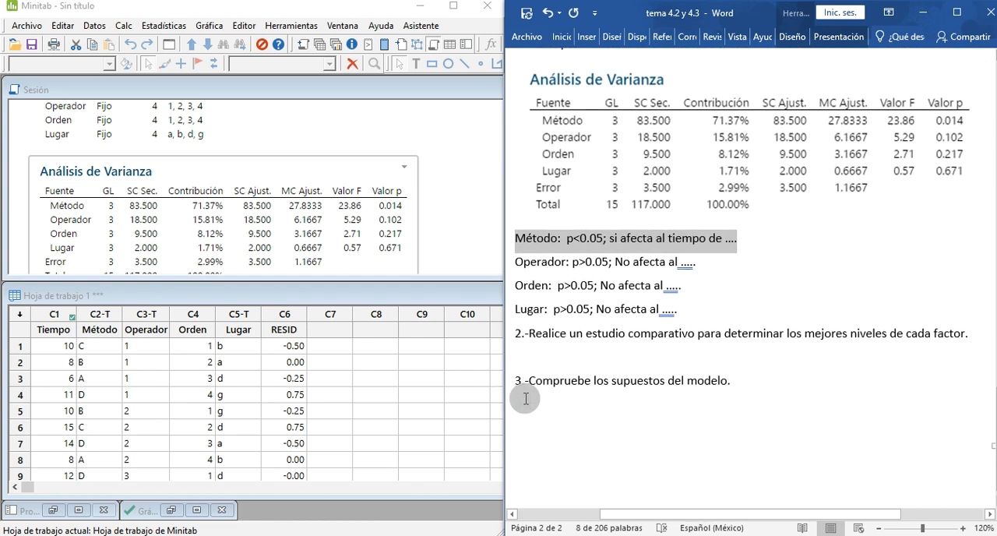
Step: In Minitab, open the general linear model's Comparisons for Tiempo and choose the Fisher method instead of Tukey
click(540, 361)
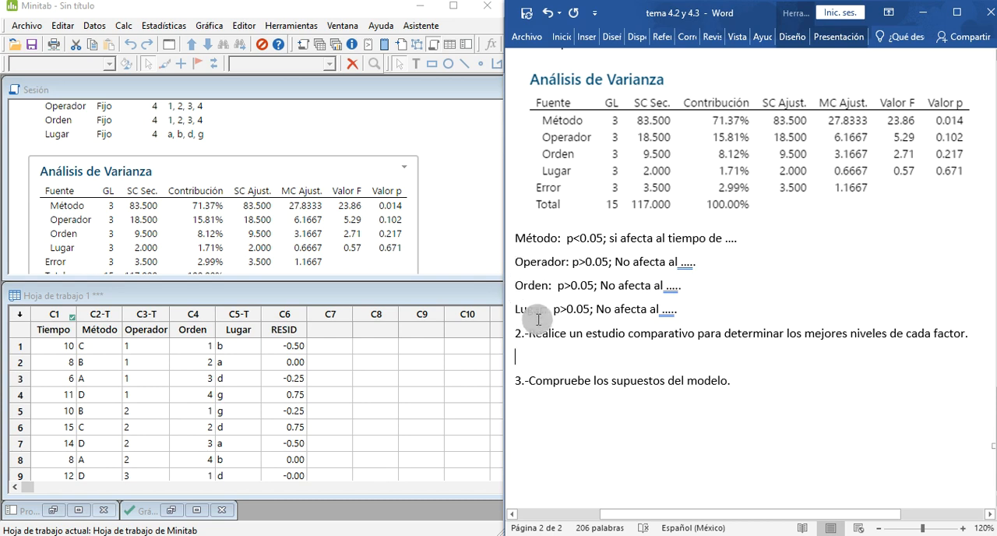
click(463, 222)
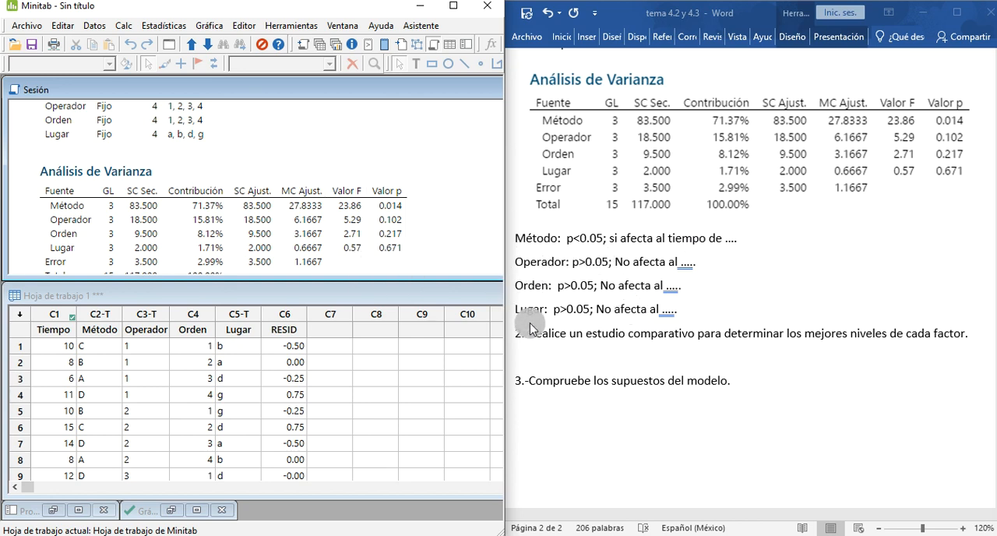
click(210, 28)
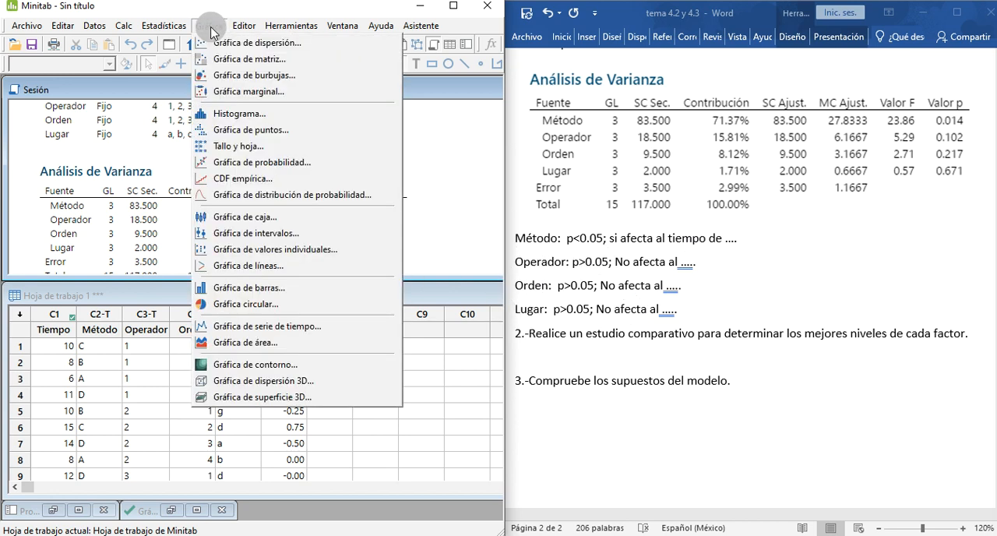
mouse_move(176, 19)
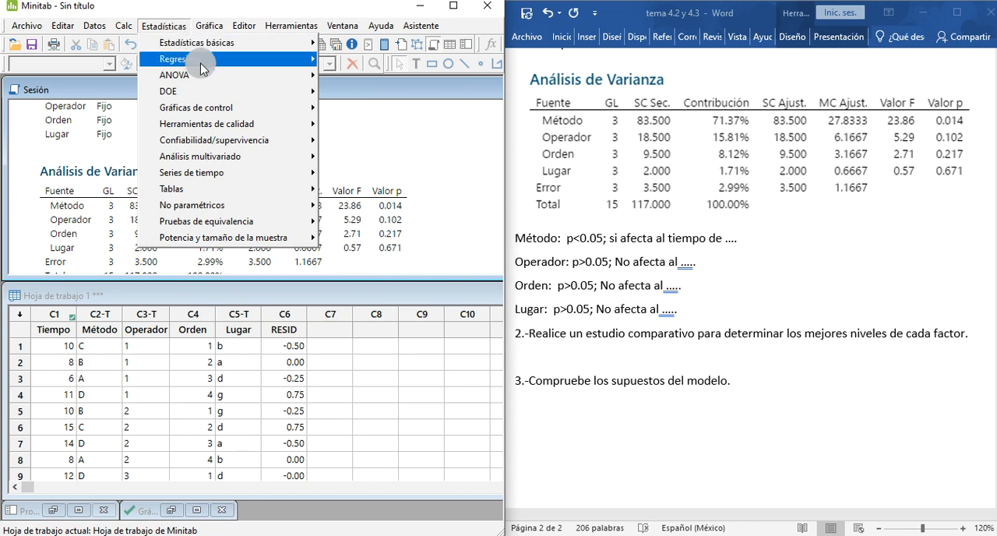
mouse_move(265, 75)
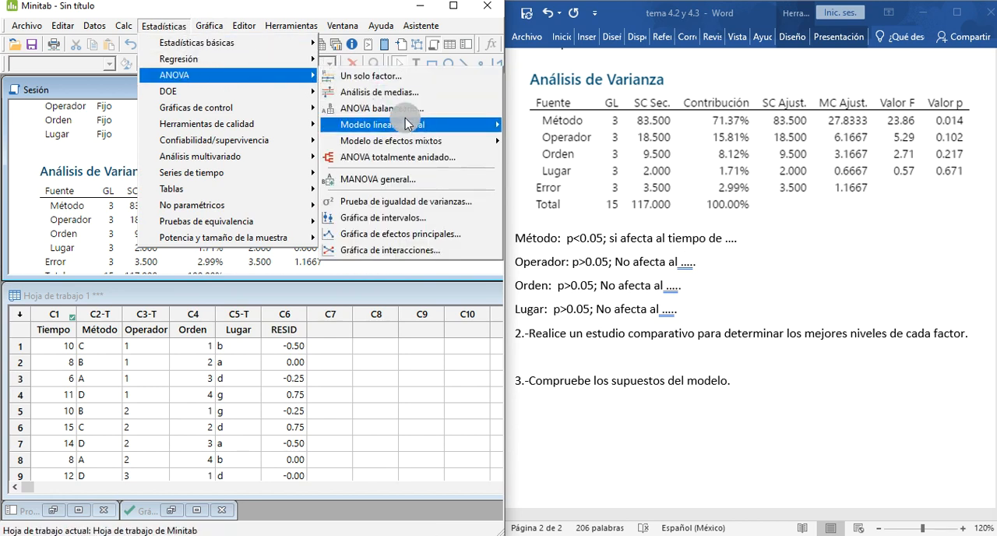
mouse_move(424, 125)
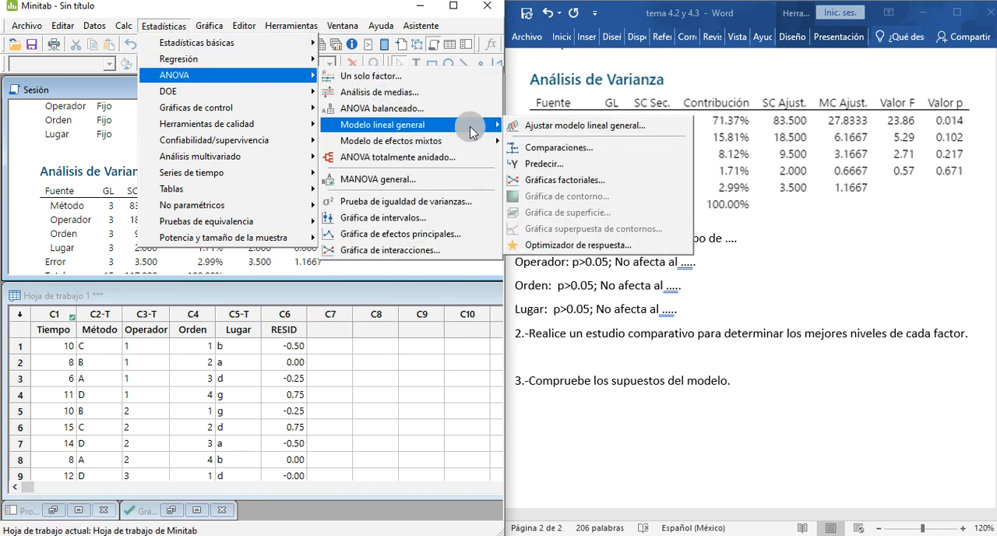
click(530, 148)
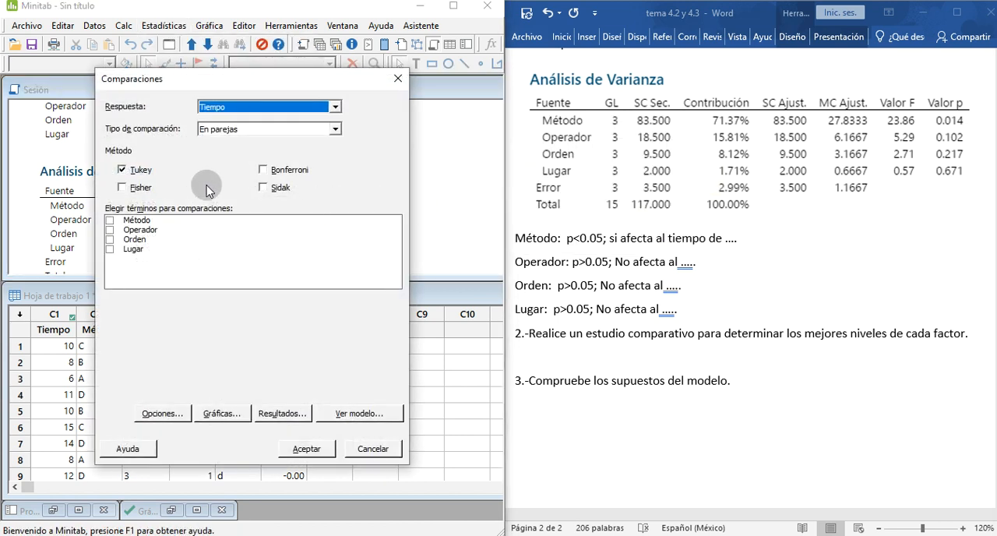
click(122, 170)
click(121, 187)
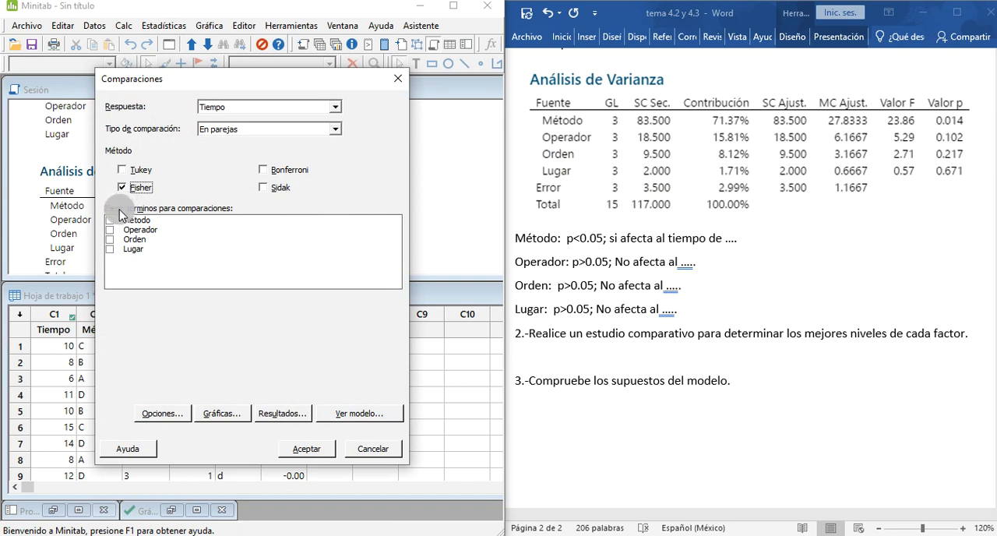
Step: Include the terms Método, Operador, Orden and Lugar, replace the Fisher method with Tukey, and run the comparisons
click(109, 220)
click(110, 230)
click(110, 239)
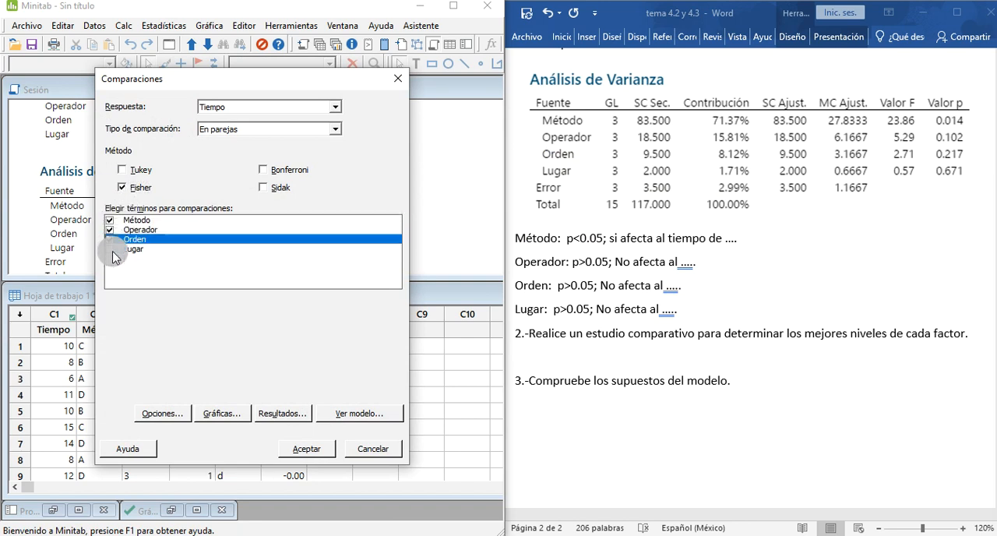
click(109, 249)
click(121, 187)
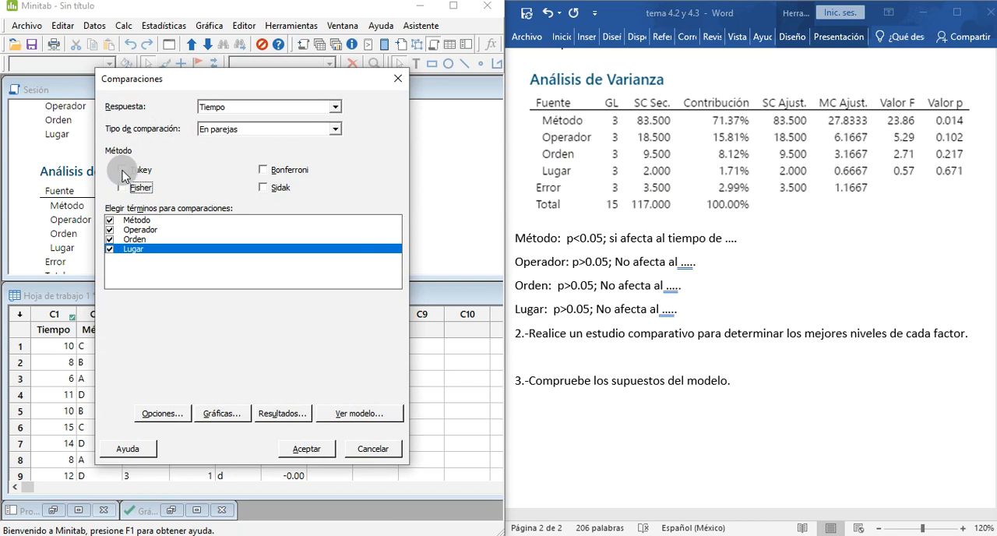
click(122, 169)
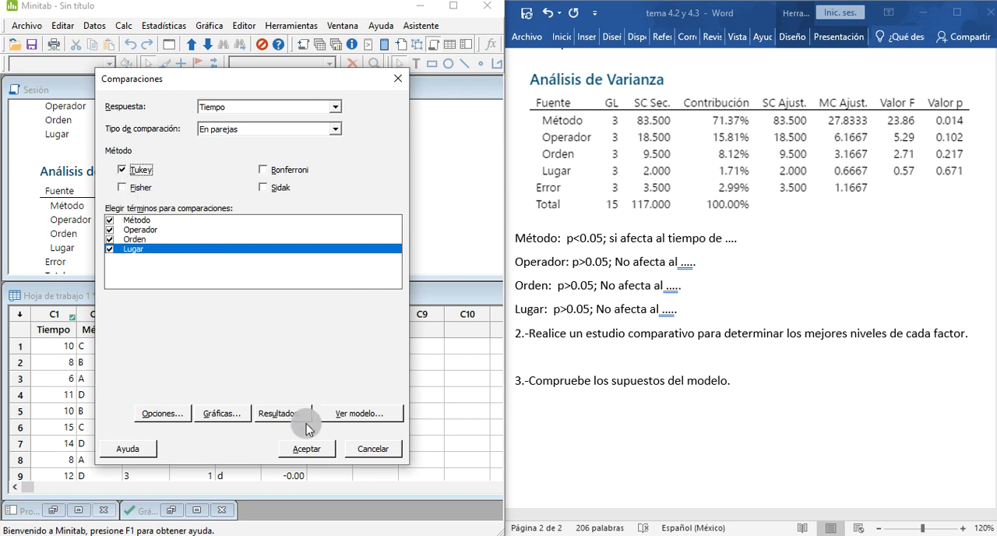
click(307, 449)
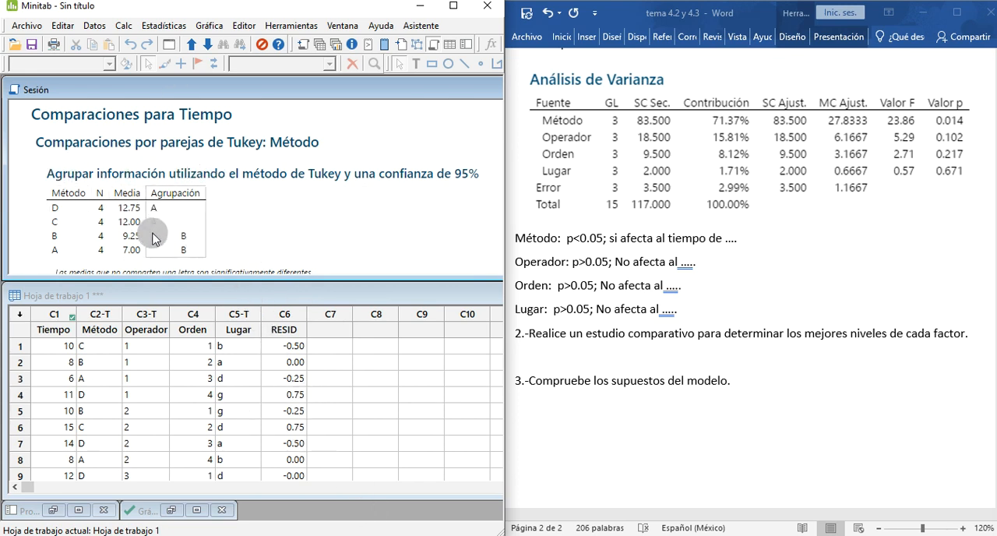
Step: Using the Tukey grouping for Método, answer question 2 in the Word document with "Método A pero no es diferente de B"
scroll(242, 217, down, 3)
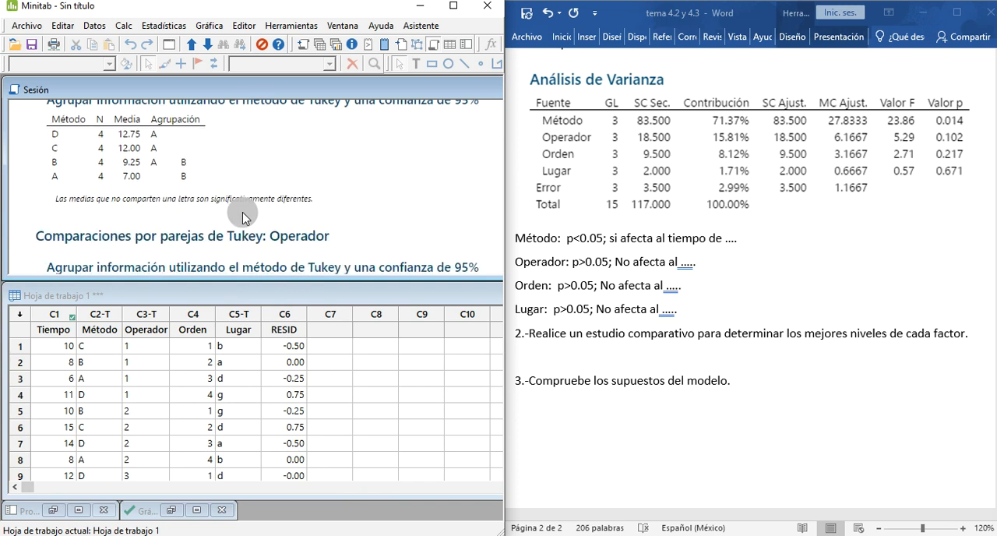
scroll(237, 217, up, 3)
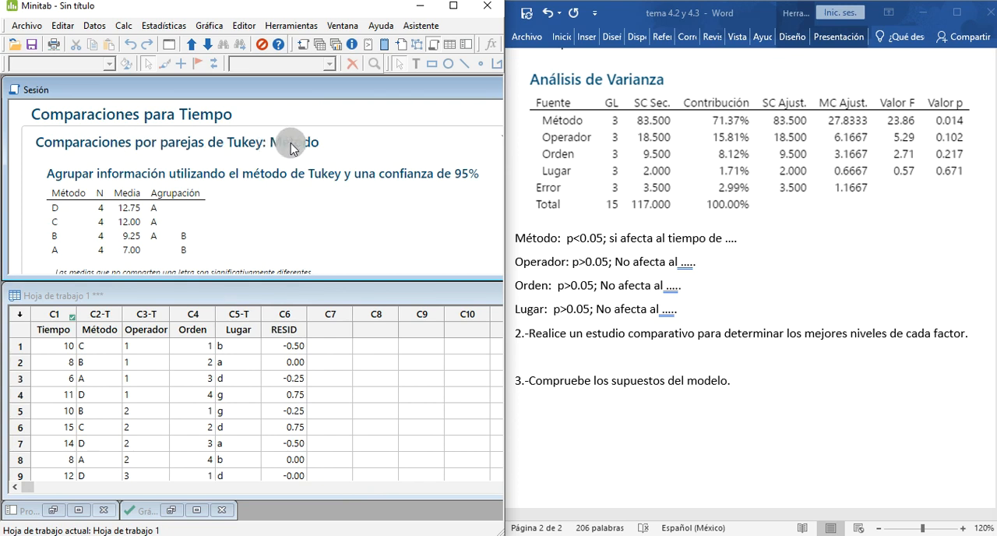
scroll(283, 147, down, 3)
scroll(191, 214, up, 3)
scroll(179, 231, down, 3)
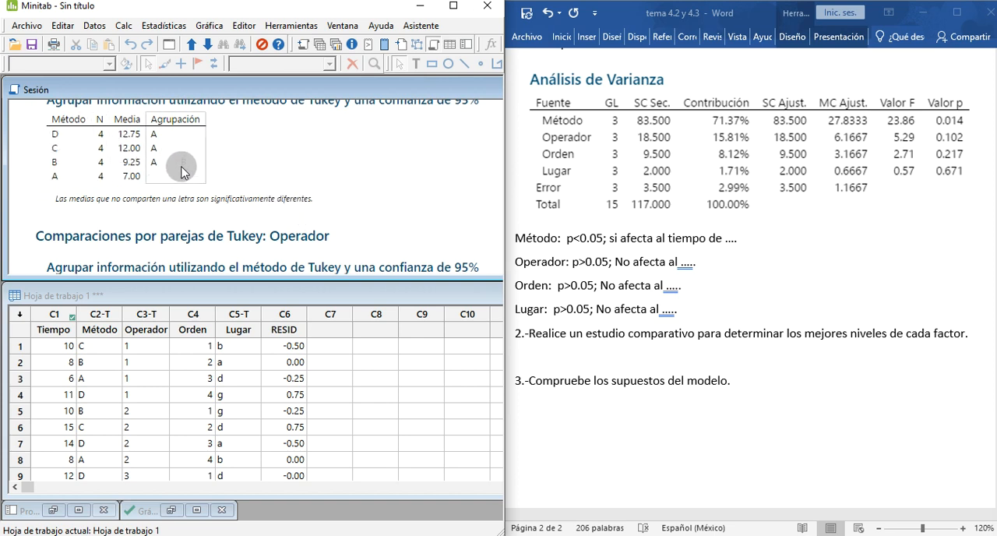
scroll(185, 175, up, 2)
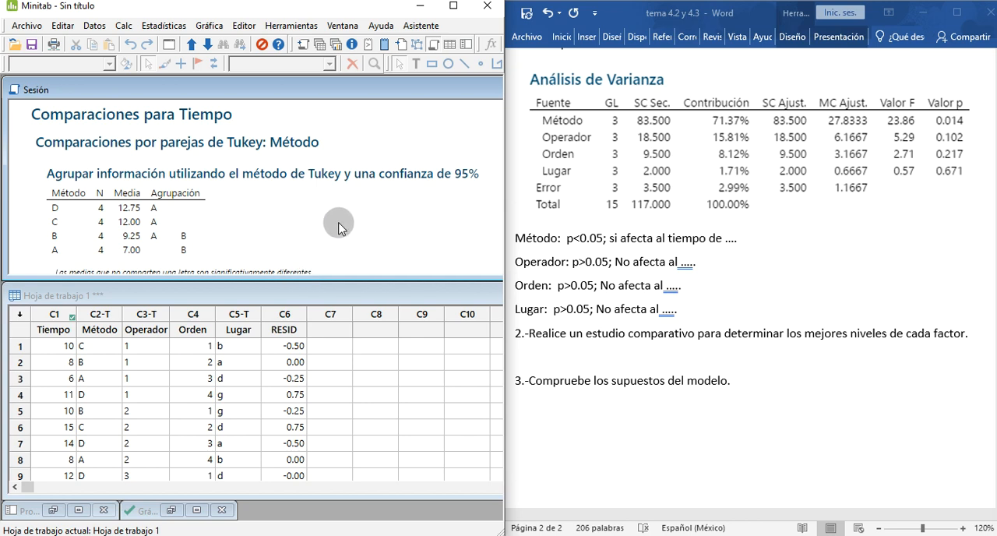
click(554, 356)
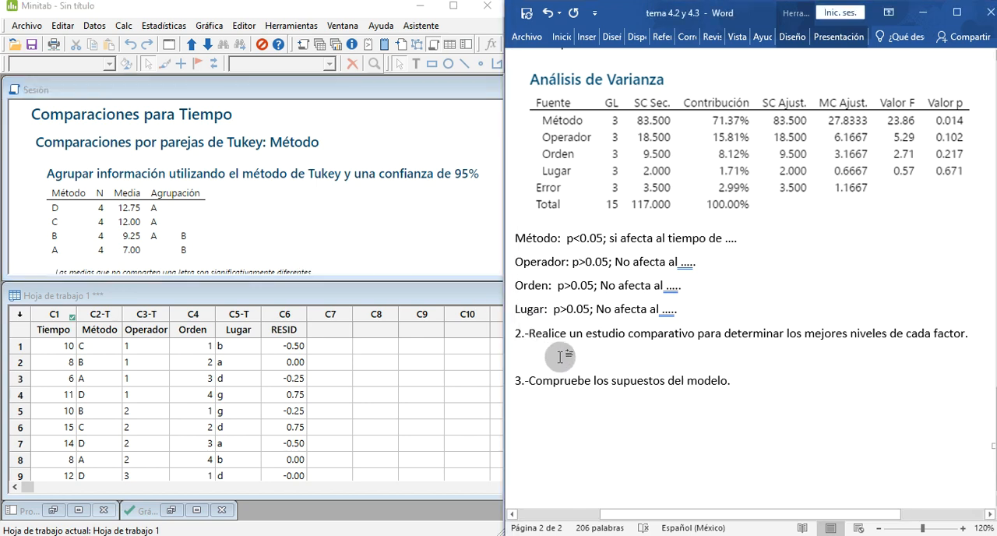
text(Met)
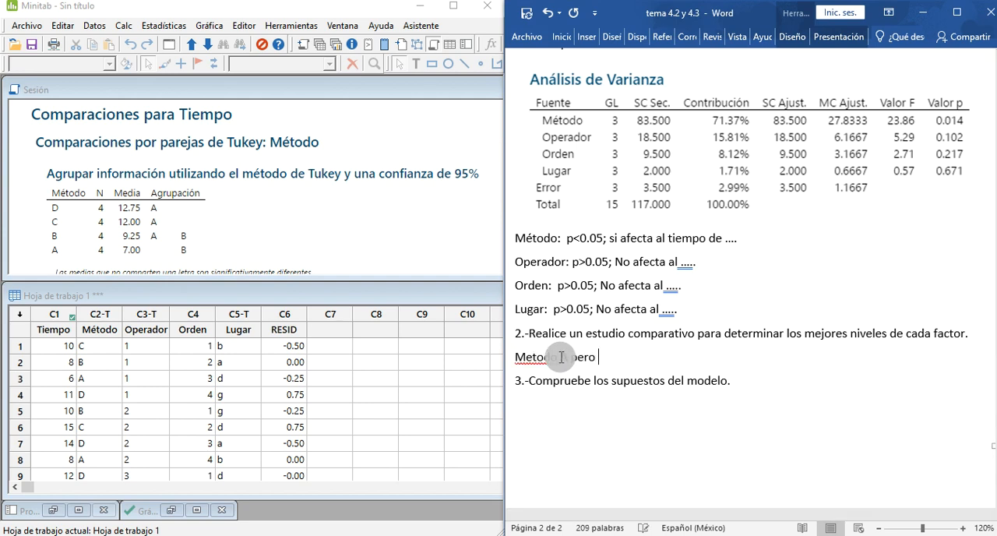
text(odo, pero no es diferente de B)
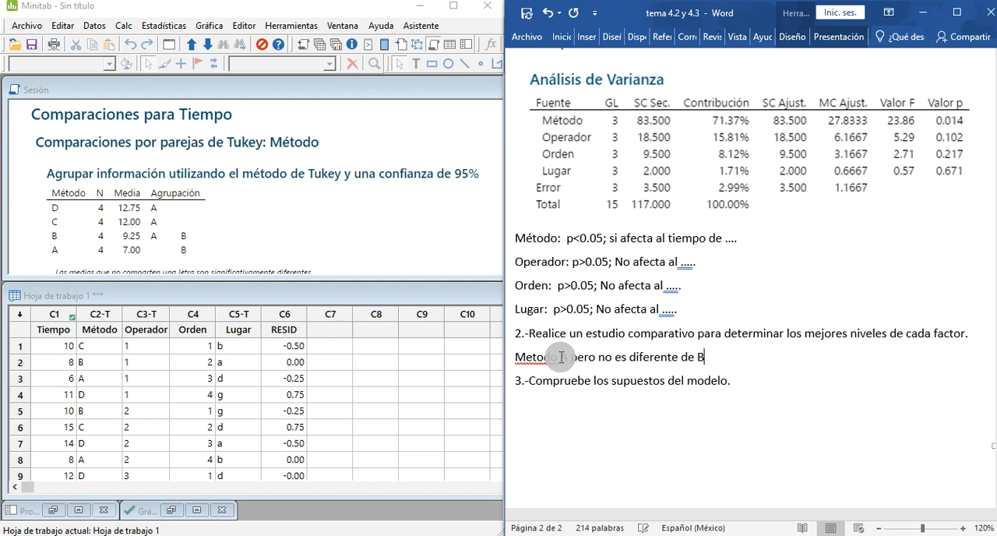
right_click(537, 357)
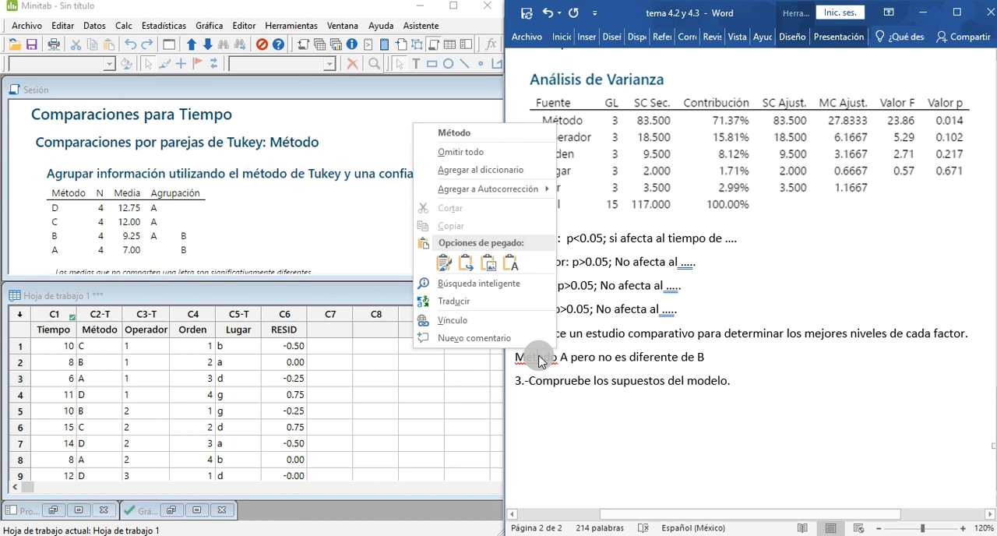
click(450, 132)
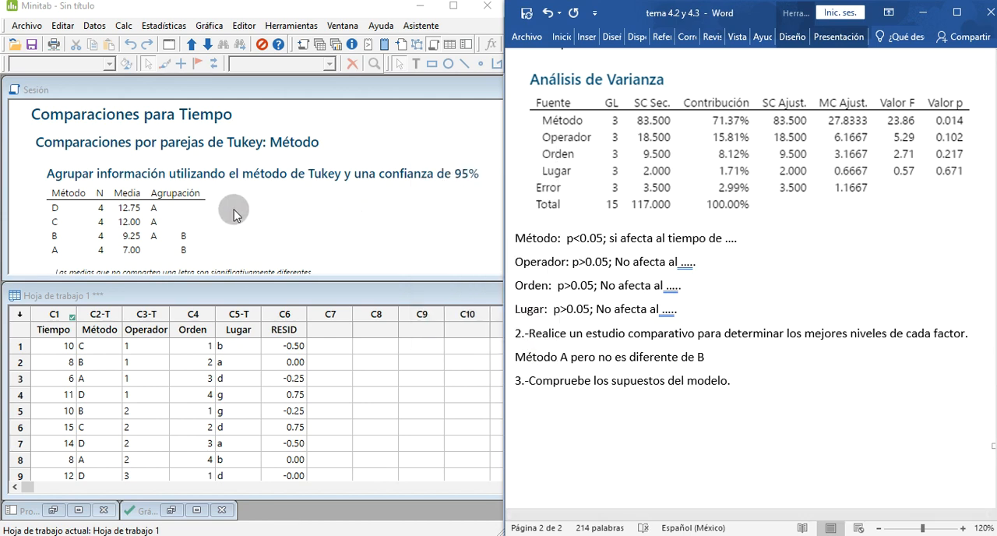
Step: Examine the Tukey groupings for Operador, Orden and Lugar in the Minitab session output
scroll(218, 207, down, 5)
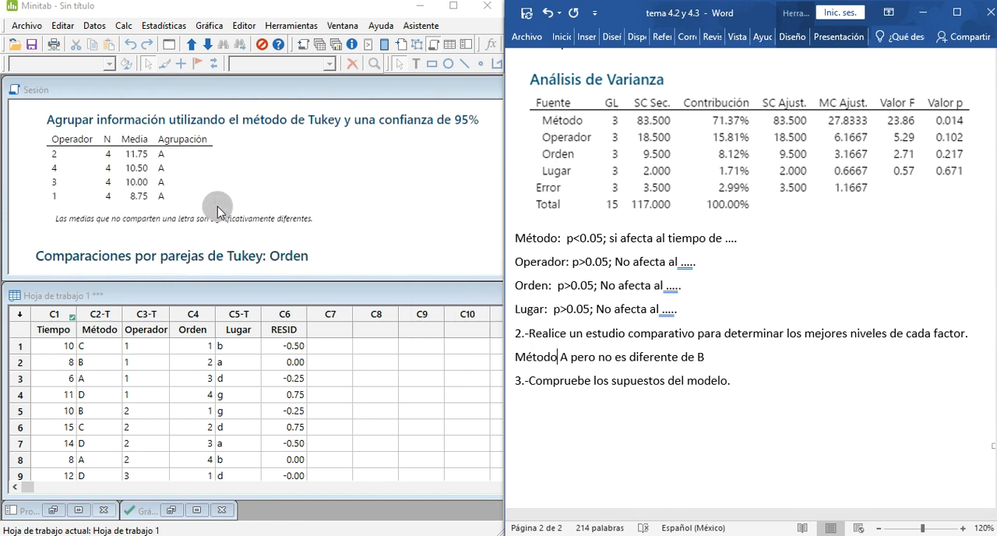
scroll(180, 195, up, 3)
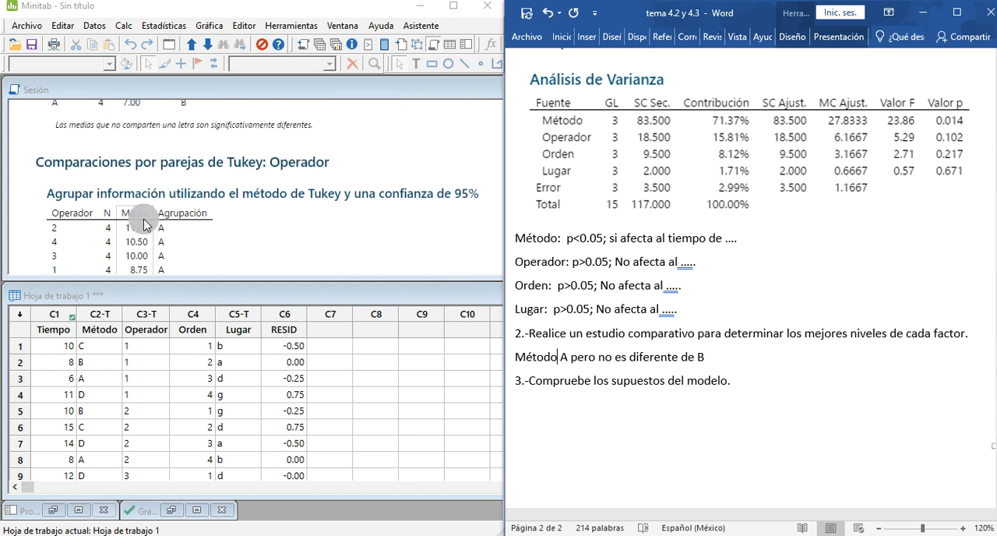
scroll(147, 253, down, 2)
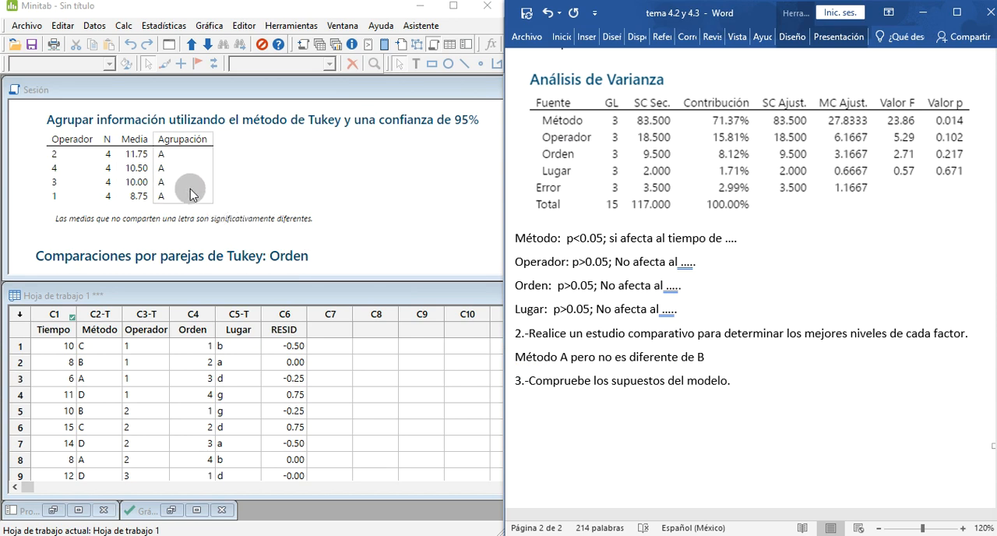
scroll(187, 199, down, 2)
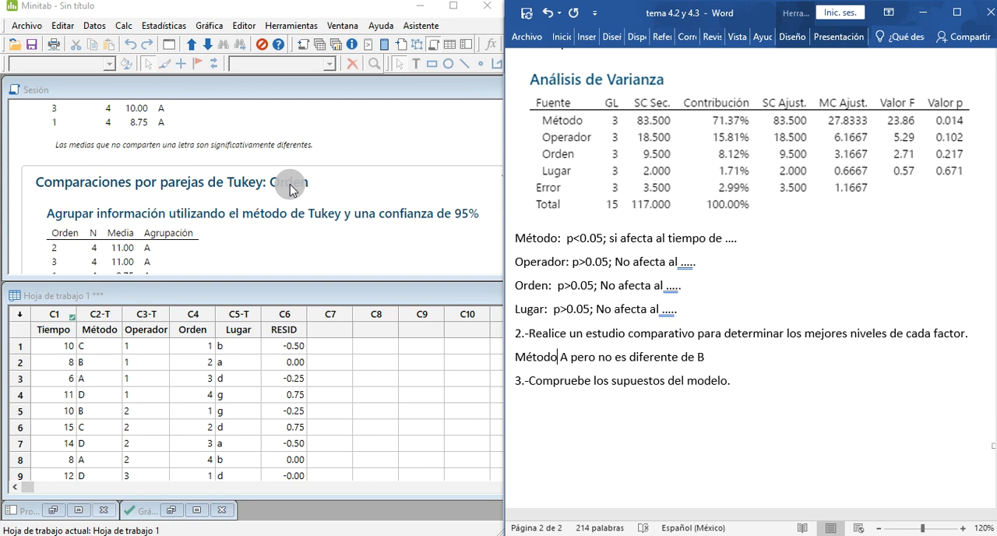
scroll(288, 191, down, 2)
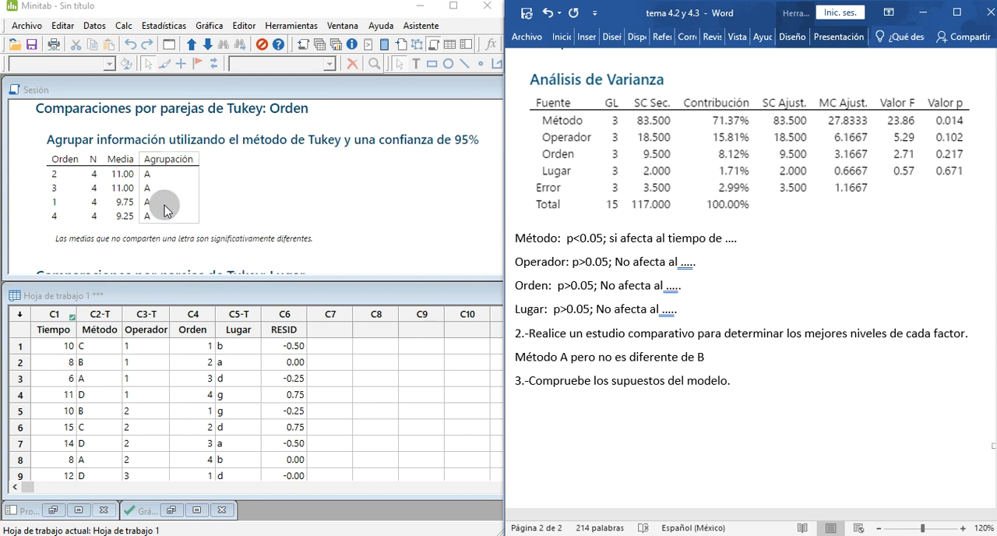
scroll(166, 212, down, 3)
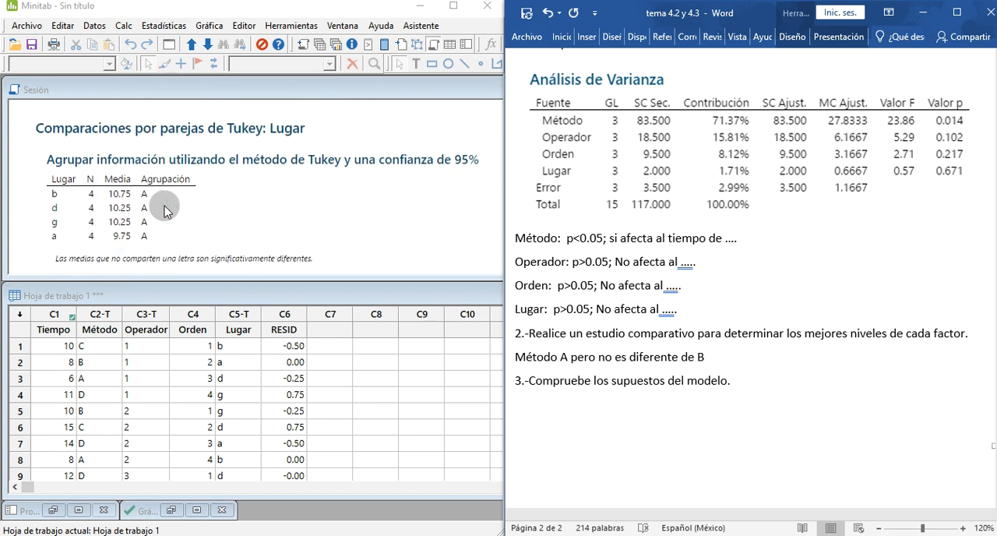
click(160, 204)
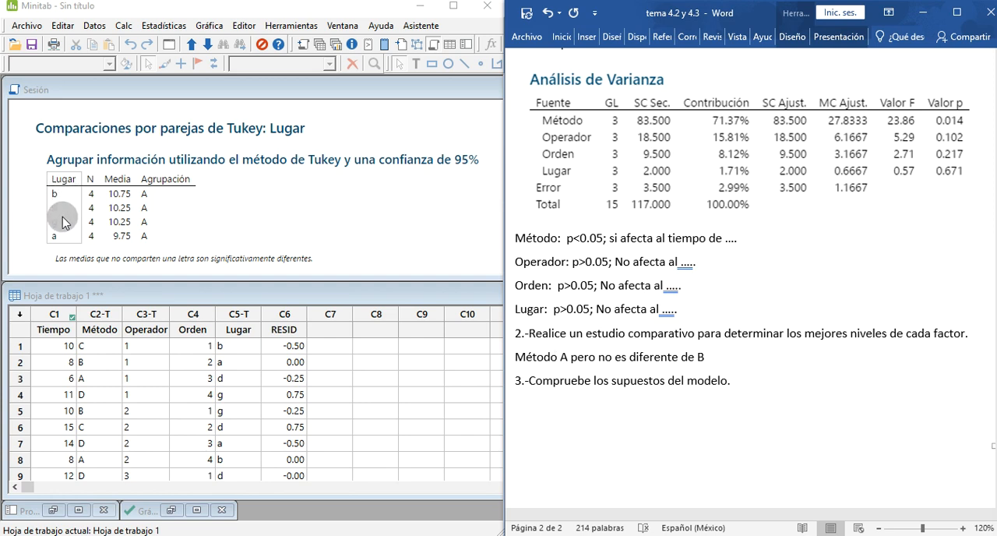
Step: Insert an empty line below the question 2 answer in the Word document
scroll(603, 364, down, 1)
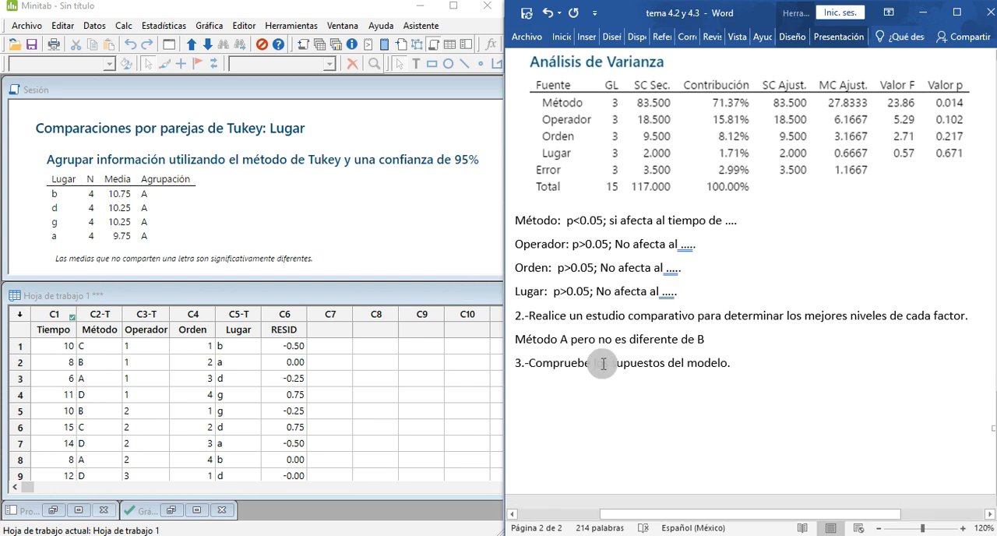
click(752, 367)
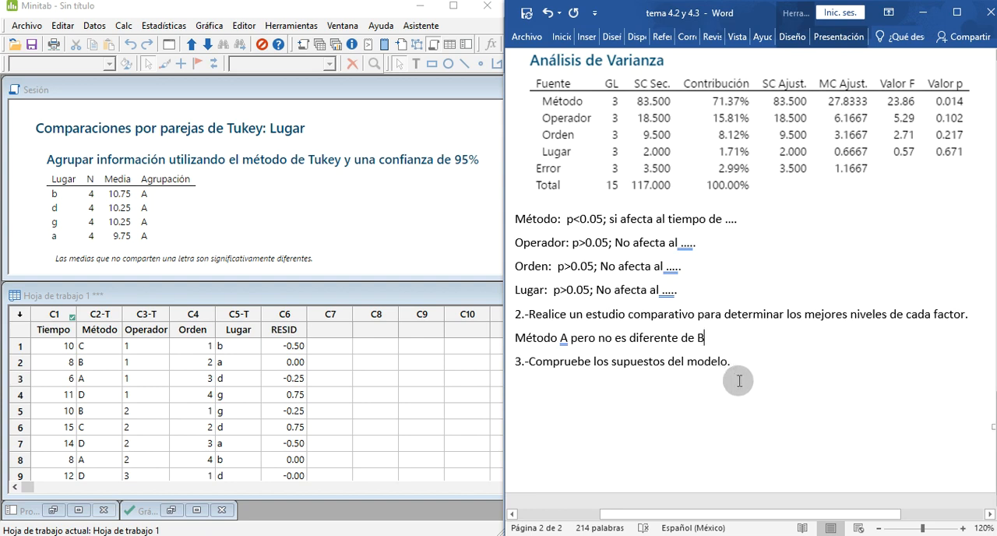
key(Return)
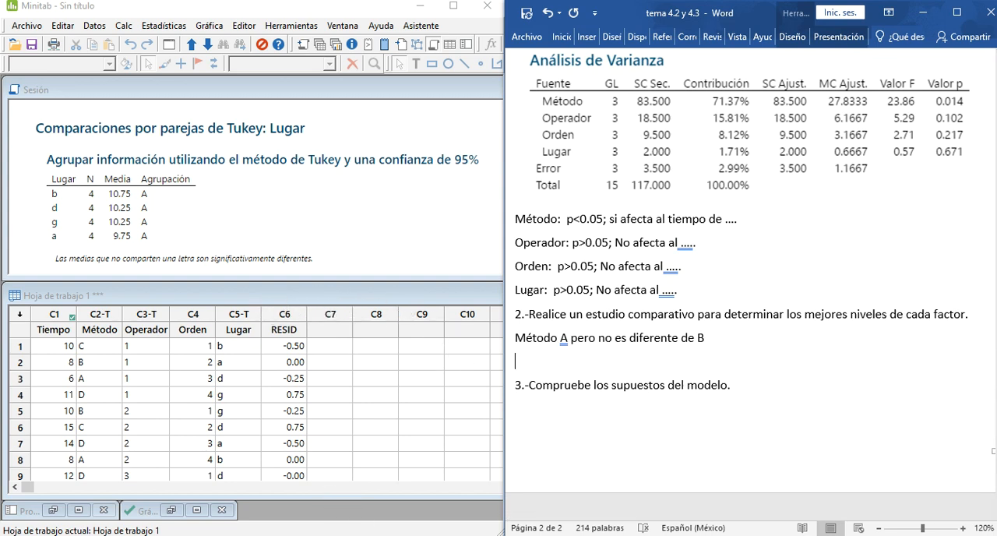
Step: Look through the Minitab session output for the regression equation, model summary, ANOVA table and residual plots of Tiempo
scroll(250, 174, up, 3)
scroll(250, 173, up, 10)
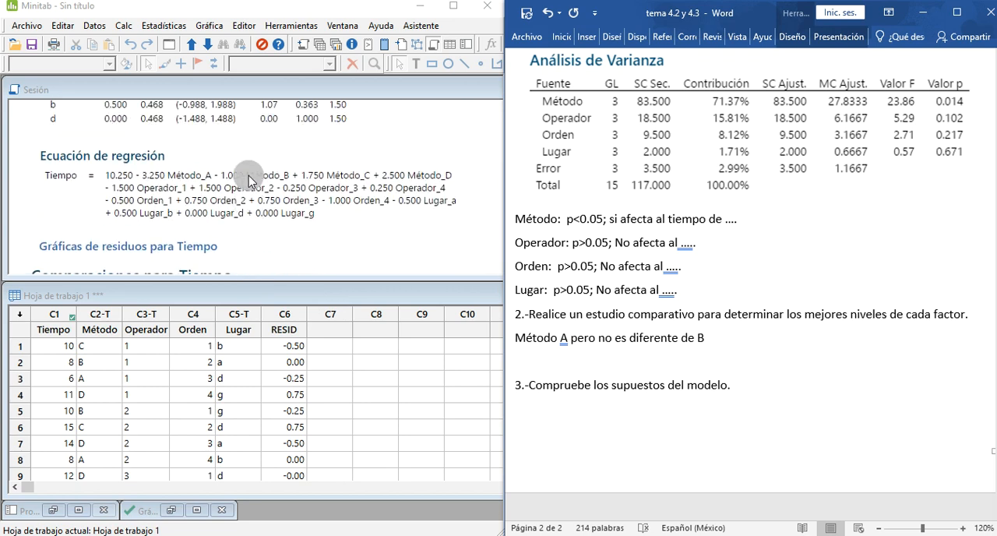
scroll(249, 179, down, 2)
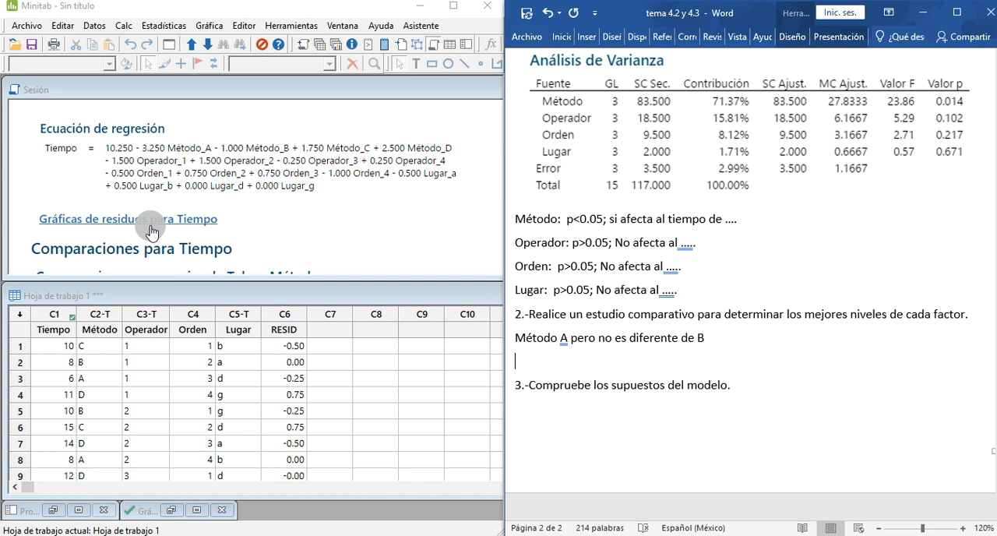
scroll(148, 228, up, 15)
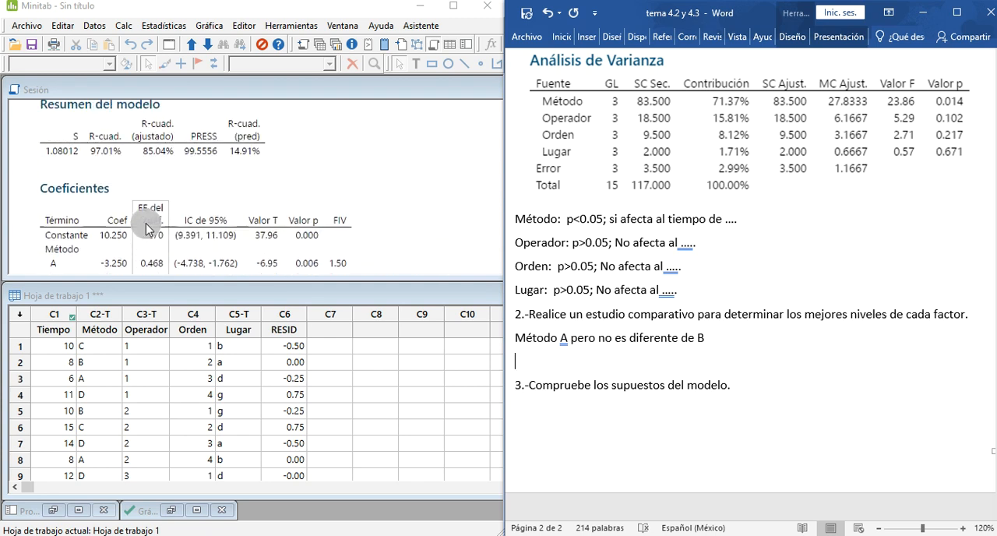
scroll(146, 228, down, 15)
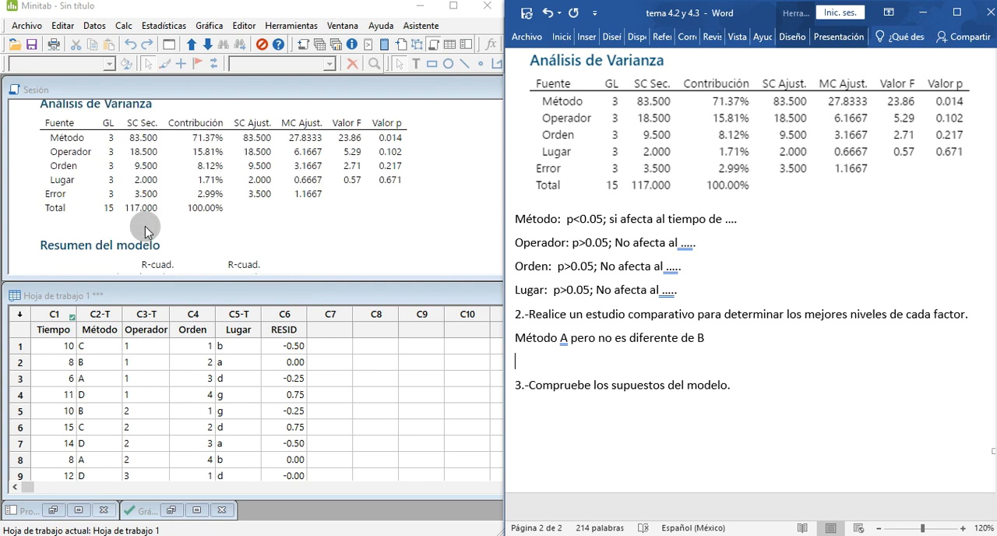
scroll(143, 232, down, 12)
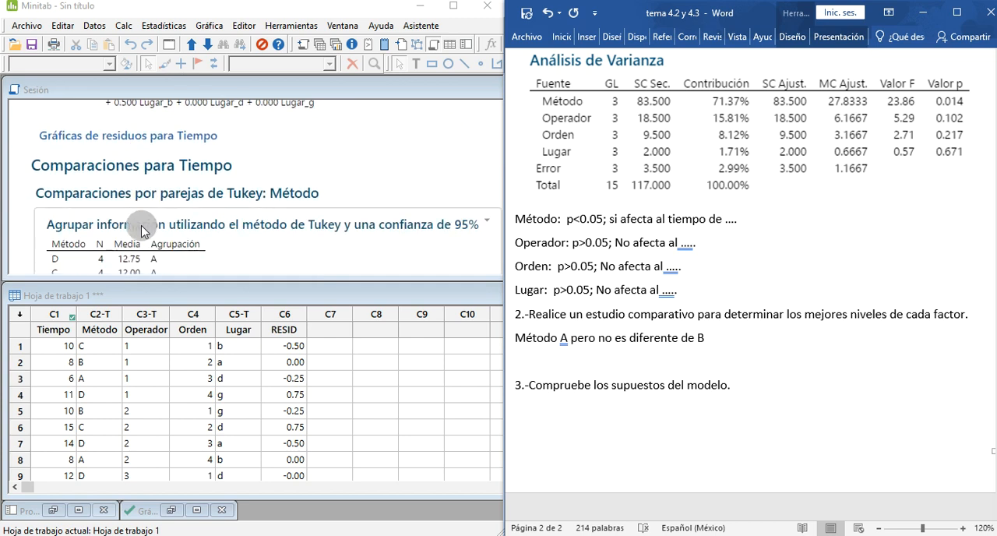
scroll(141, 231, up, 4)
scroll(125, 226, down, 4)
scroll(118, 224, up, 2)
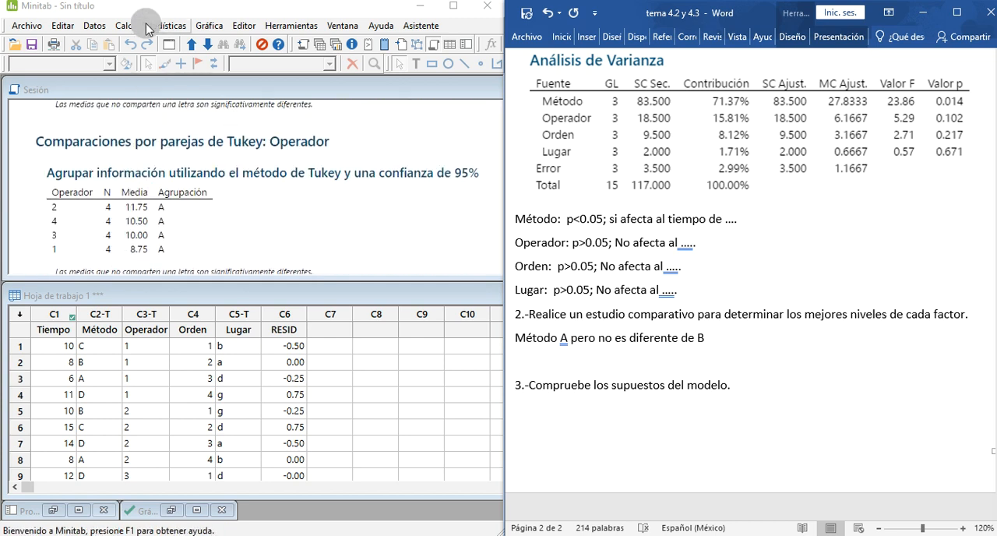
Step: Refit the general linear model of Tiempo on Método, Operador, Orden and Lugar and examine its residual plots against the exercise's data order
click(159, 26)
mouse_move(265, 75)
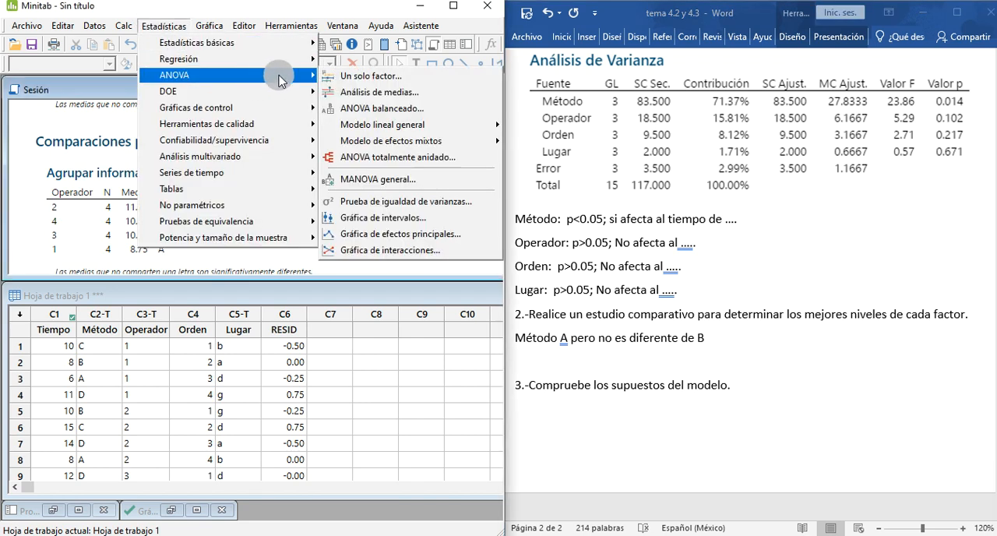
mouse_move(456, 126)
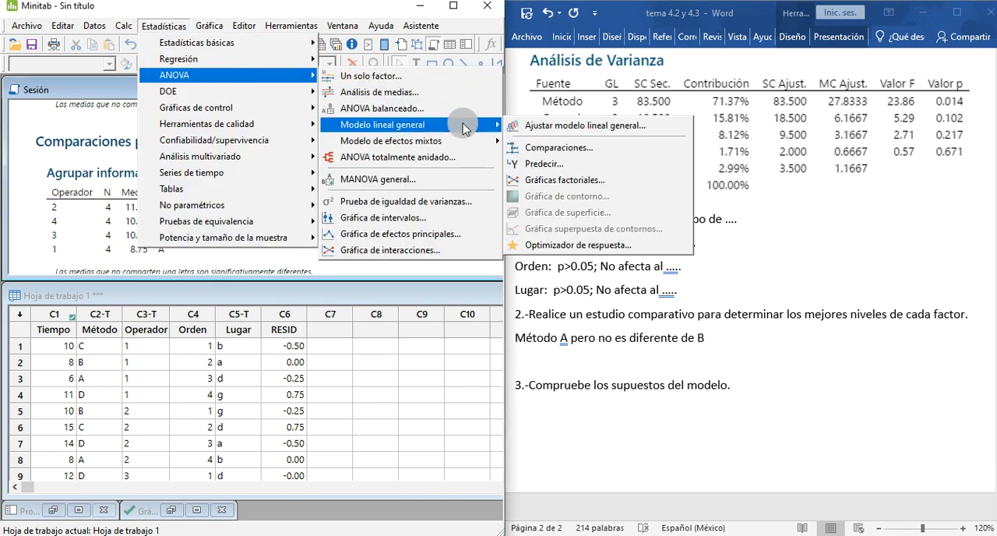
click(519, 127)
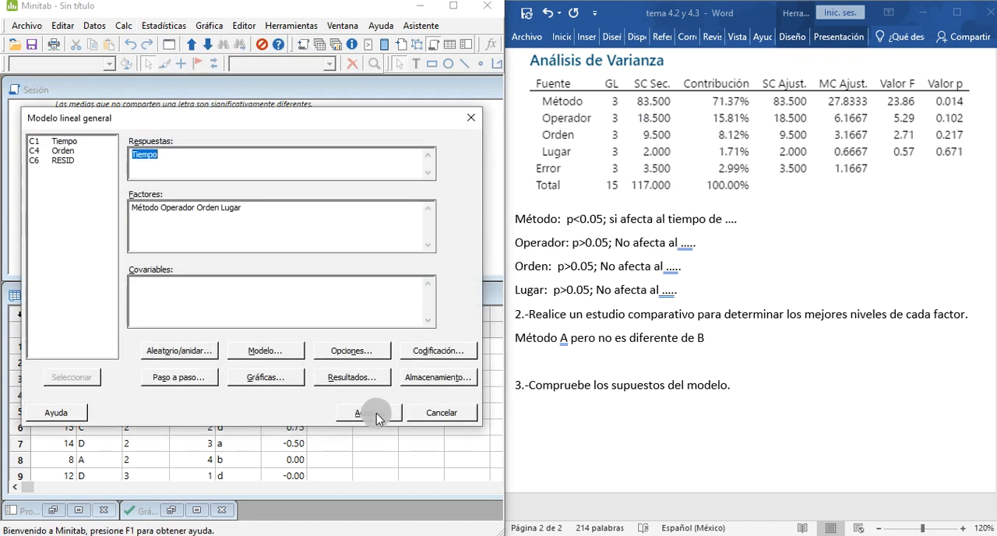
click(376, 413)
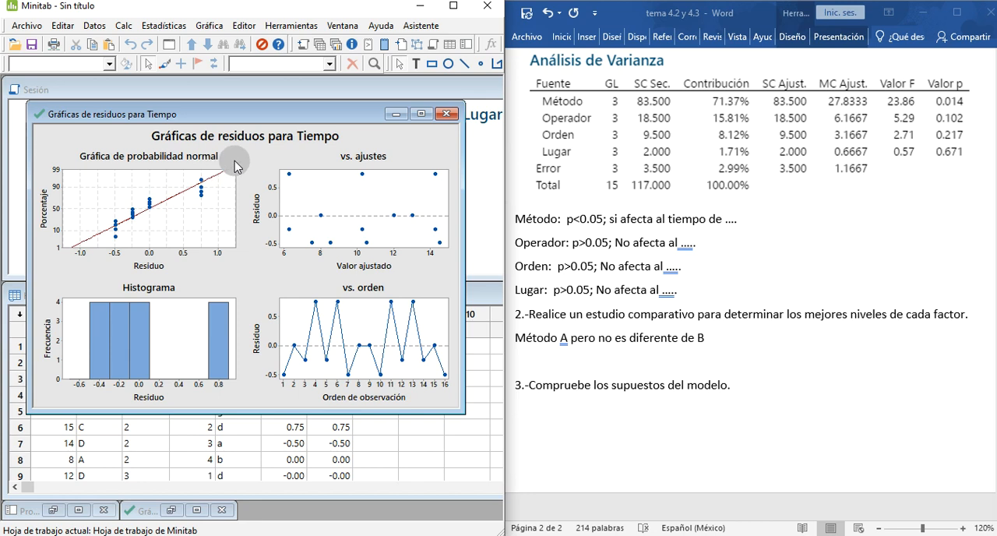
mouse_move(211, 182)
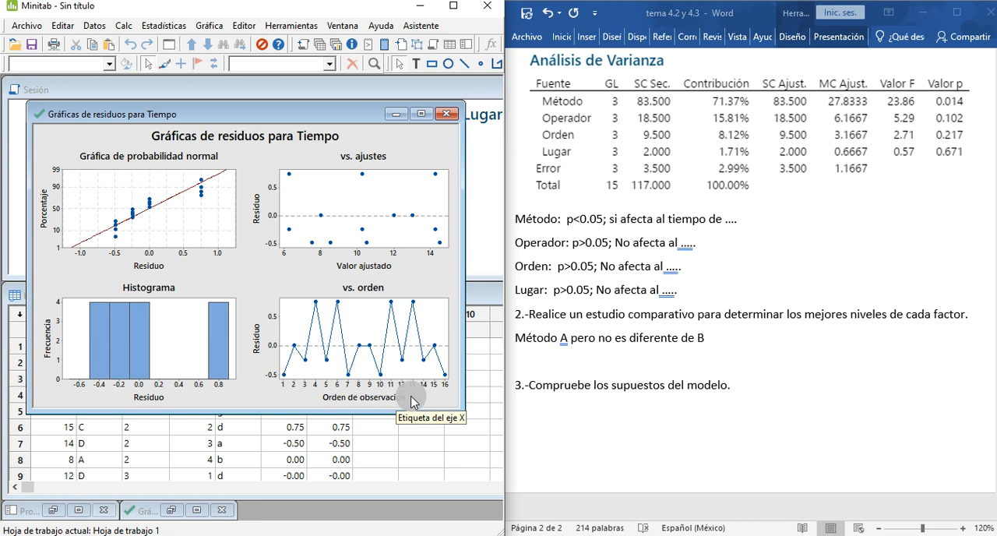
scroll(685, 268, up, 5)
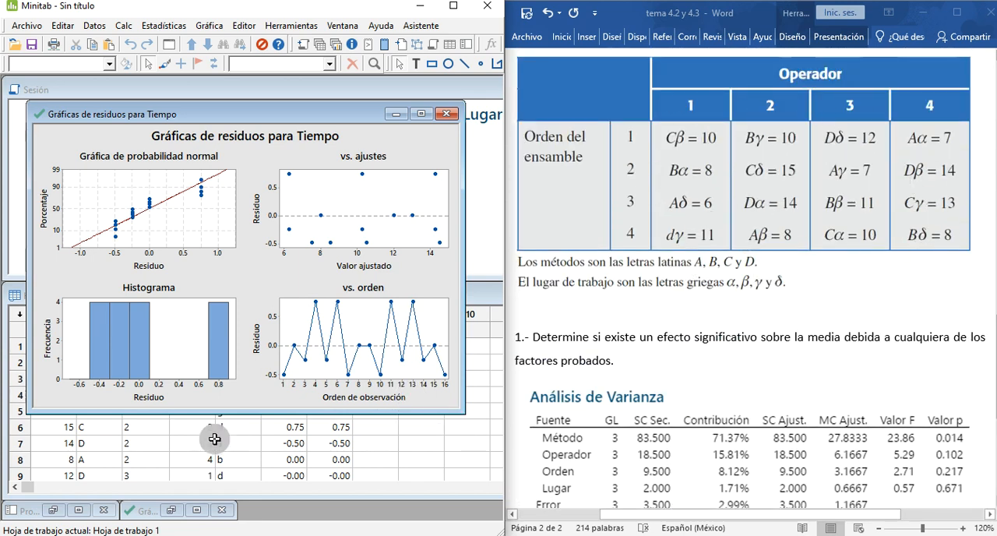
Step: Inspect the residuals versus order plot and close the residual plots for Tiempo without saving them
click(330, 357)
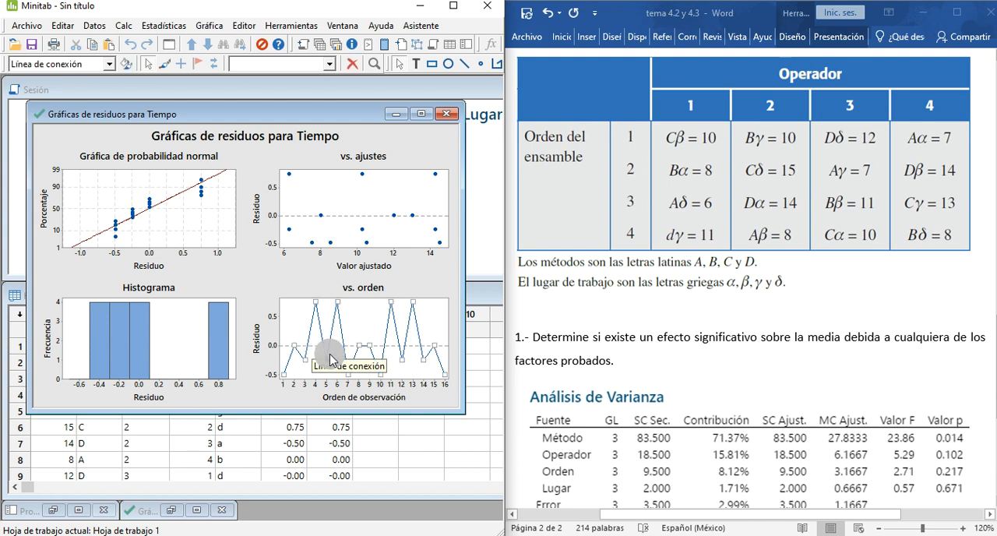
click(308, 377)
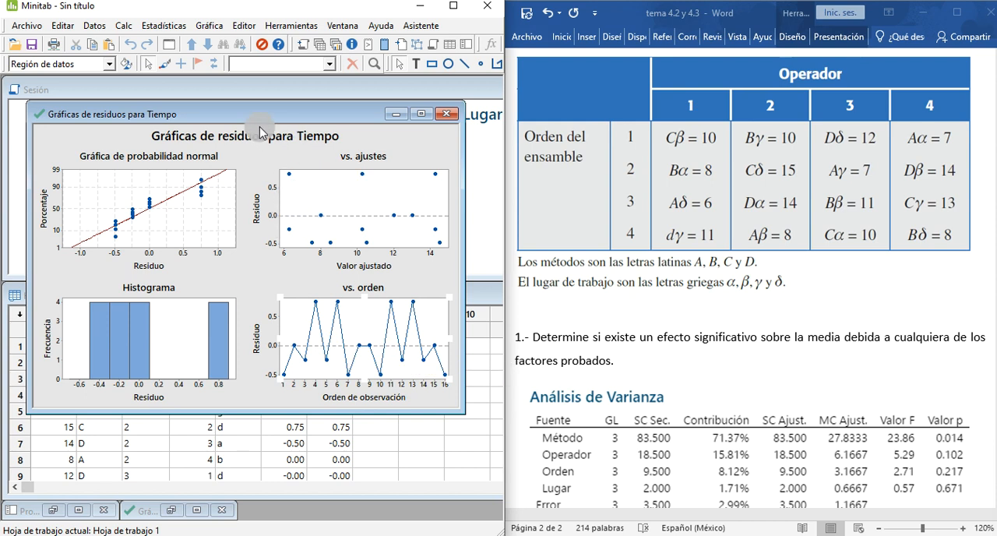
click(456, 117)
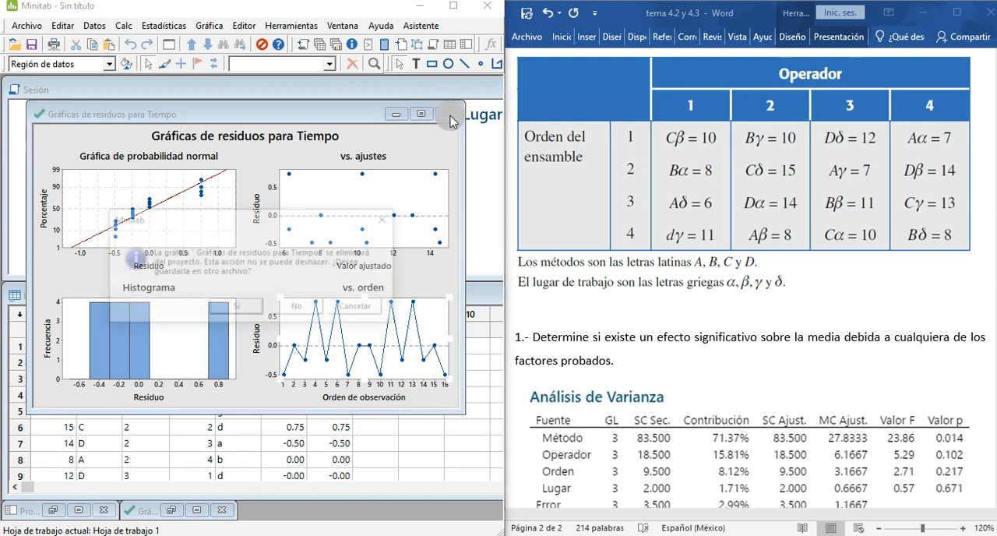
click(301, 307)
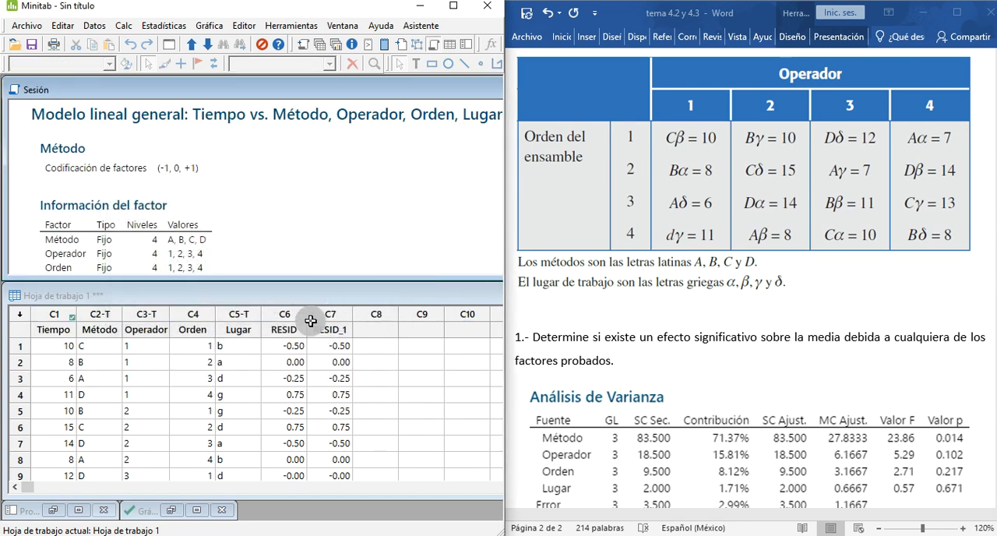
Step: Run a test for equal variances with Tiempo as the response and Método as the factor
click(163, 26)
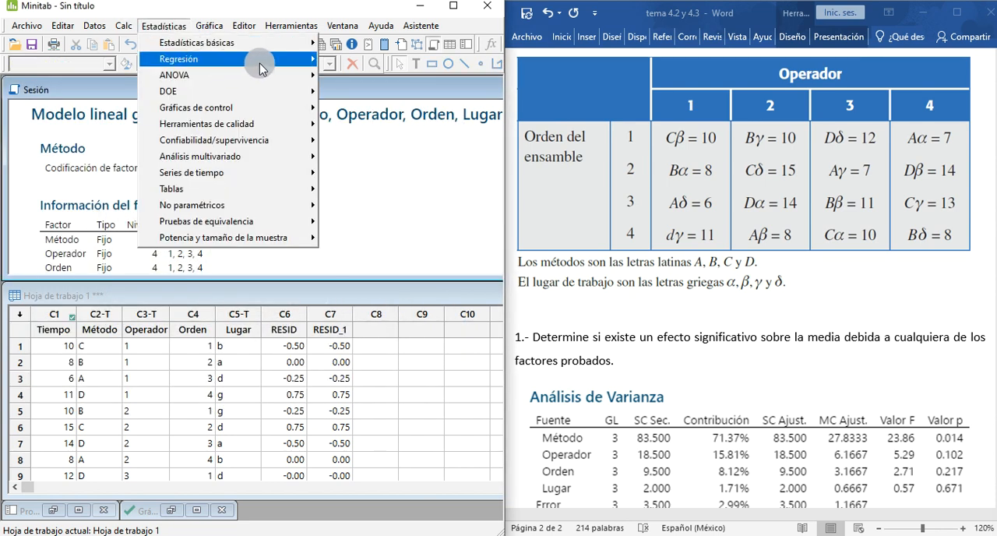
mouse_move(265, 74)
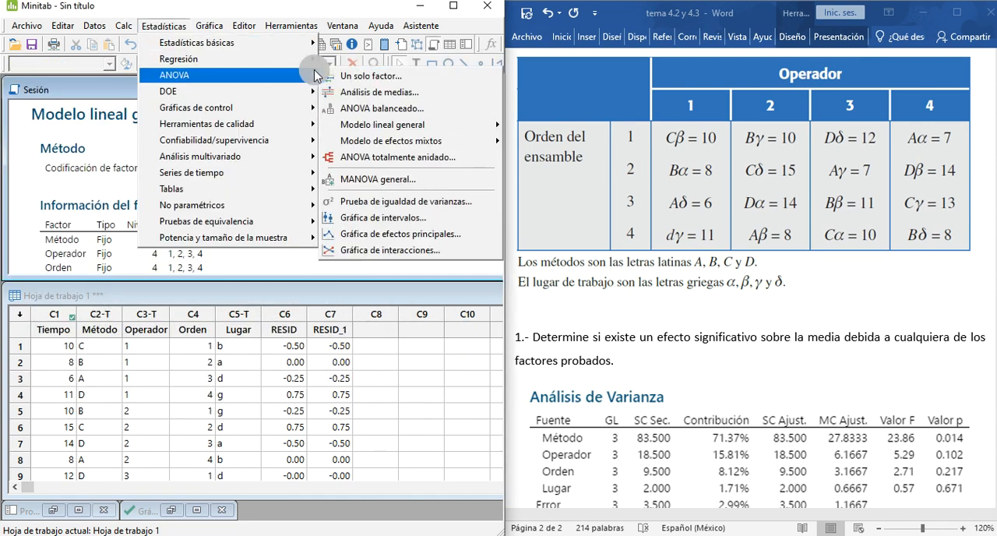
click(375, 205)
click(226, 200)
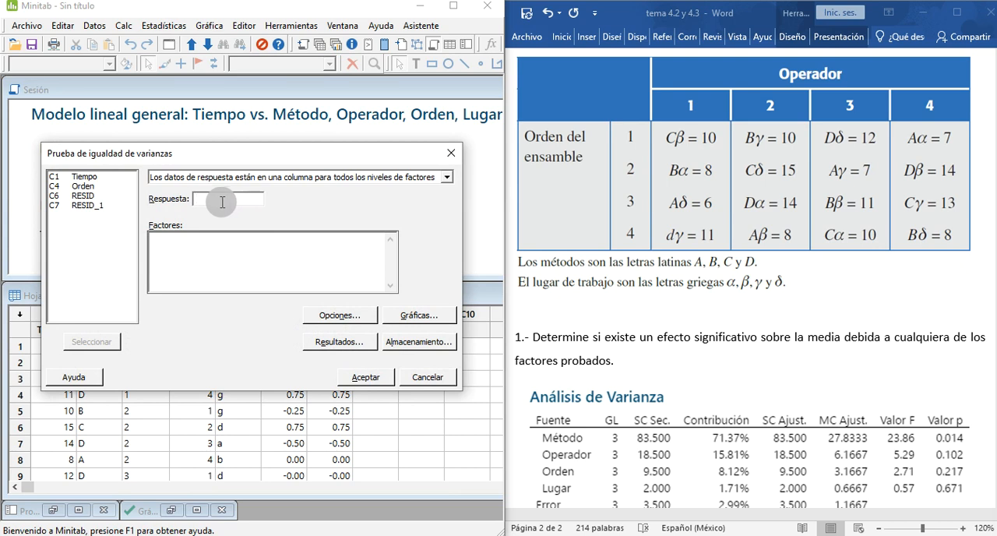
double_click(85, 179)
click(177, 251)
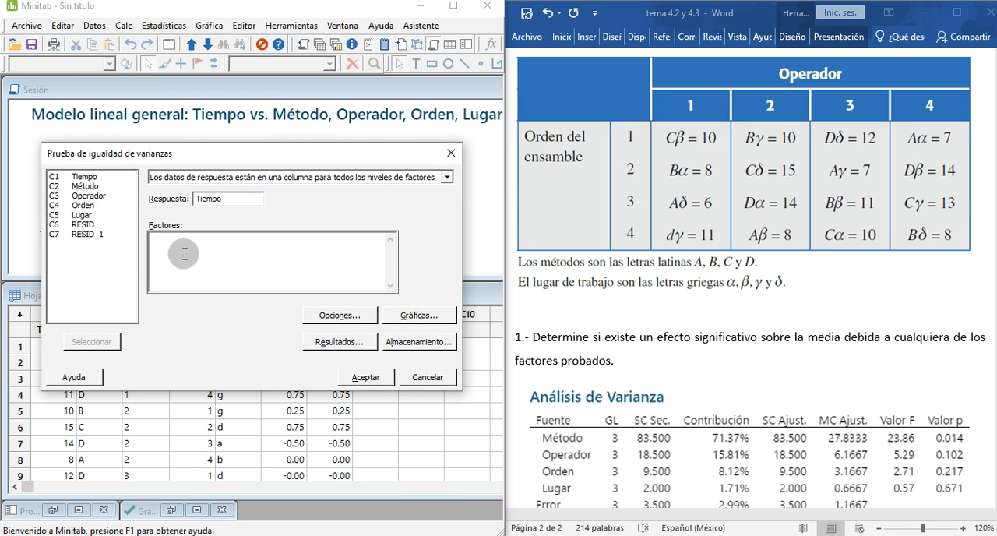
double_click(84, 189)
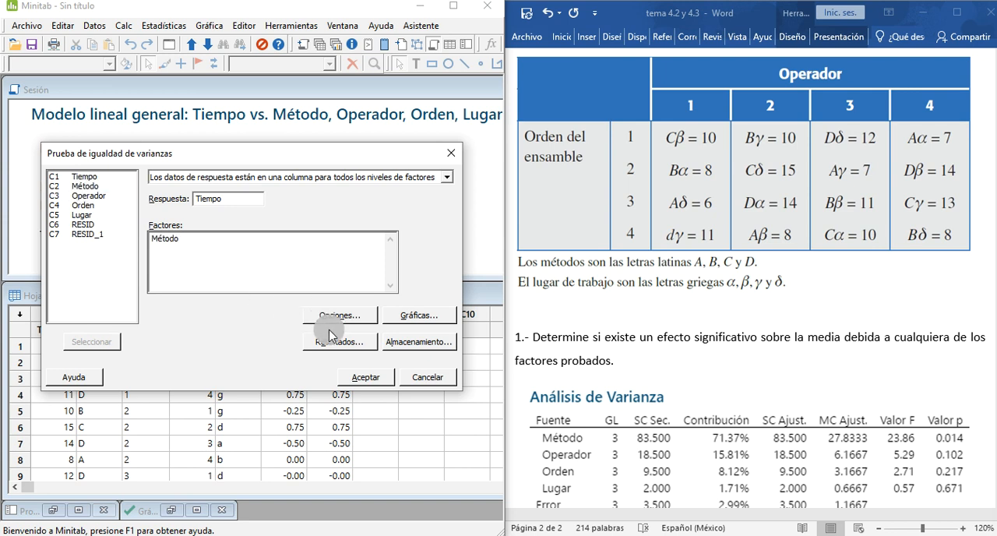
click(361, 383)
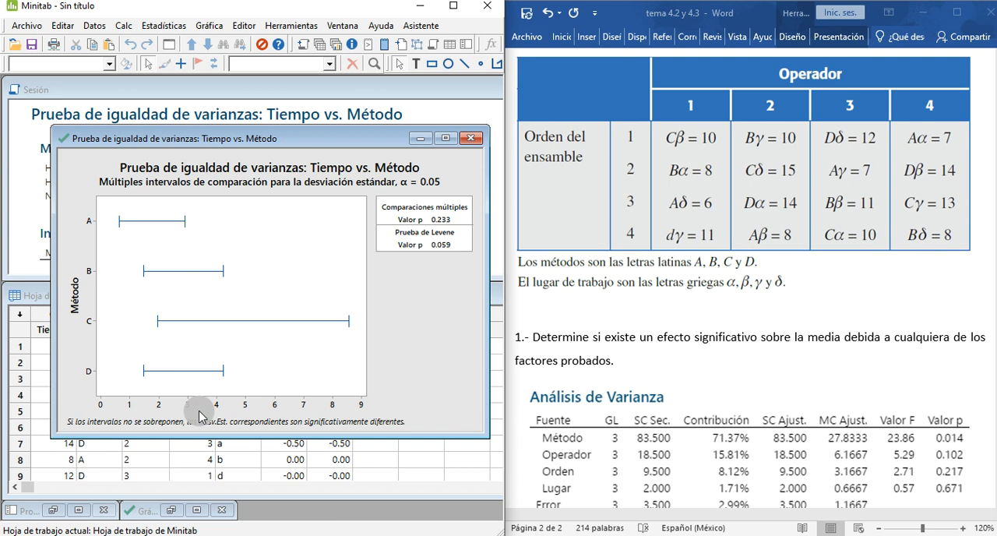
Step: Review the question 1 ANOVA answers in Word and close the equal-variances plot without saving it
scroll(724, 285, down, 3)
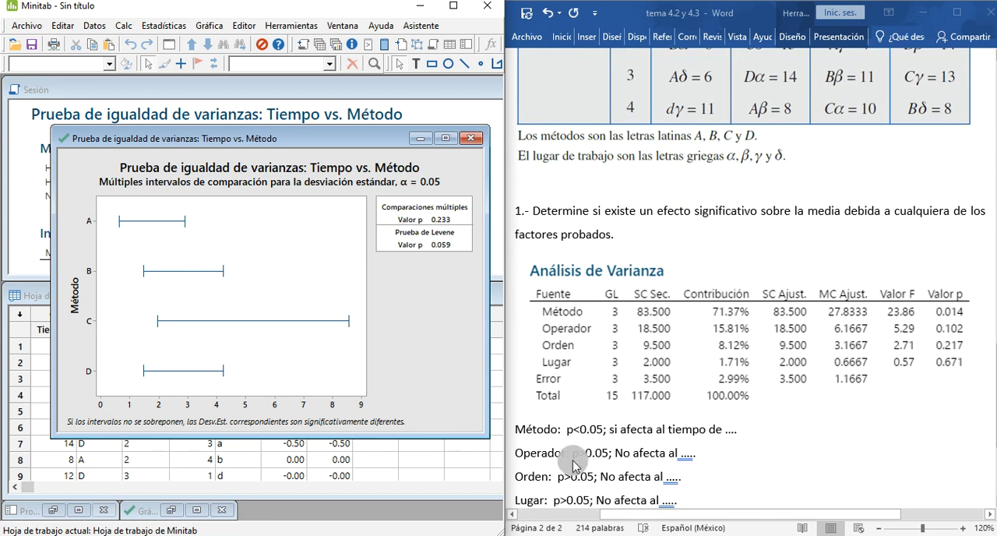
scroll(569, 459, down, 1)
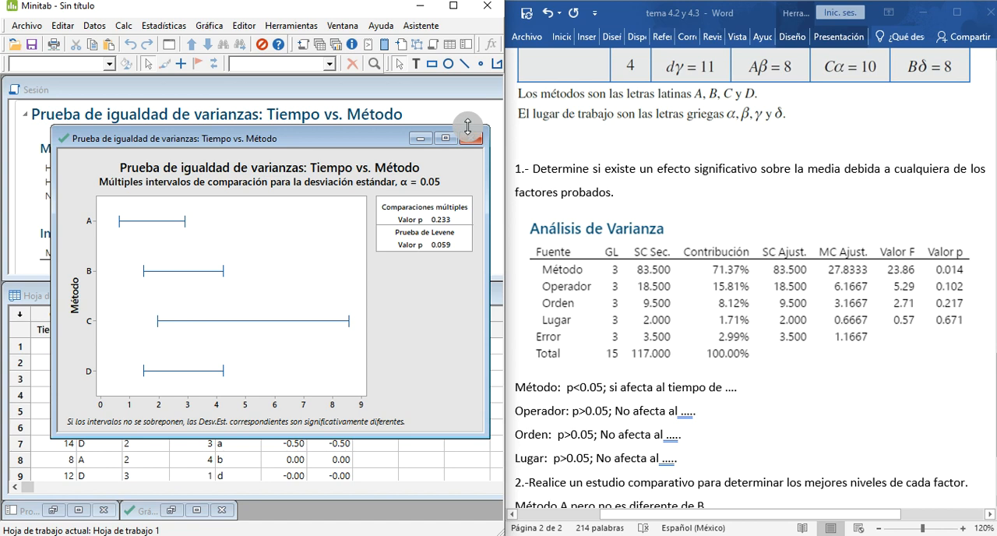
click(587, 291)
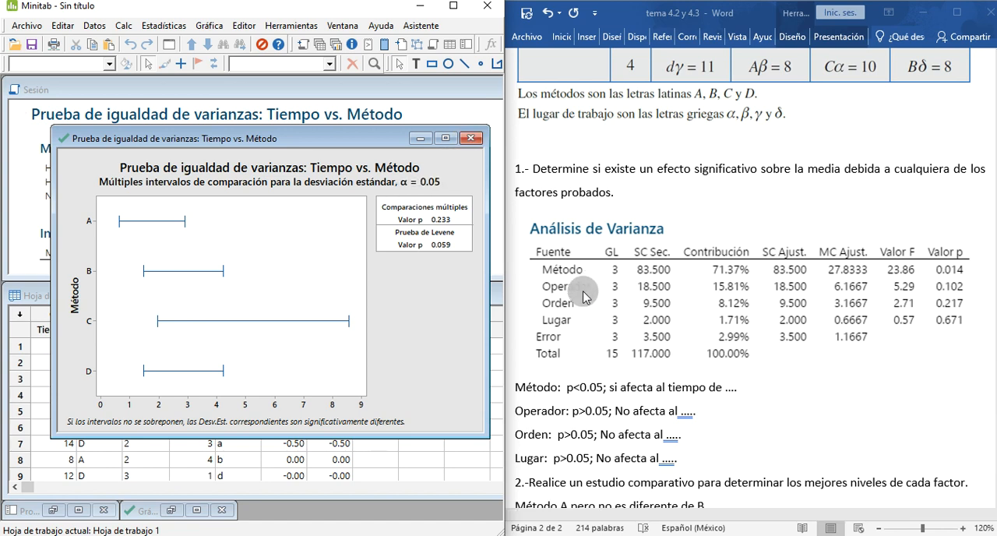
click(470, 143)
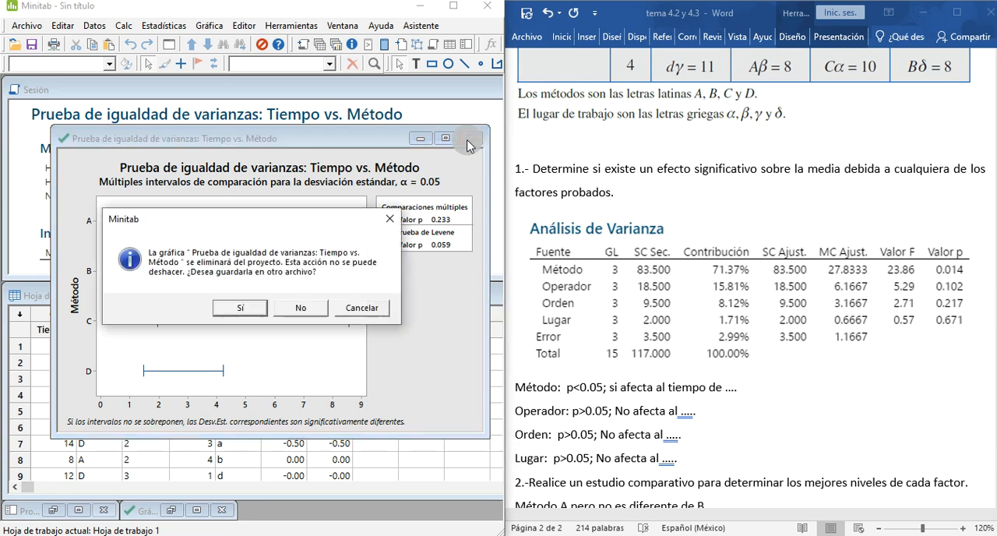
click(304, 311)
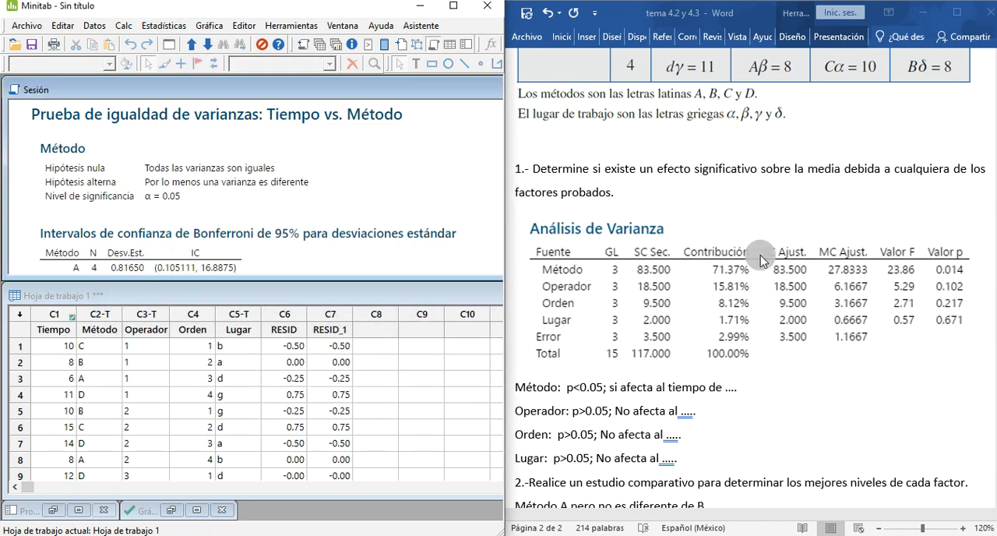
Step: Refit the general linear model of Tiempo with only Método, Operador and Orden as factors, removing Lugar
scroll(732, 261, up, 3)
scroll(728, 265, up, 2)
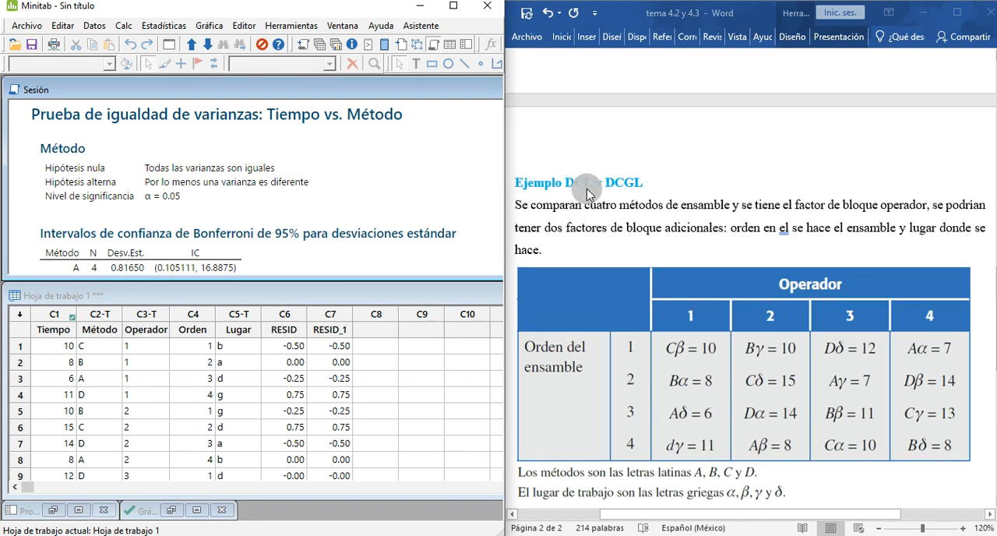
click(167, 26)
mouse_move(226, 75)
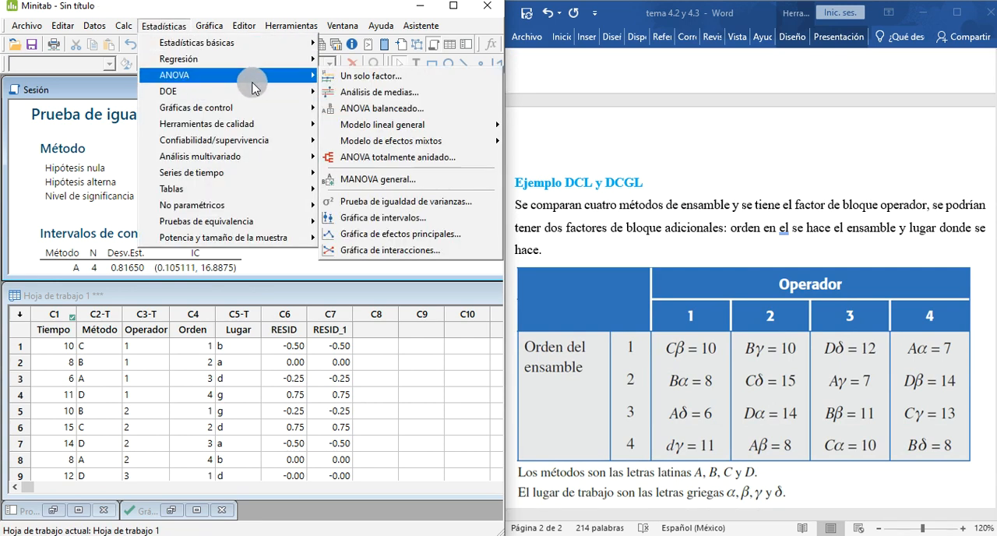
mouse_move(460, 126)
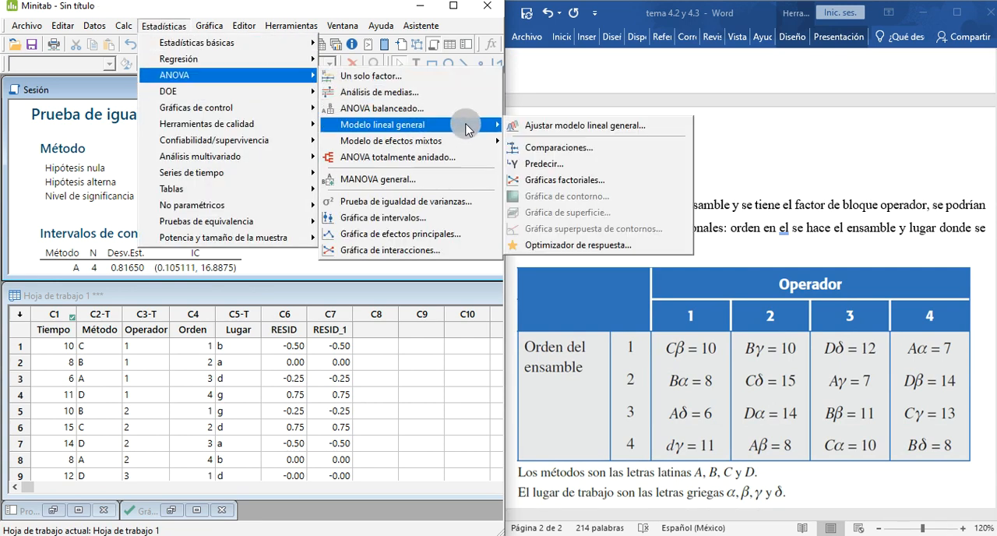
click(524, 131)
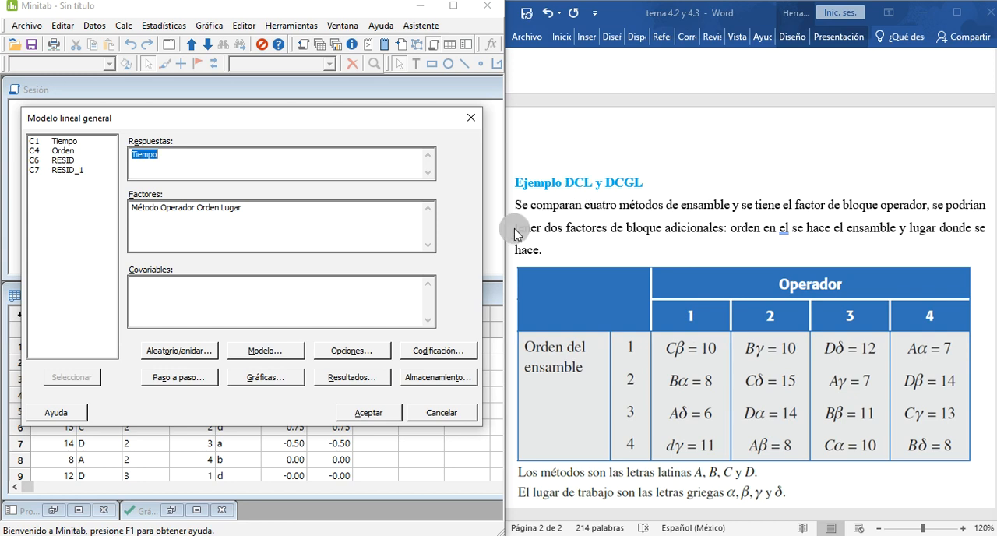
double_click(227, 207)
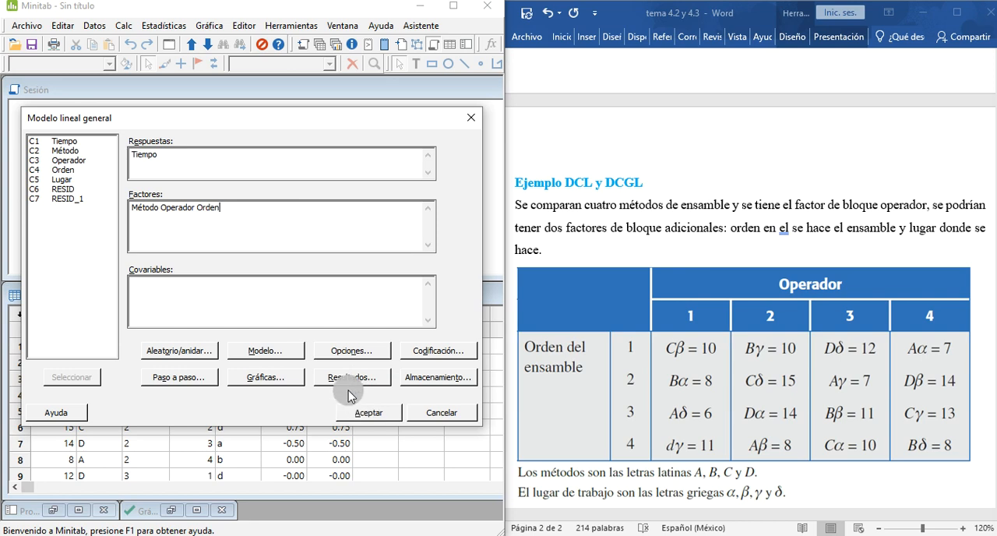
click(363, 414)
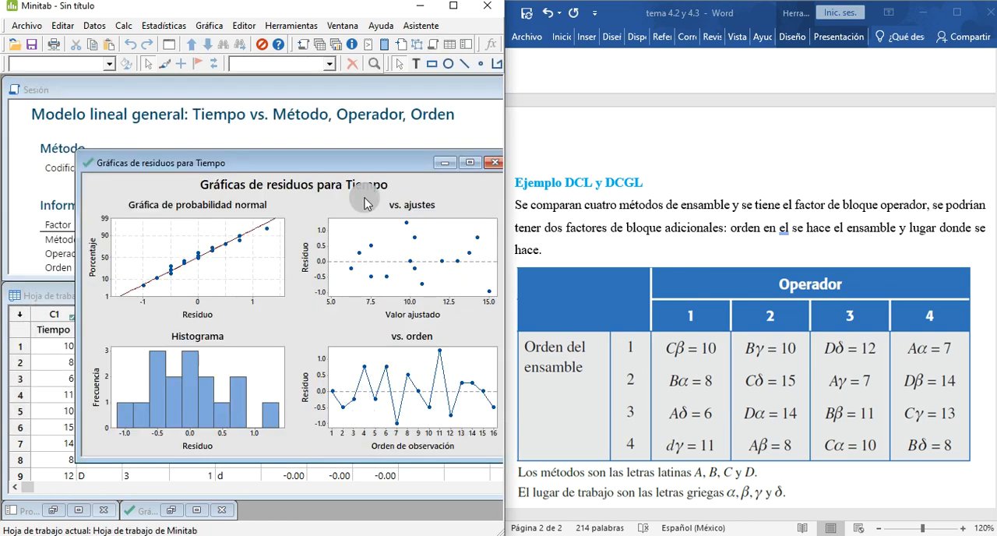
Step: Minimize the new residual plots and examine the ANOVA table of the model without Lugar in the session output
click(443, 163)
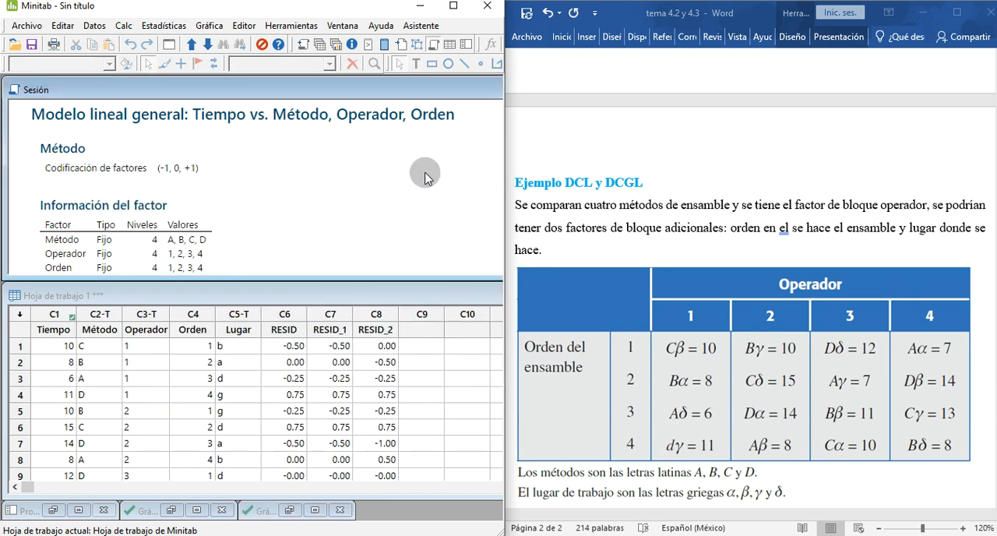
scroll(315, 227, down, 10)
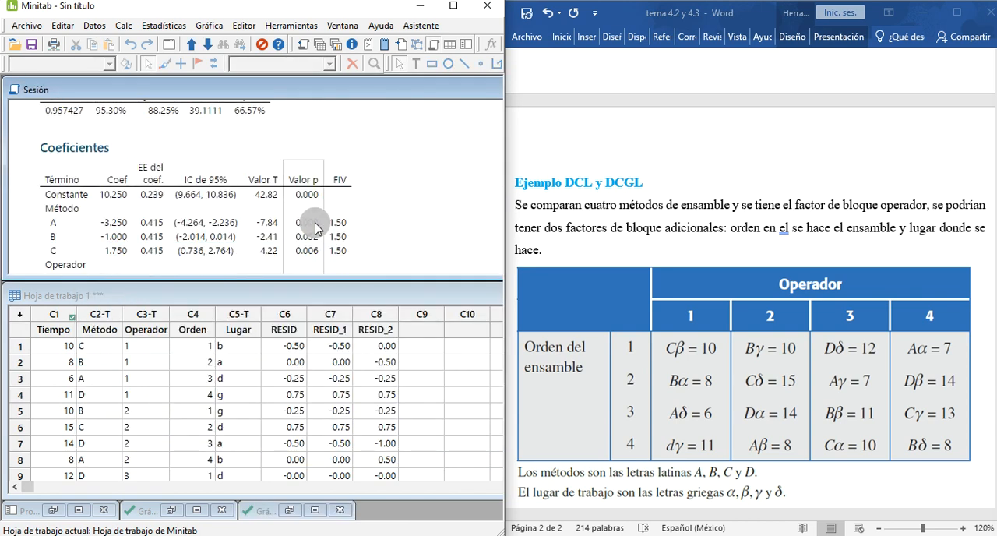
scroll(316, 228, up, 6)
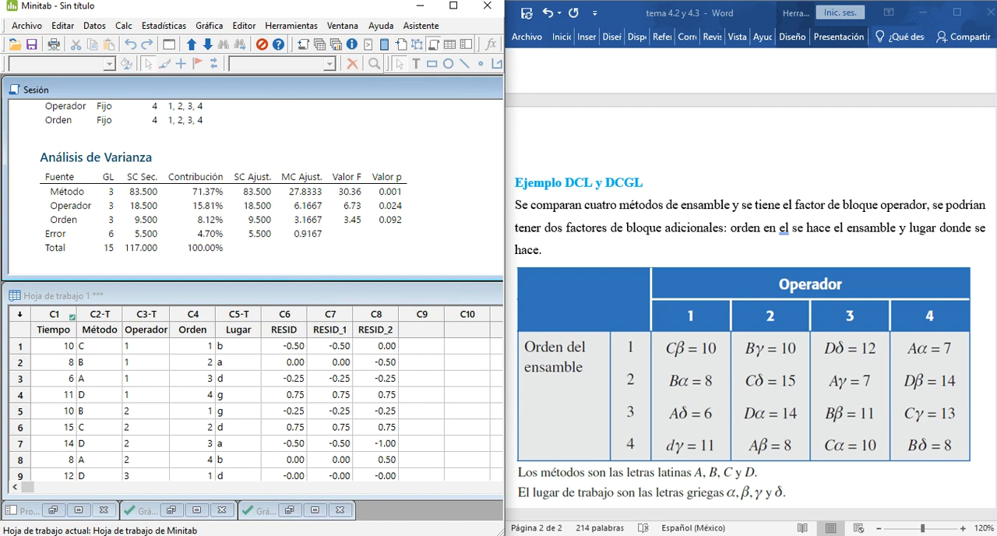
Step: Review the Word exercise's data table, four-factor ANOVA and written answers against the ANOVA of the model without Lugar
click(788, 175)
scroll(789, 184, down, 5)
scroll(789, 183, down, 5)
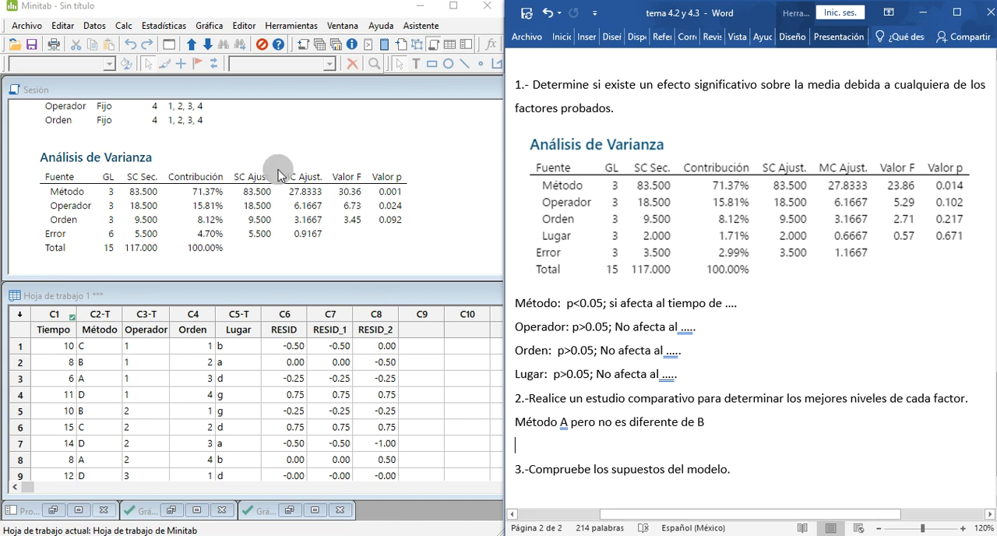
scroll(555, 250, up, 2)
scroll(554, 250, up, 8)
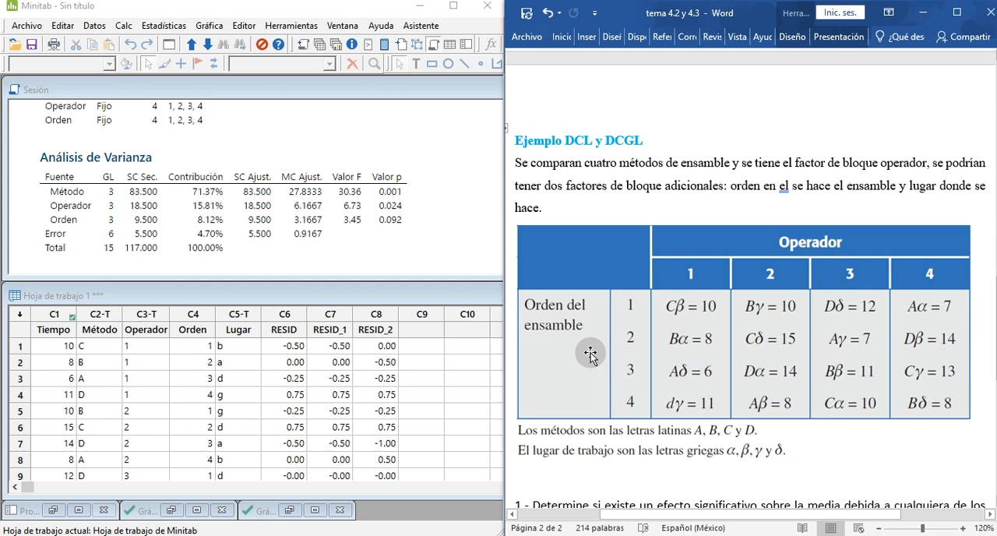
scroll(604, 312, down, 6)
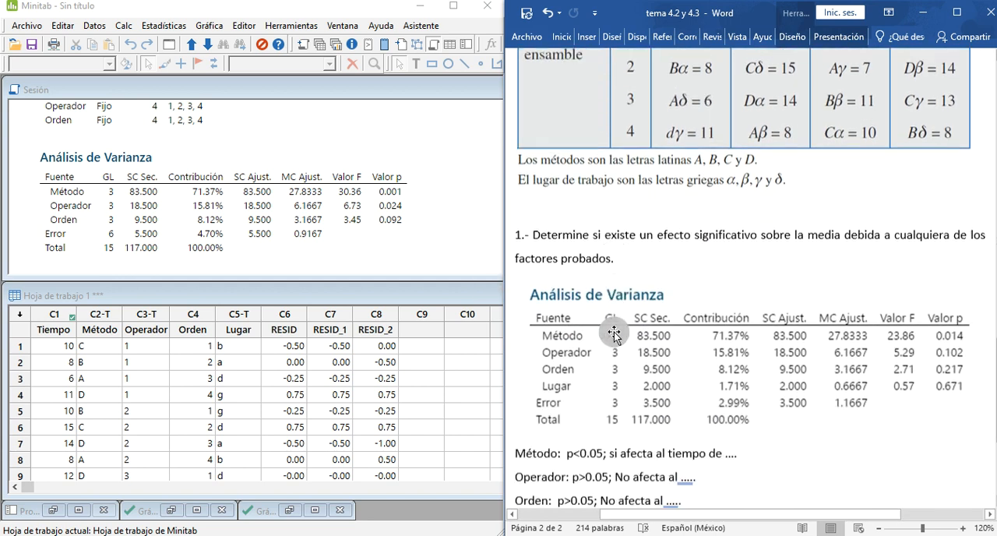
scroll(613, 334, down, 1)
scroll(610, 371, down, 3)
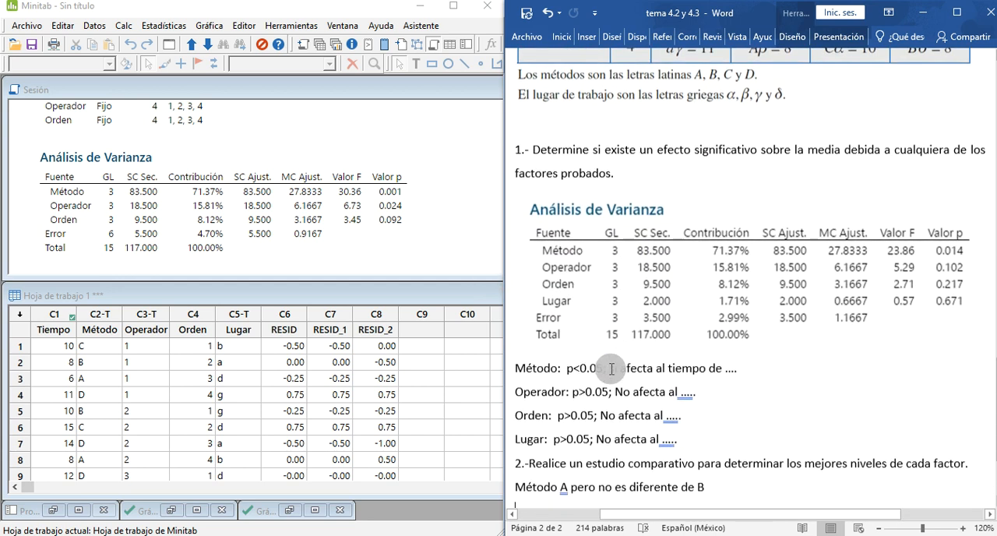
scroll(607, 369, down, 4)
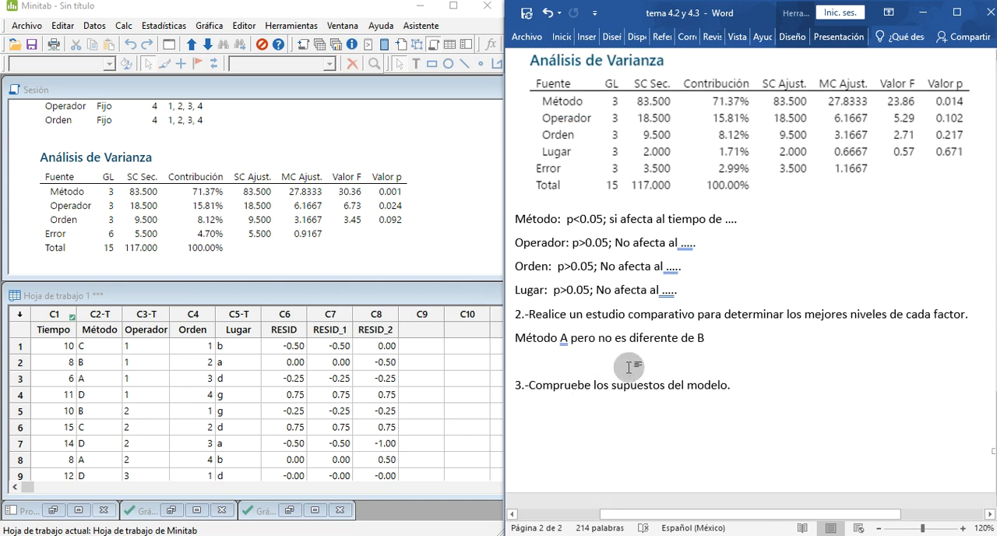
scroll(626, 362, up, 10)
scroll(627, 362, up, 5)
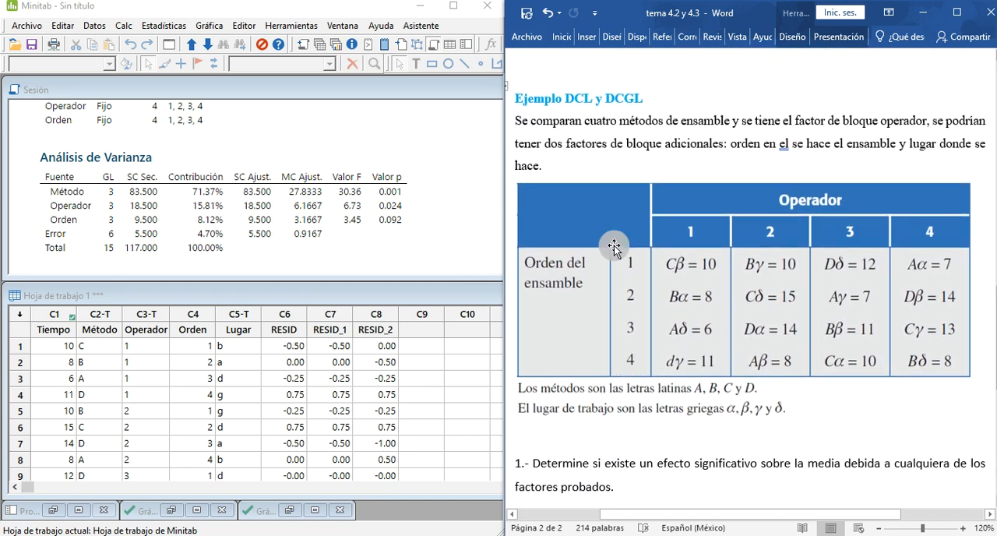